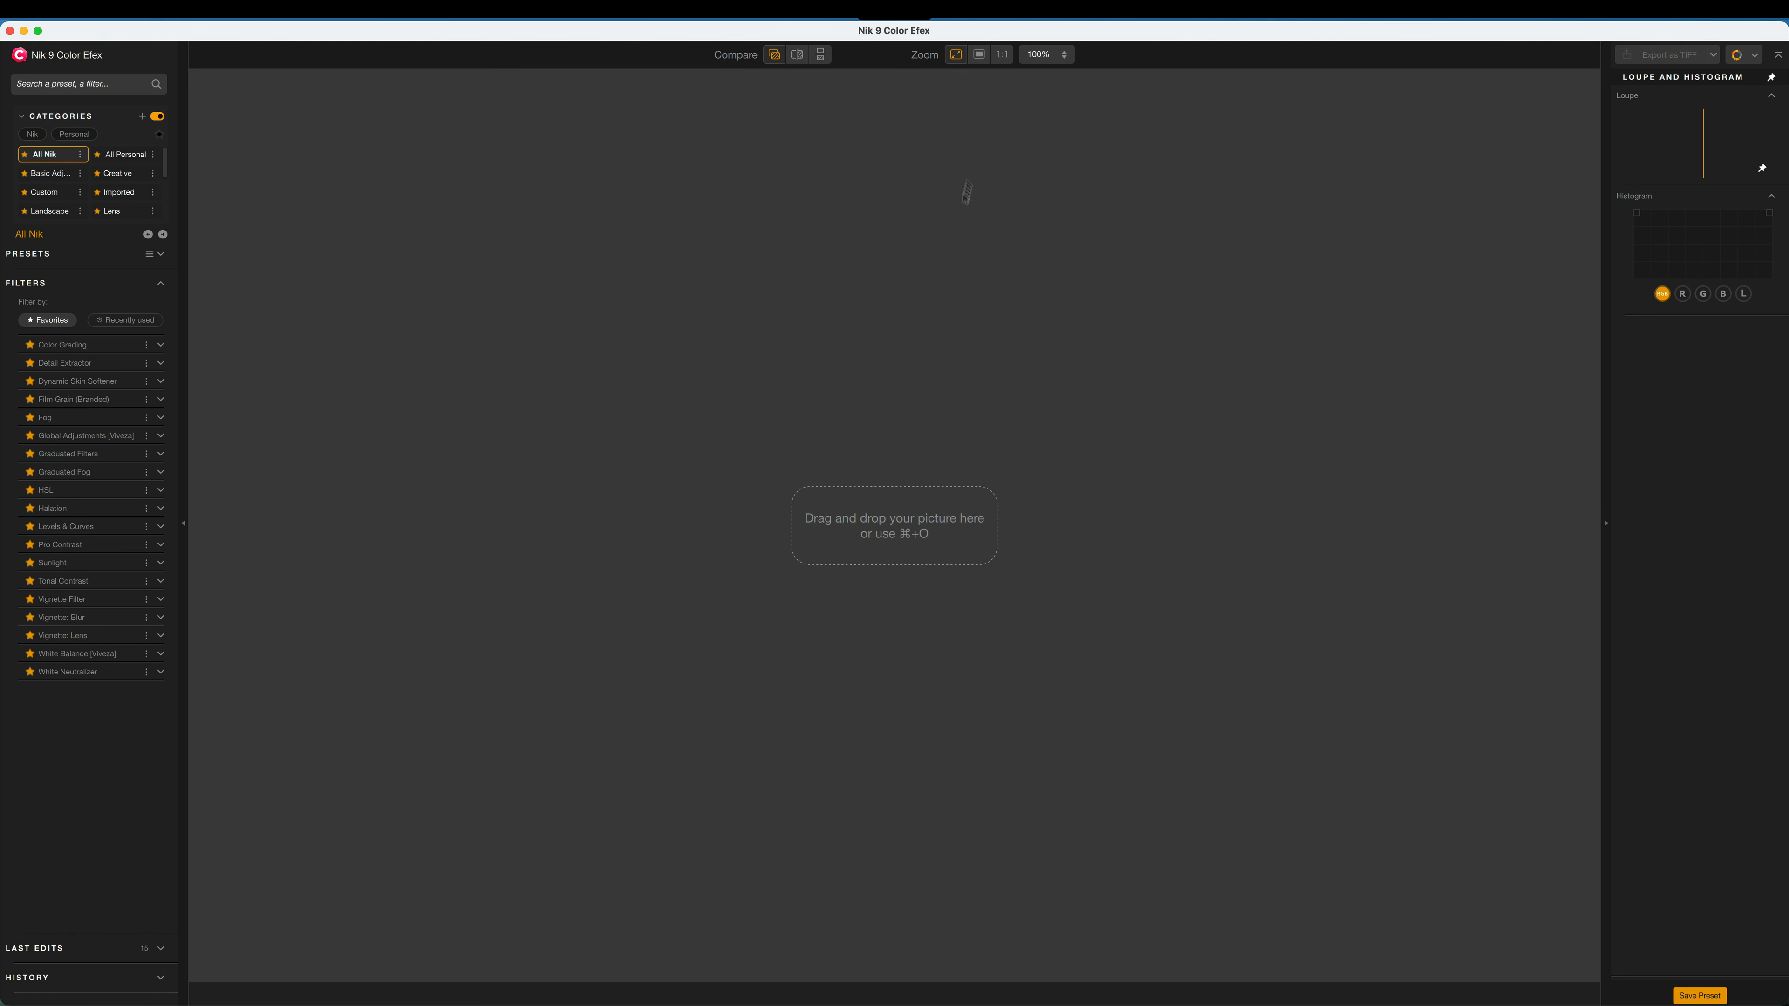
# - Open the recent image 7W3A2444.tif
pyautogui.press('super+o')
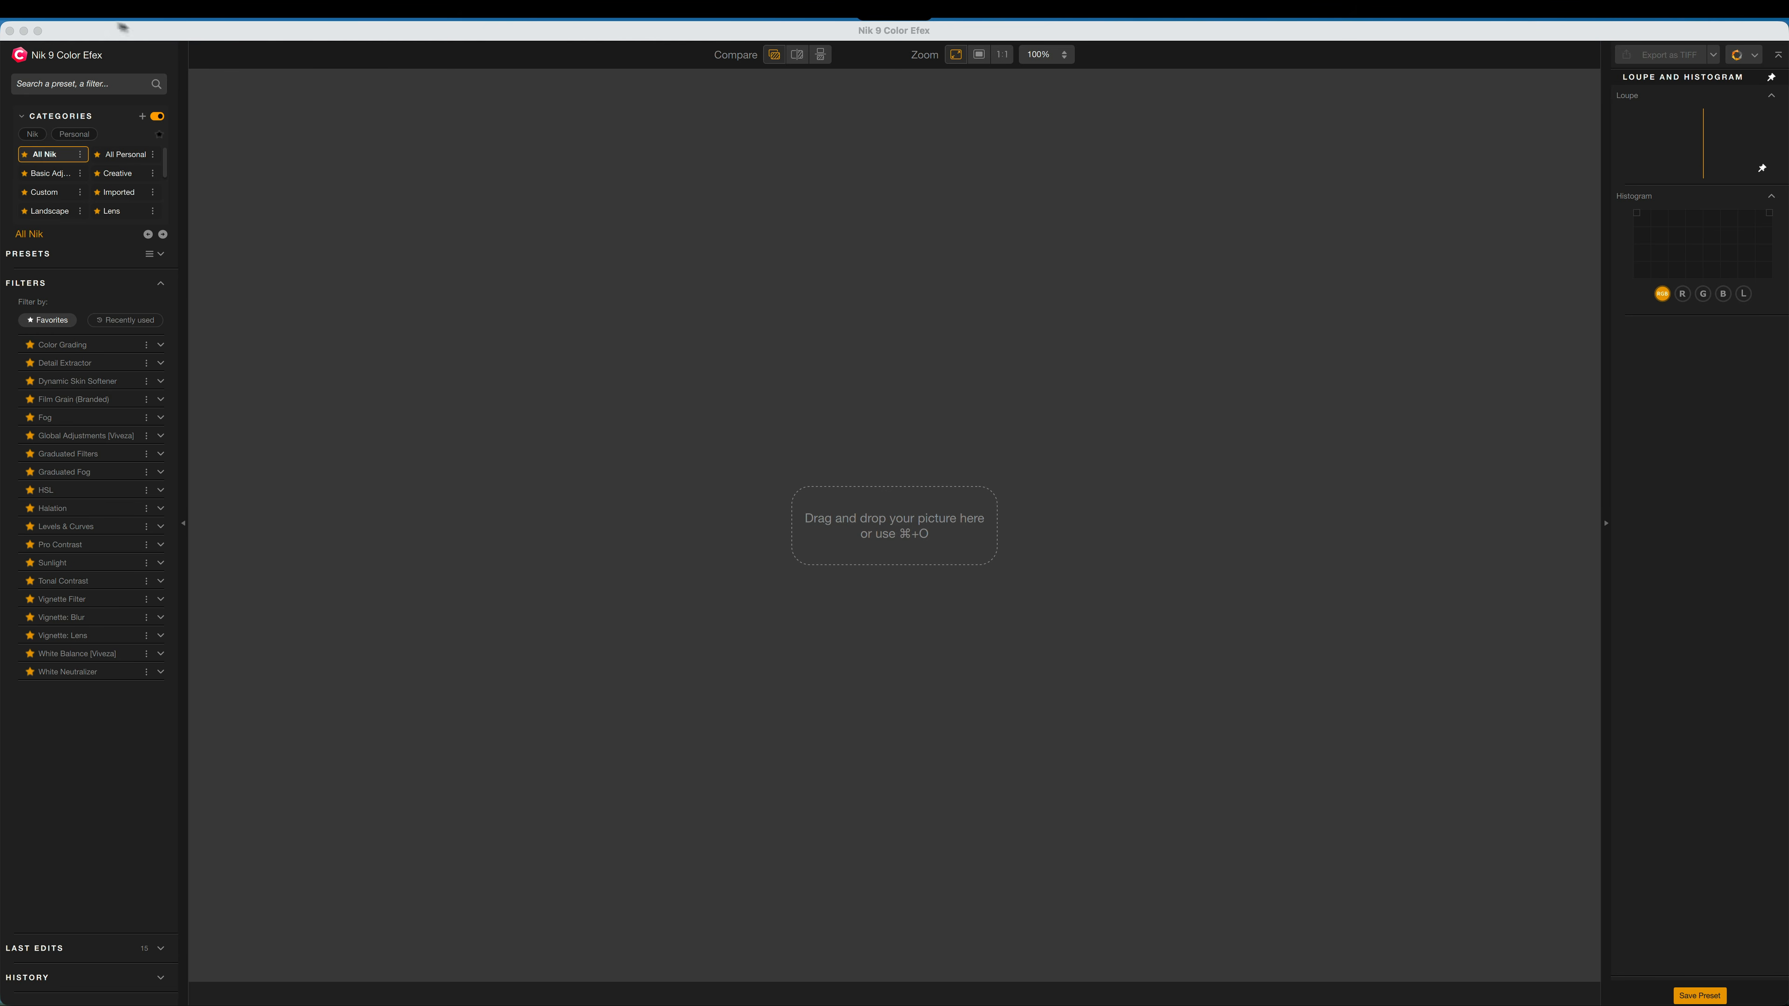
pyautogui.click(87, 10)
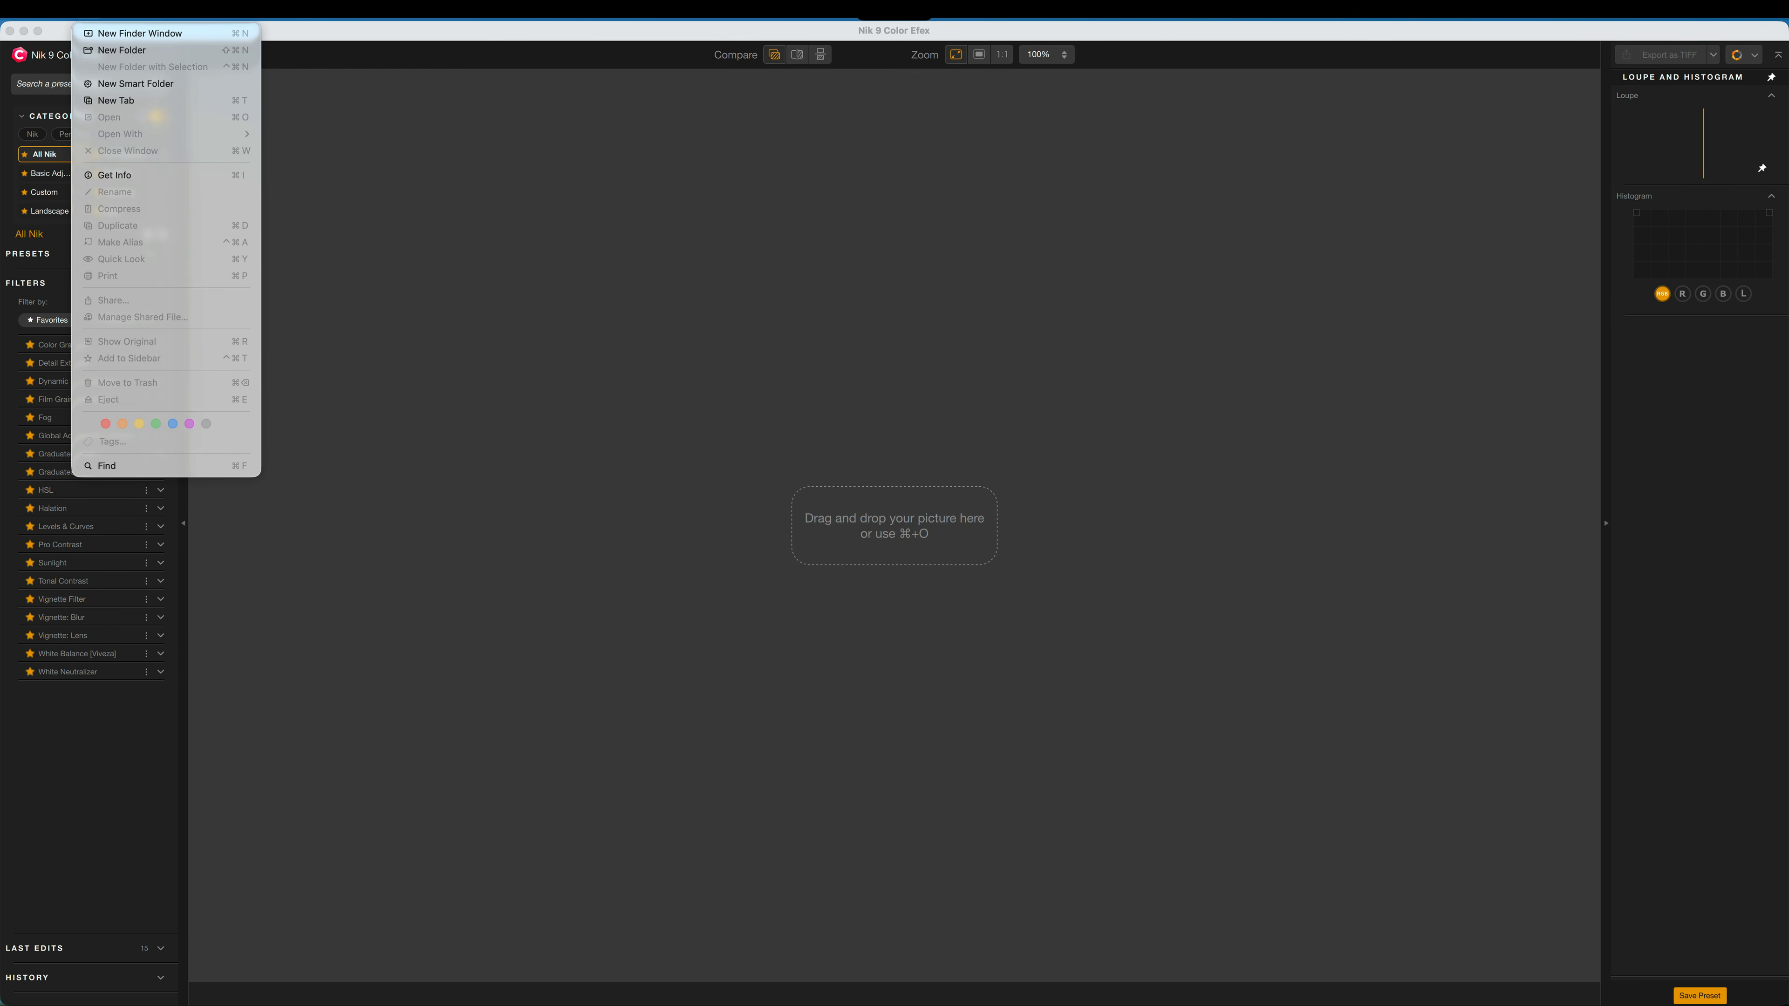
pyautogui.click(421, 185)
pyautogui.click(130, 9)
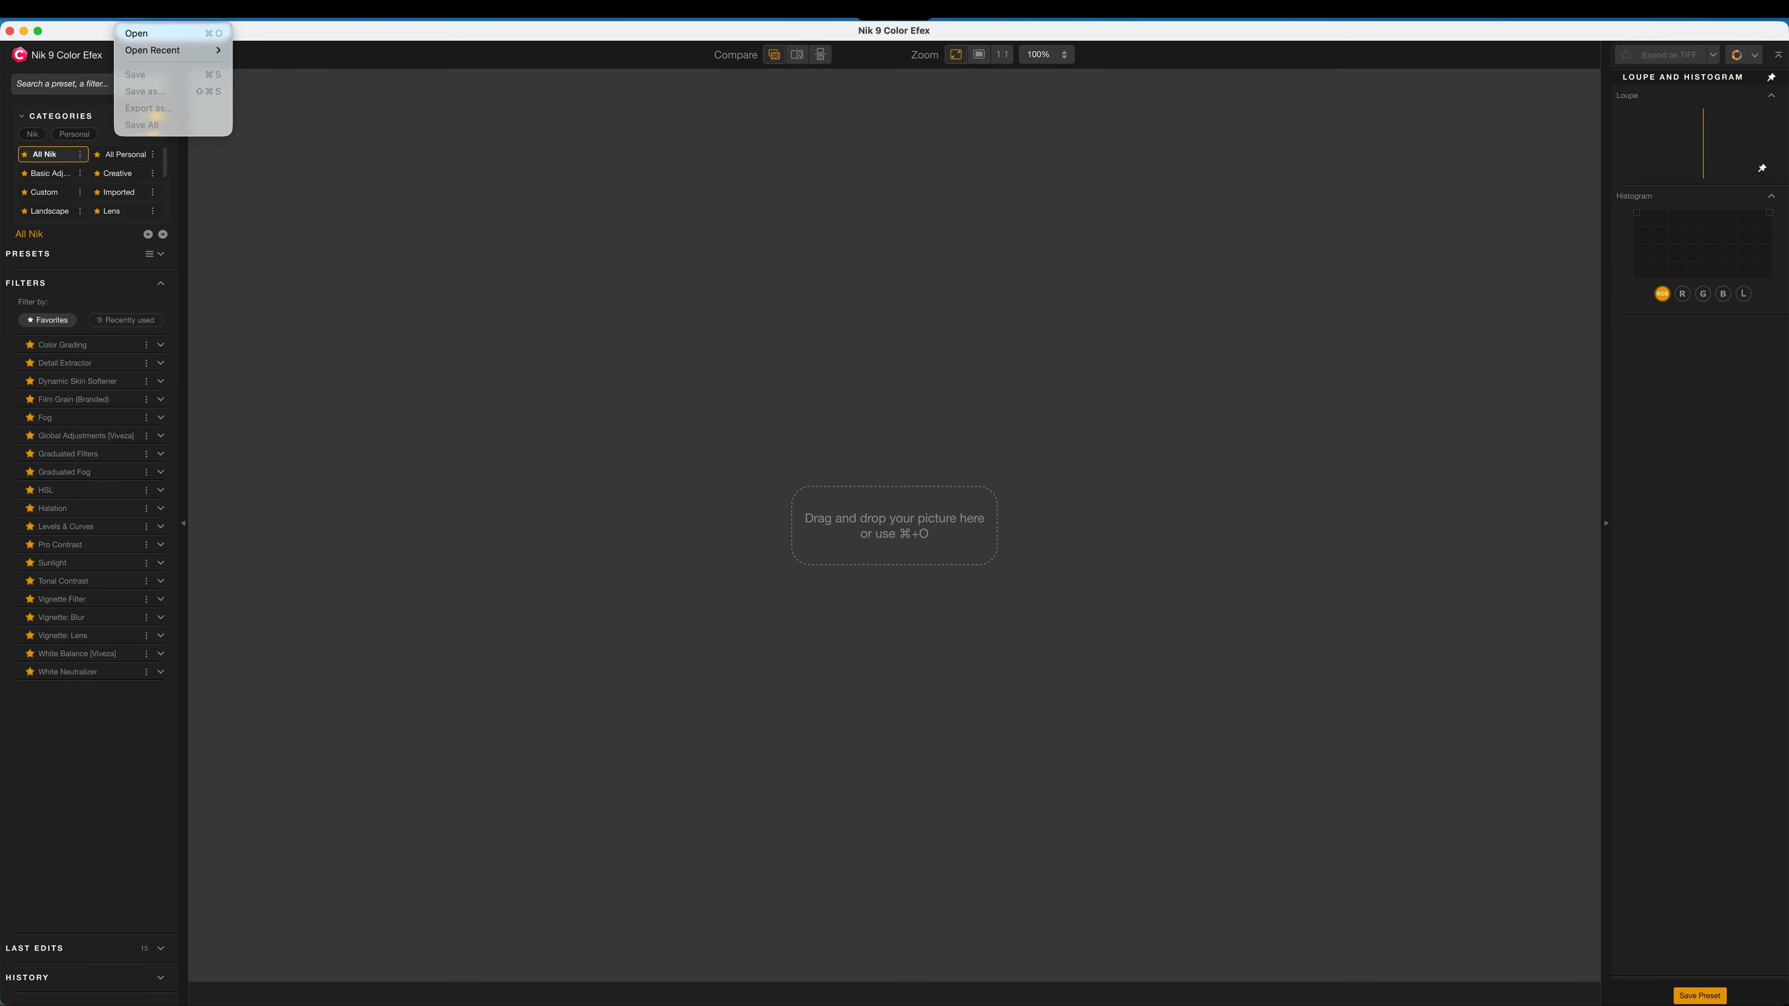
pyautogui.moveTo(169, 50)
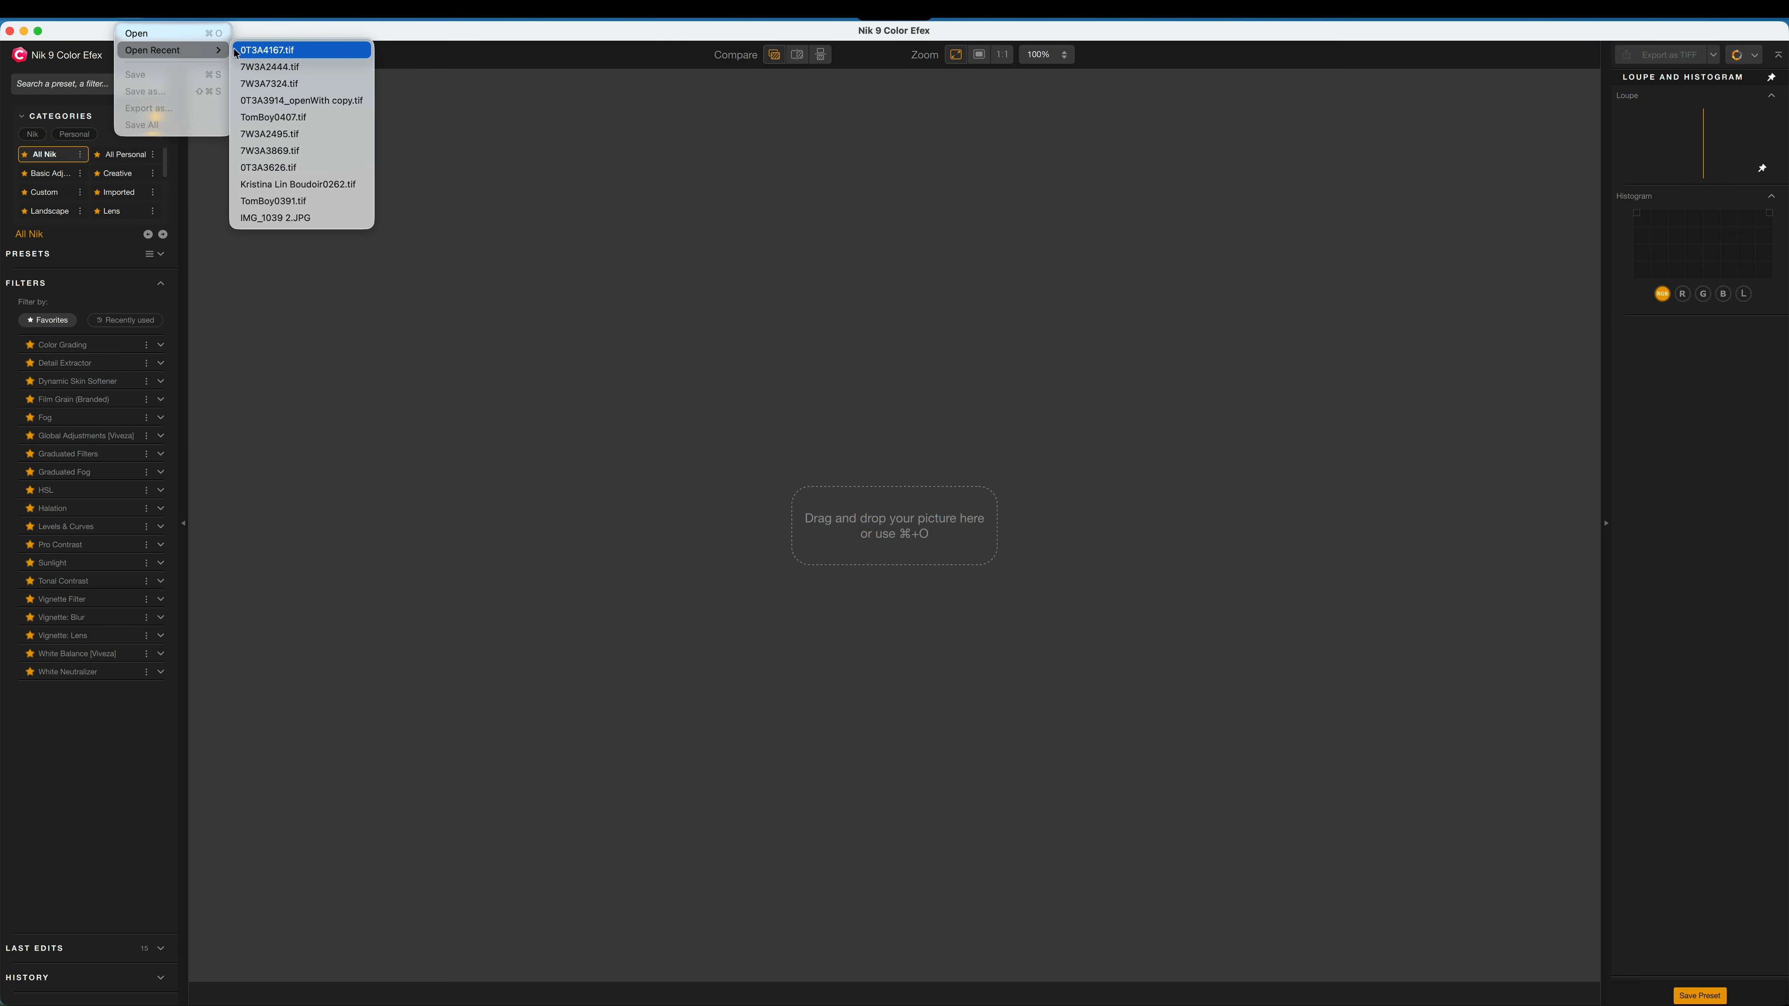
pyautogui.click(284, 67)
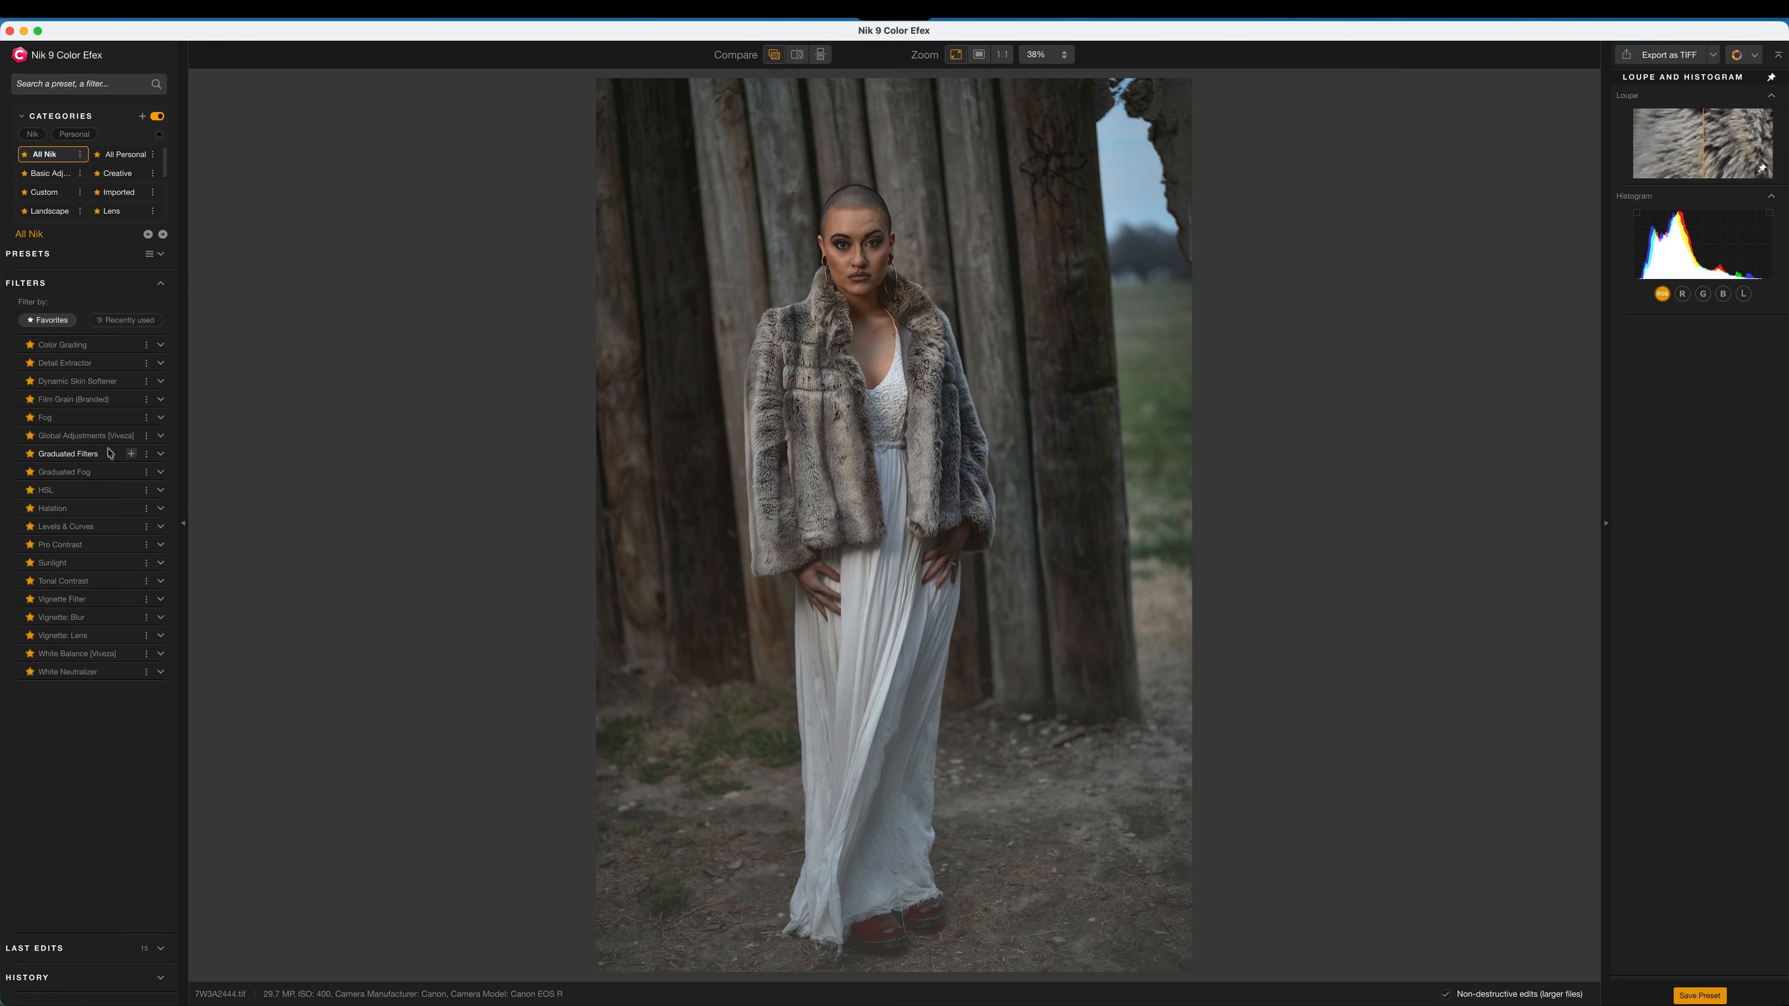
# - Add the Fog filter and limit it with an AI depth mask sampled on the wooden posts behind the woman
pyautogui.click(132, 417)
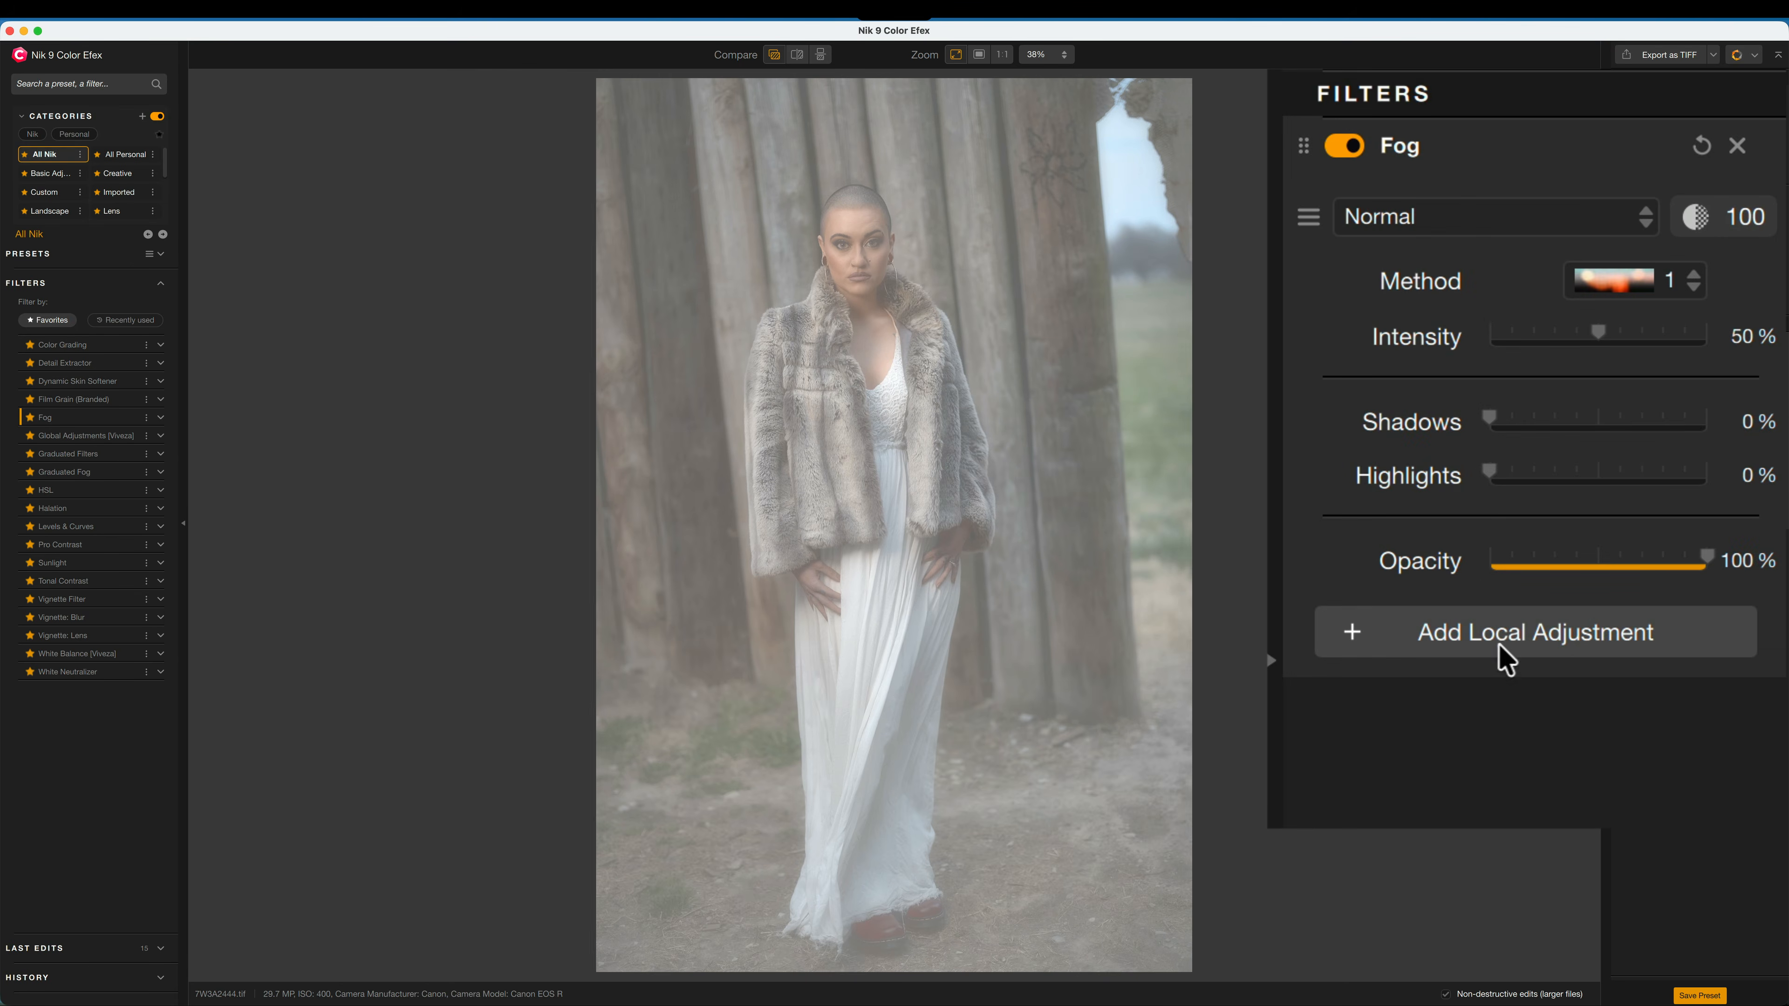
pyautogui.click(1498, 646)
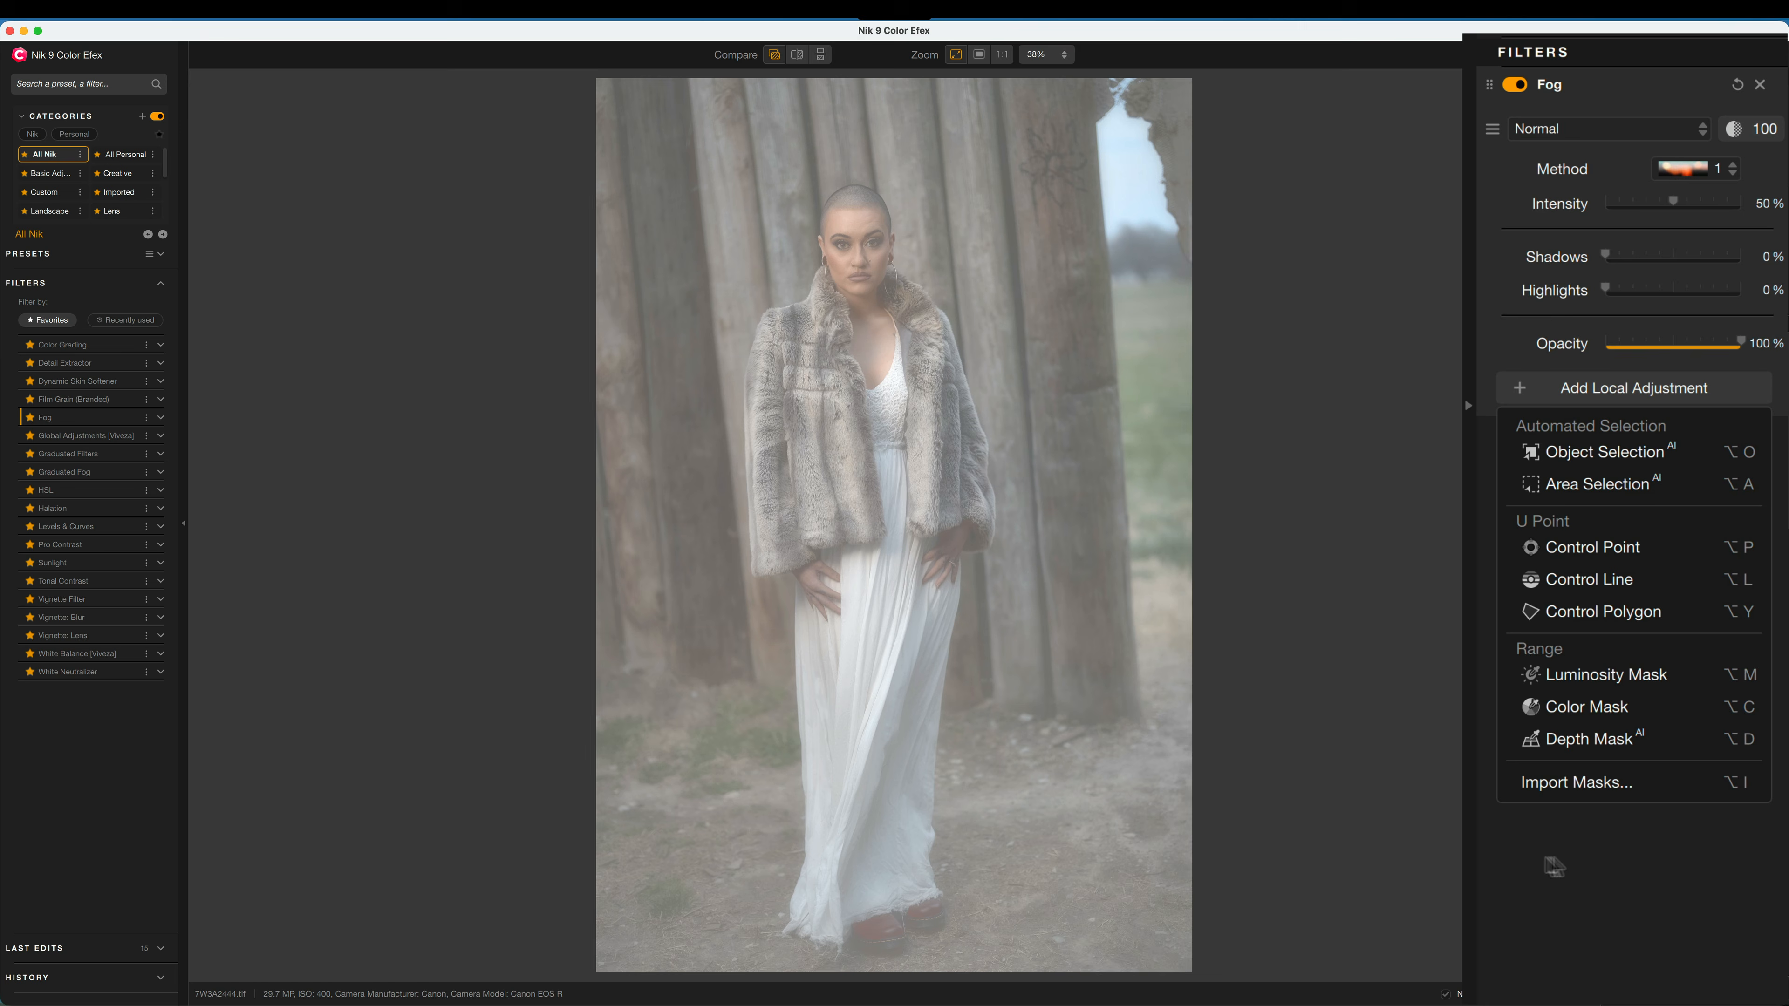
pyautogui.click(1619, 741)
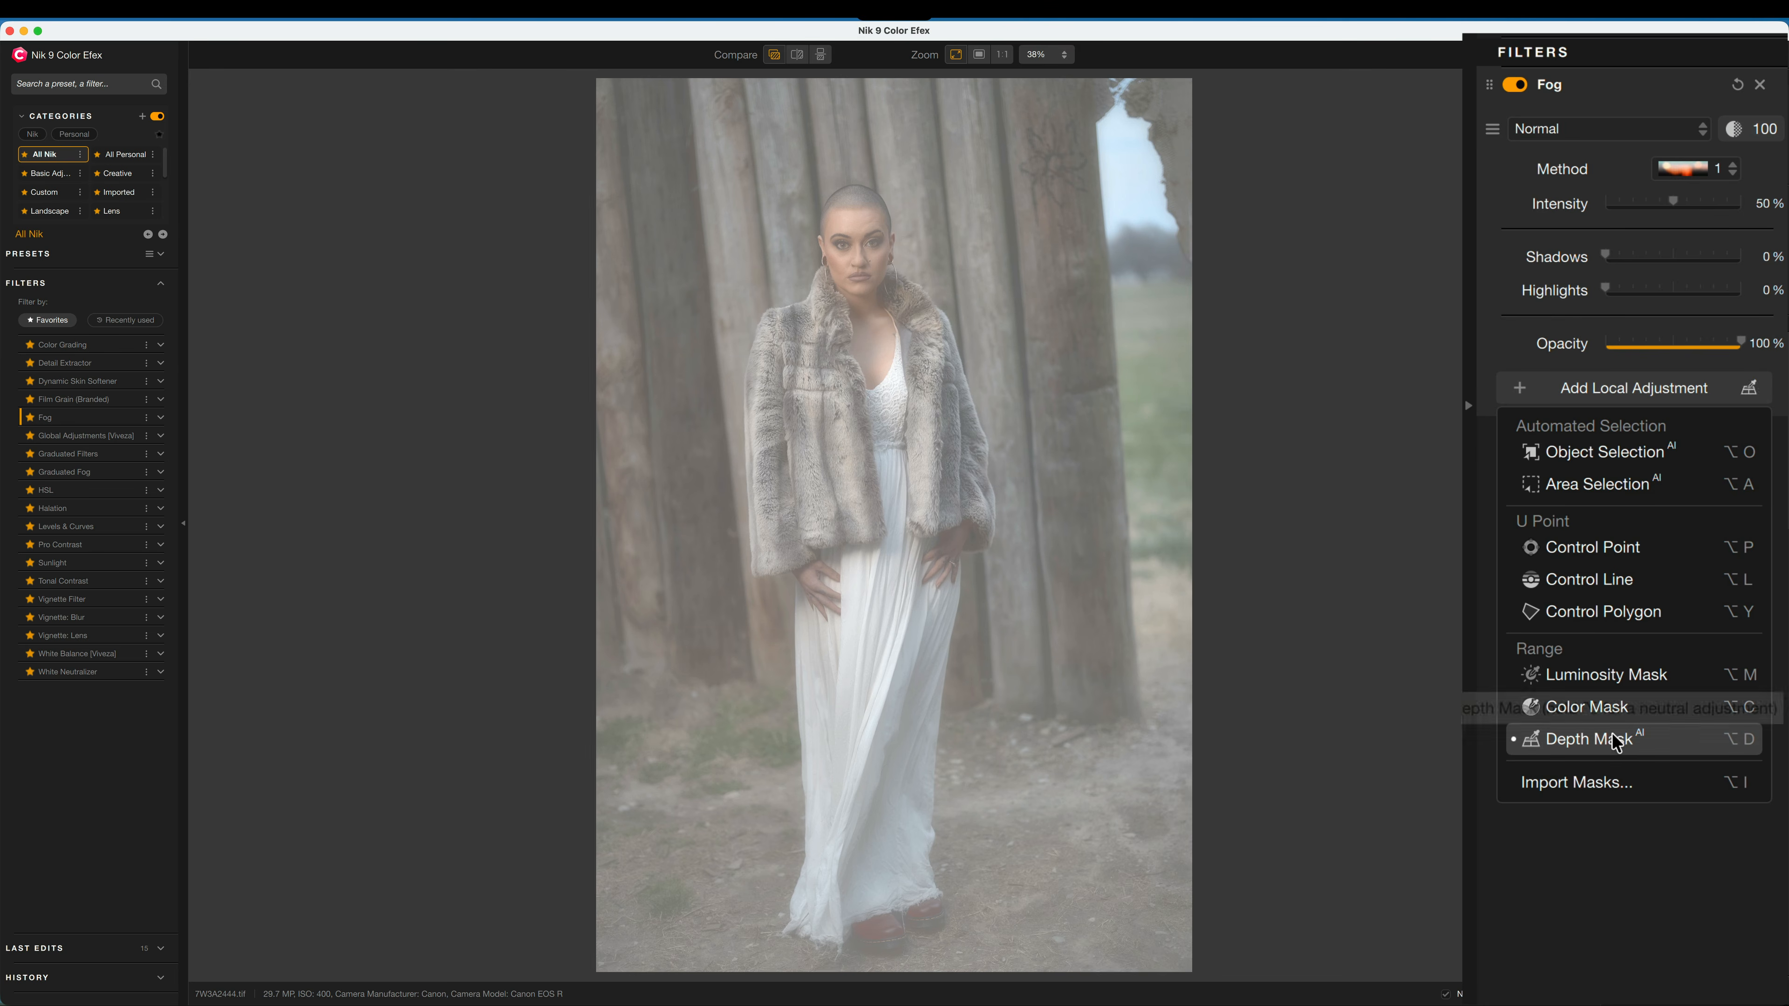
pyautogui.click(959, 304)
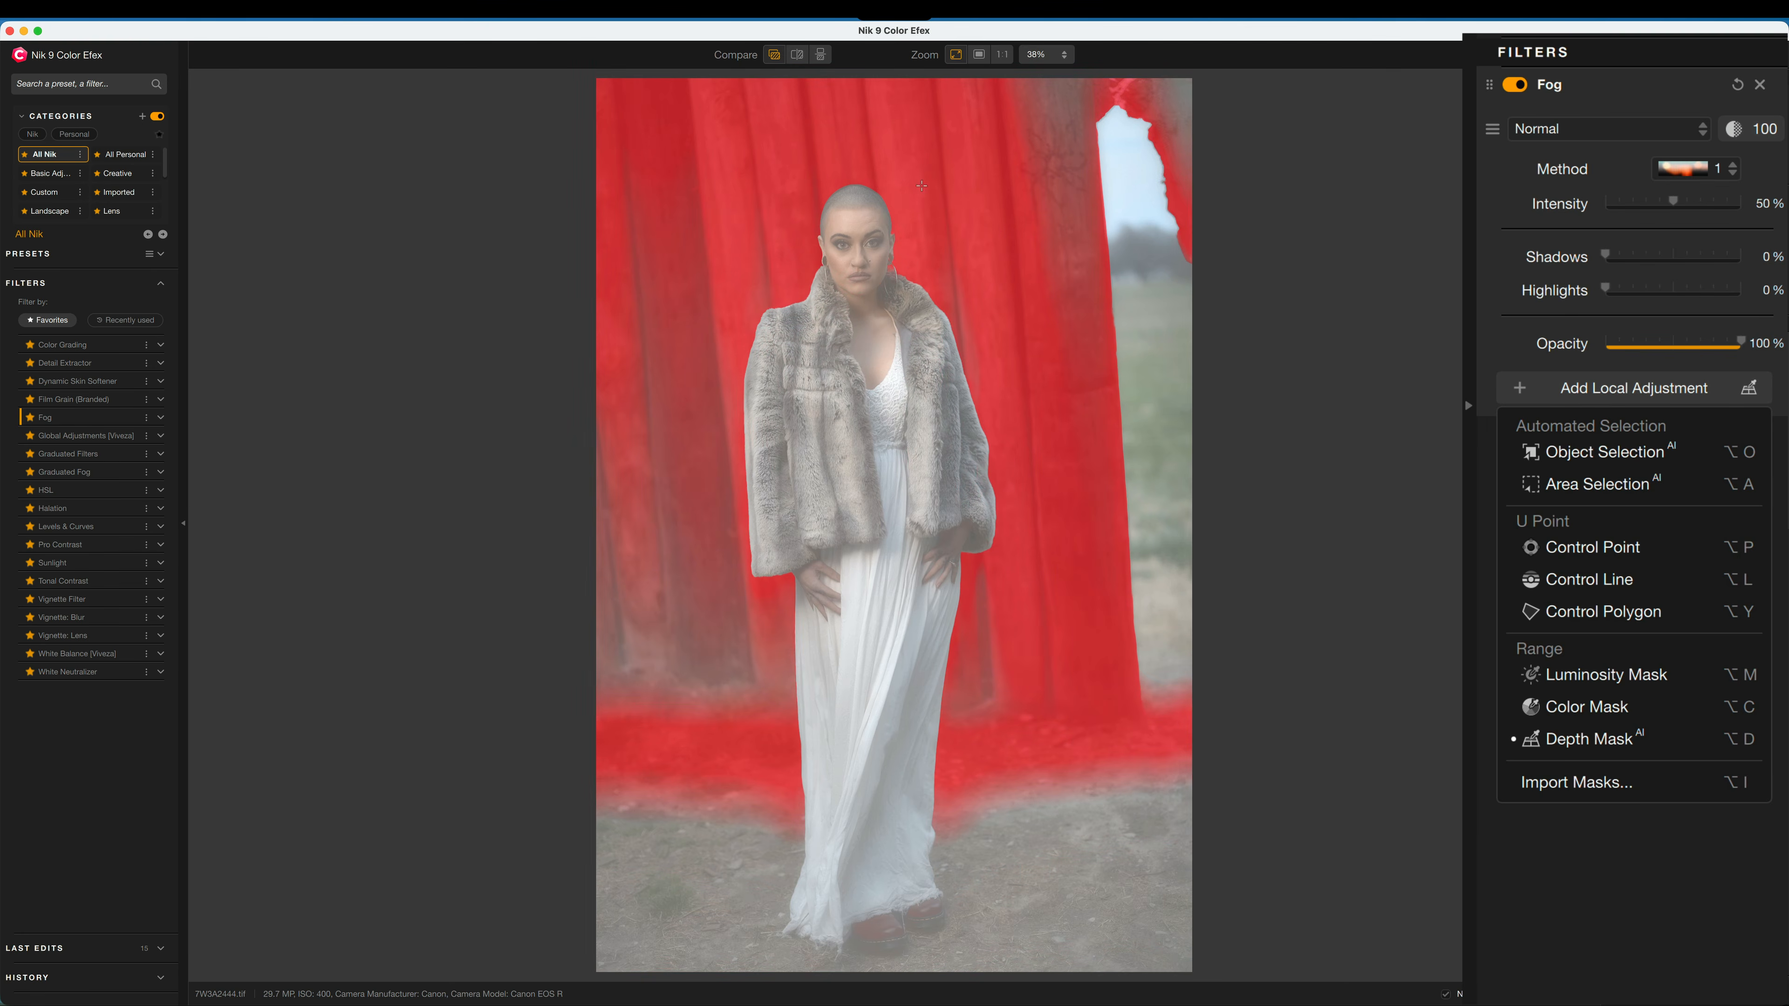
pyautogui.click(685, 250)
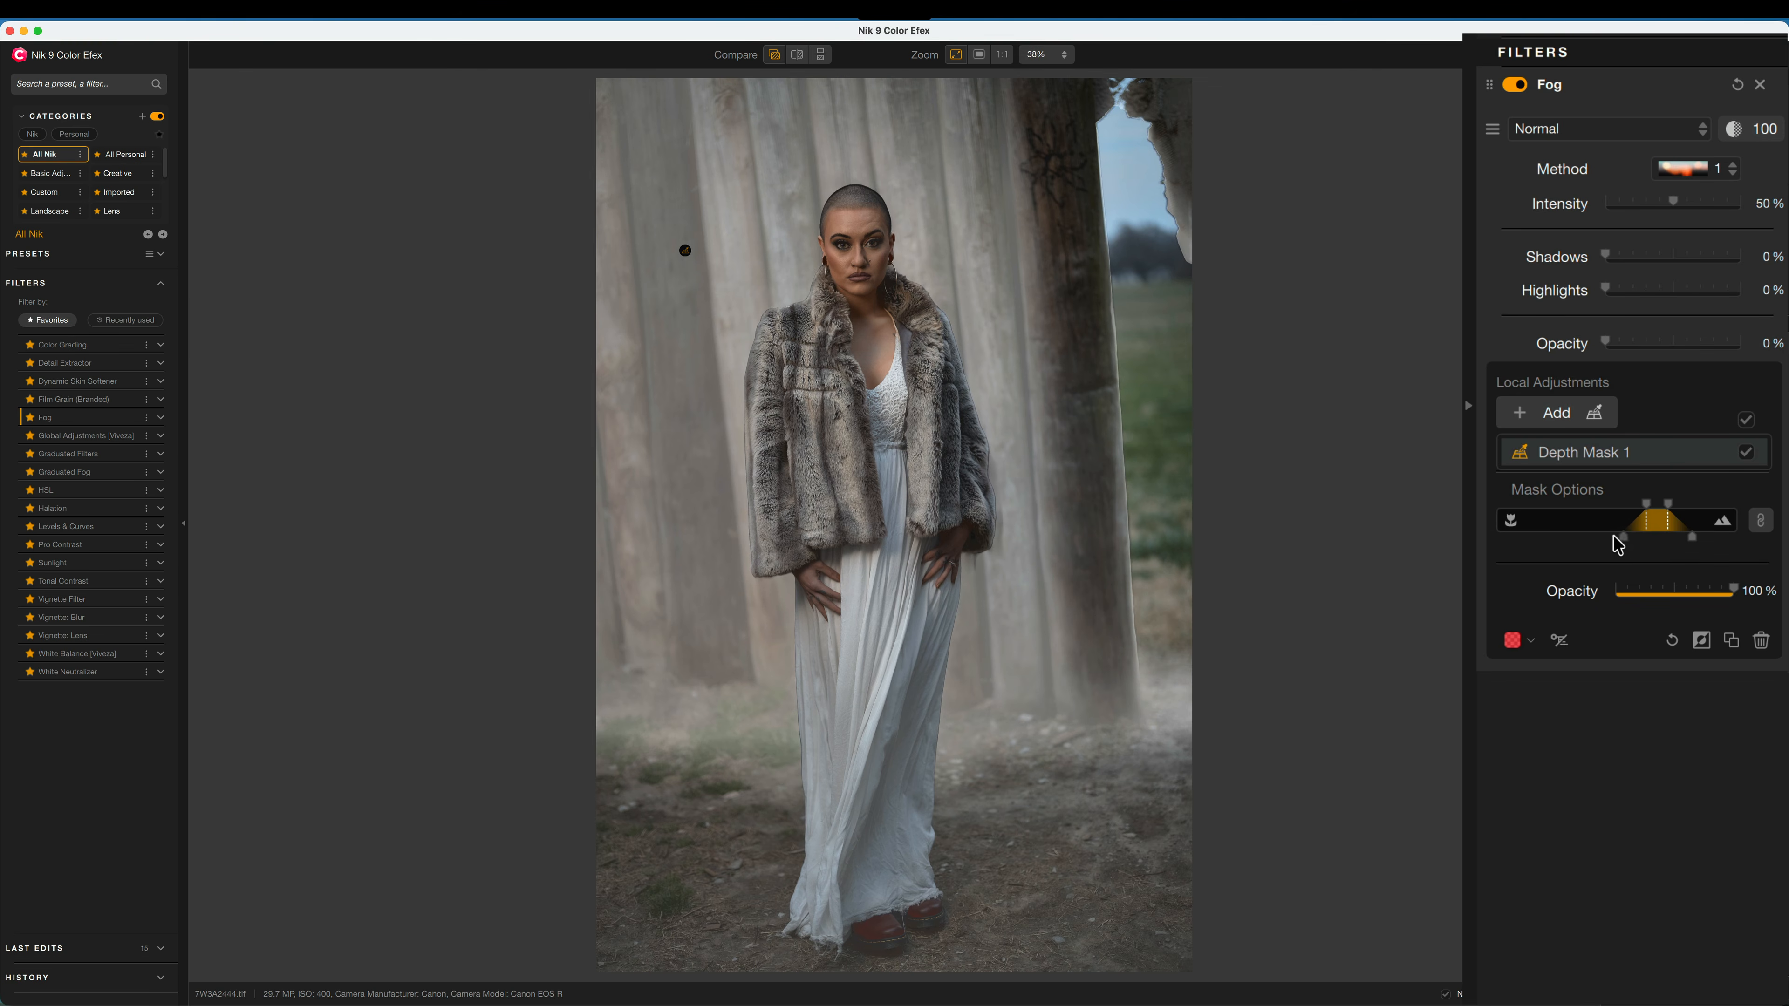
# - Soften the near-side falloff of the depth mask and set the Fog intensity to 28%
pyautogui.moveTo(1622, 543); pyautogui.dragTo(1599, 545)
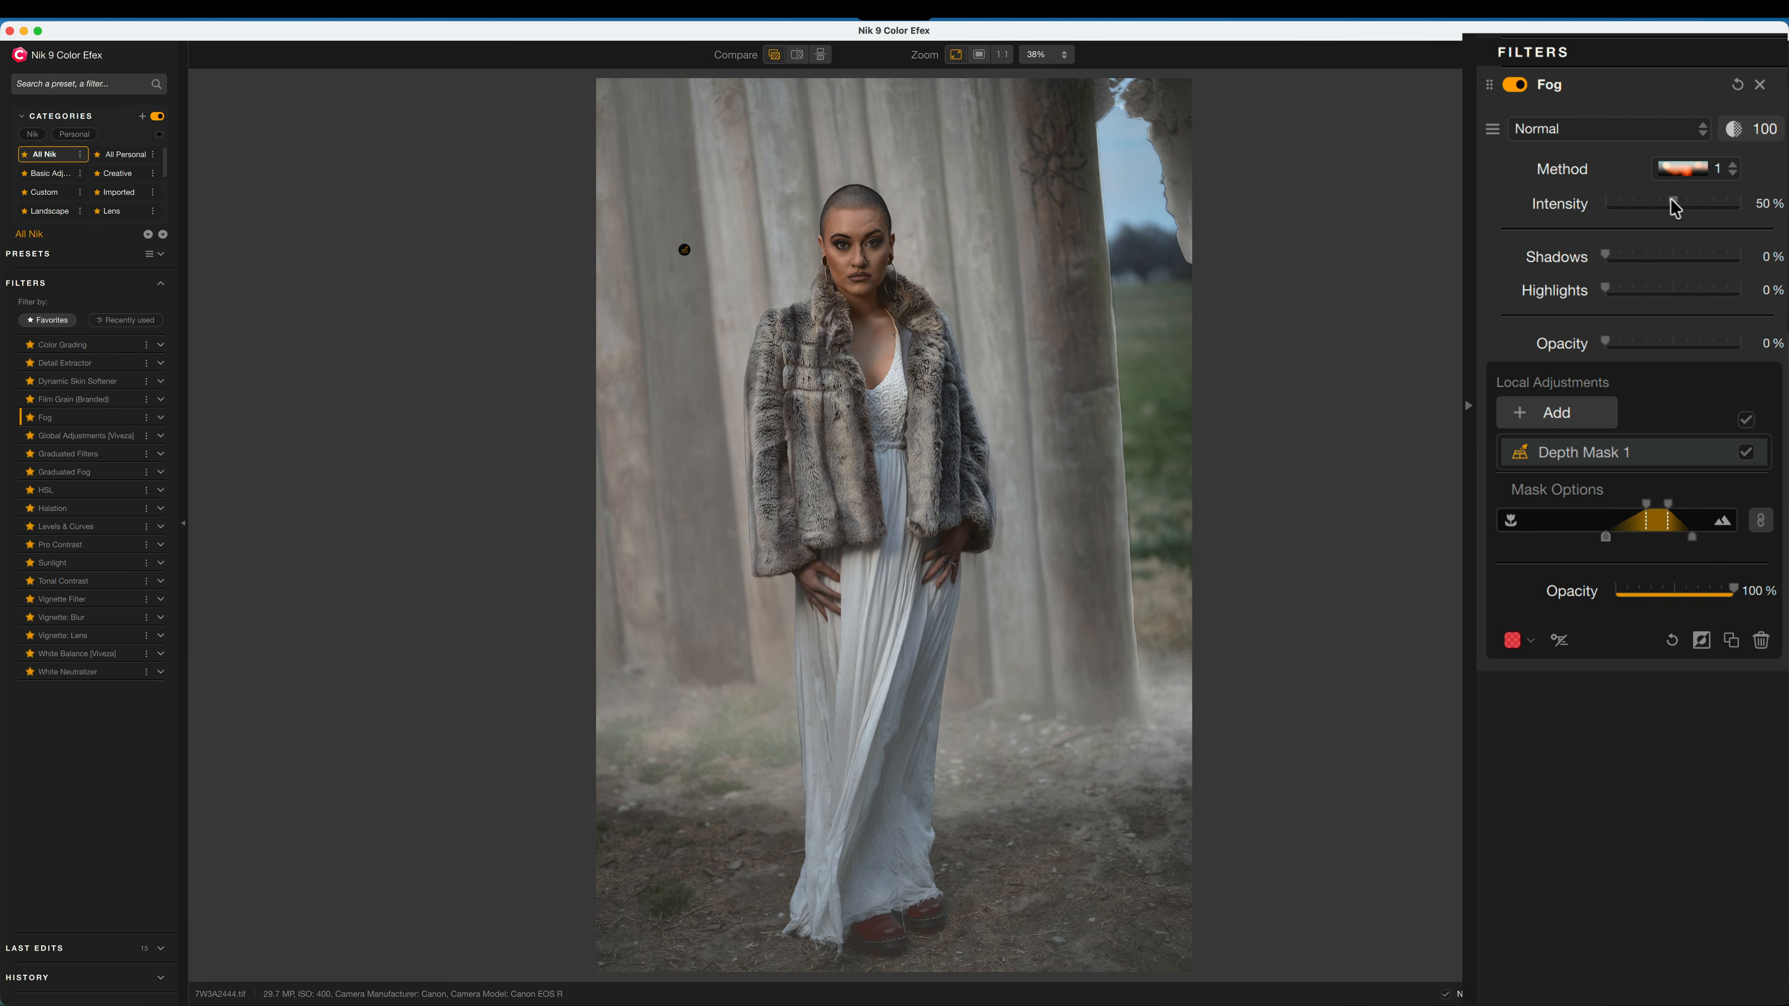
pyautogui.moveTo(1673, 206); pyautogui.dragTo(1648, 211)
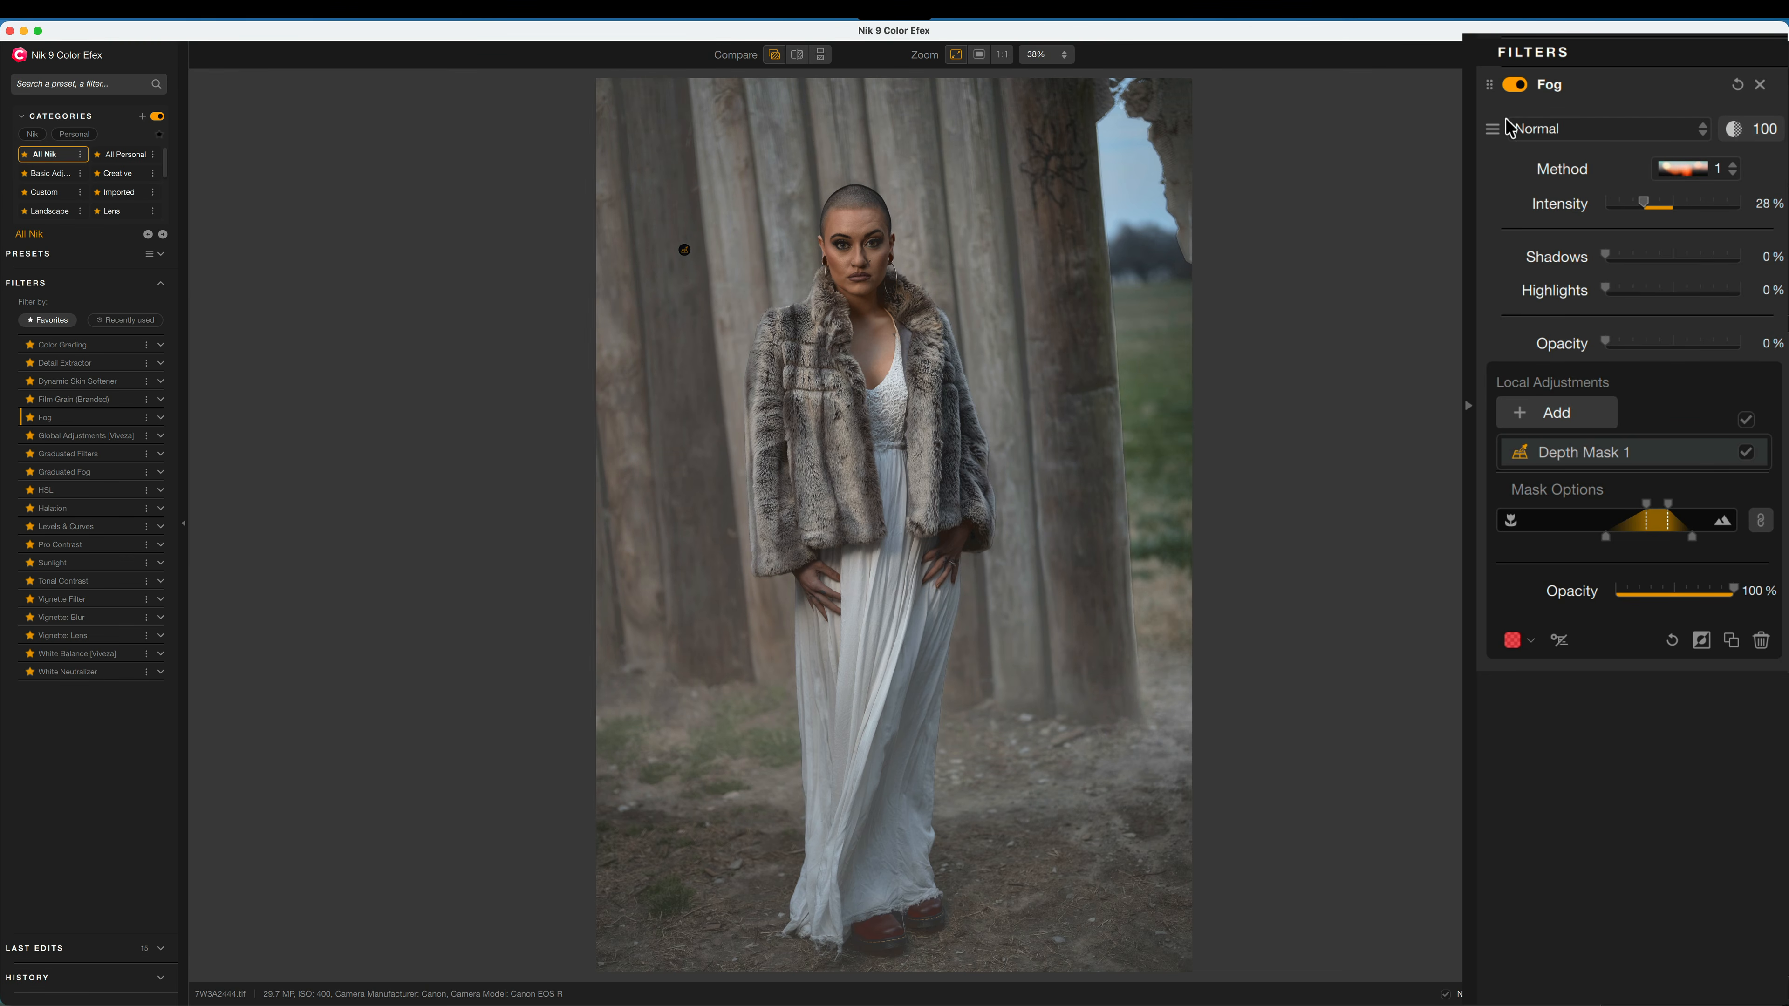
# - Change the Fog filter's blend mode to Screen and set its blend opacity to 46
pyautogui.click(1655, 134)
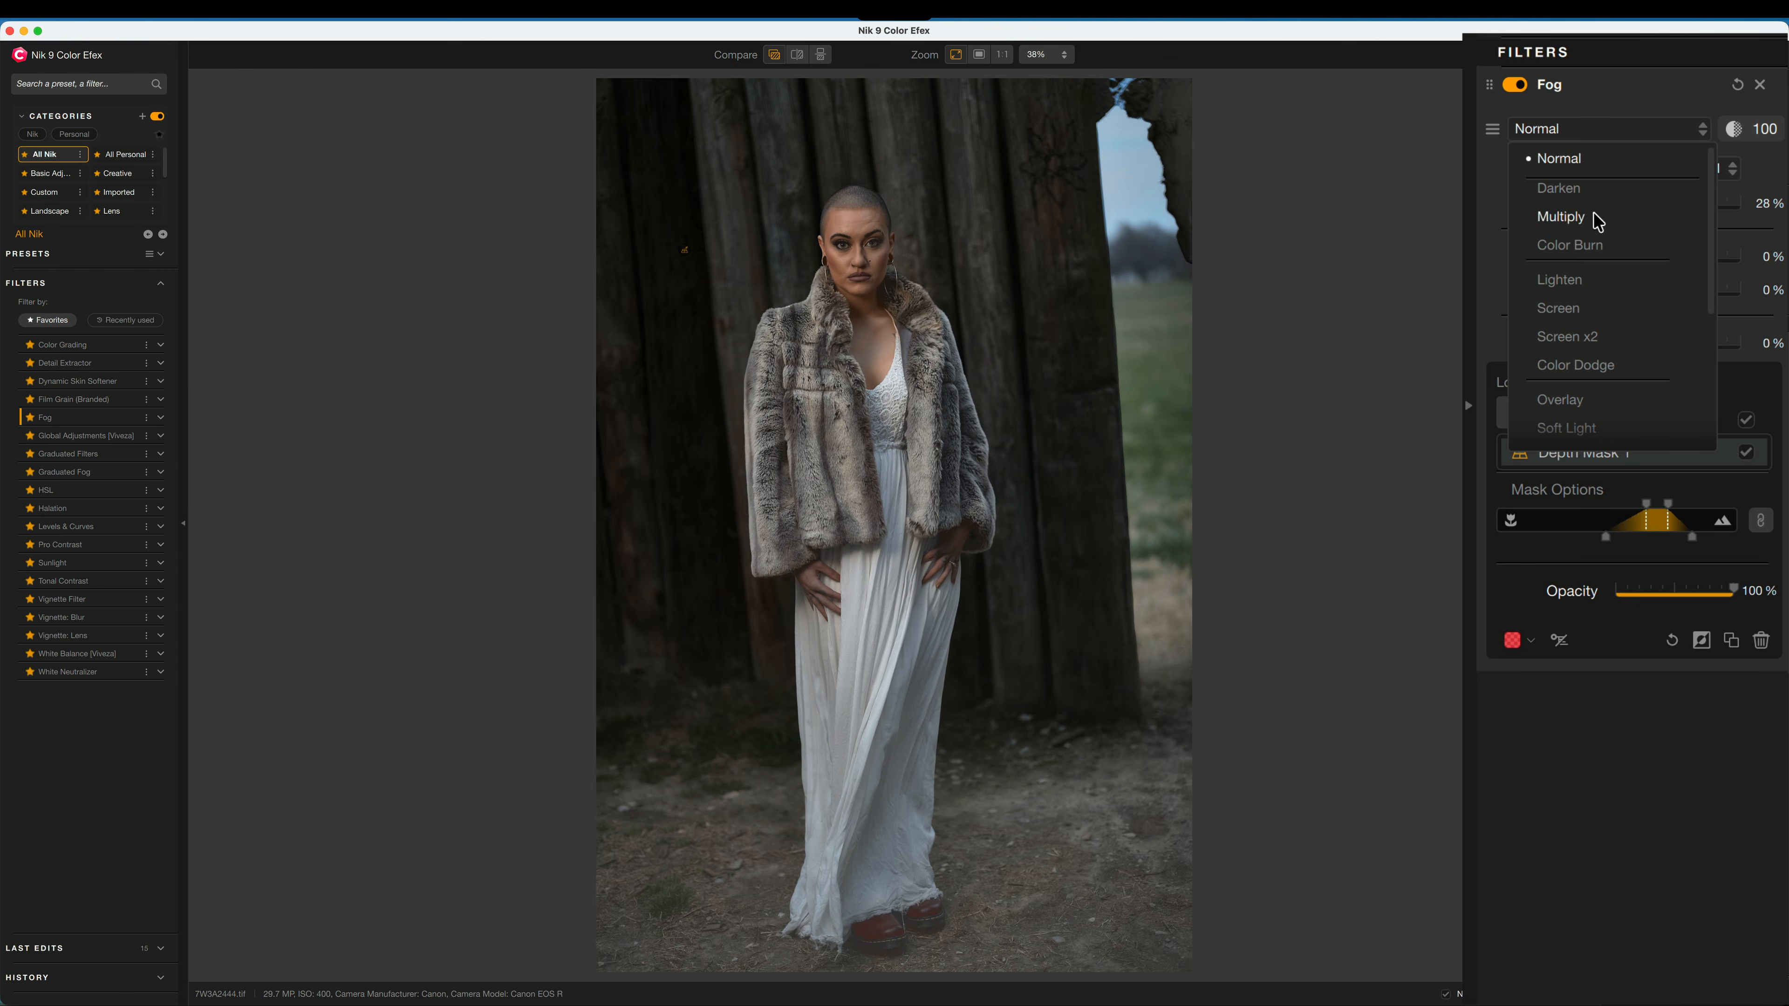
pyautogui.click(1590, 320)
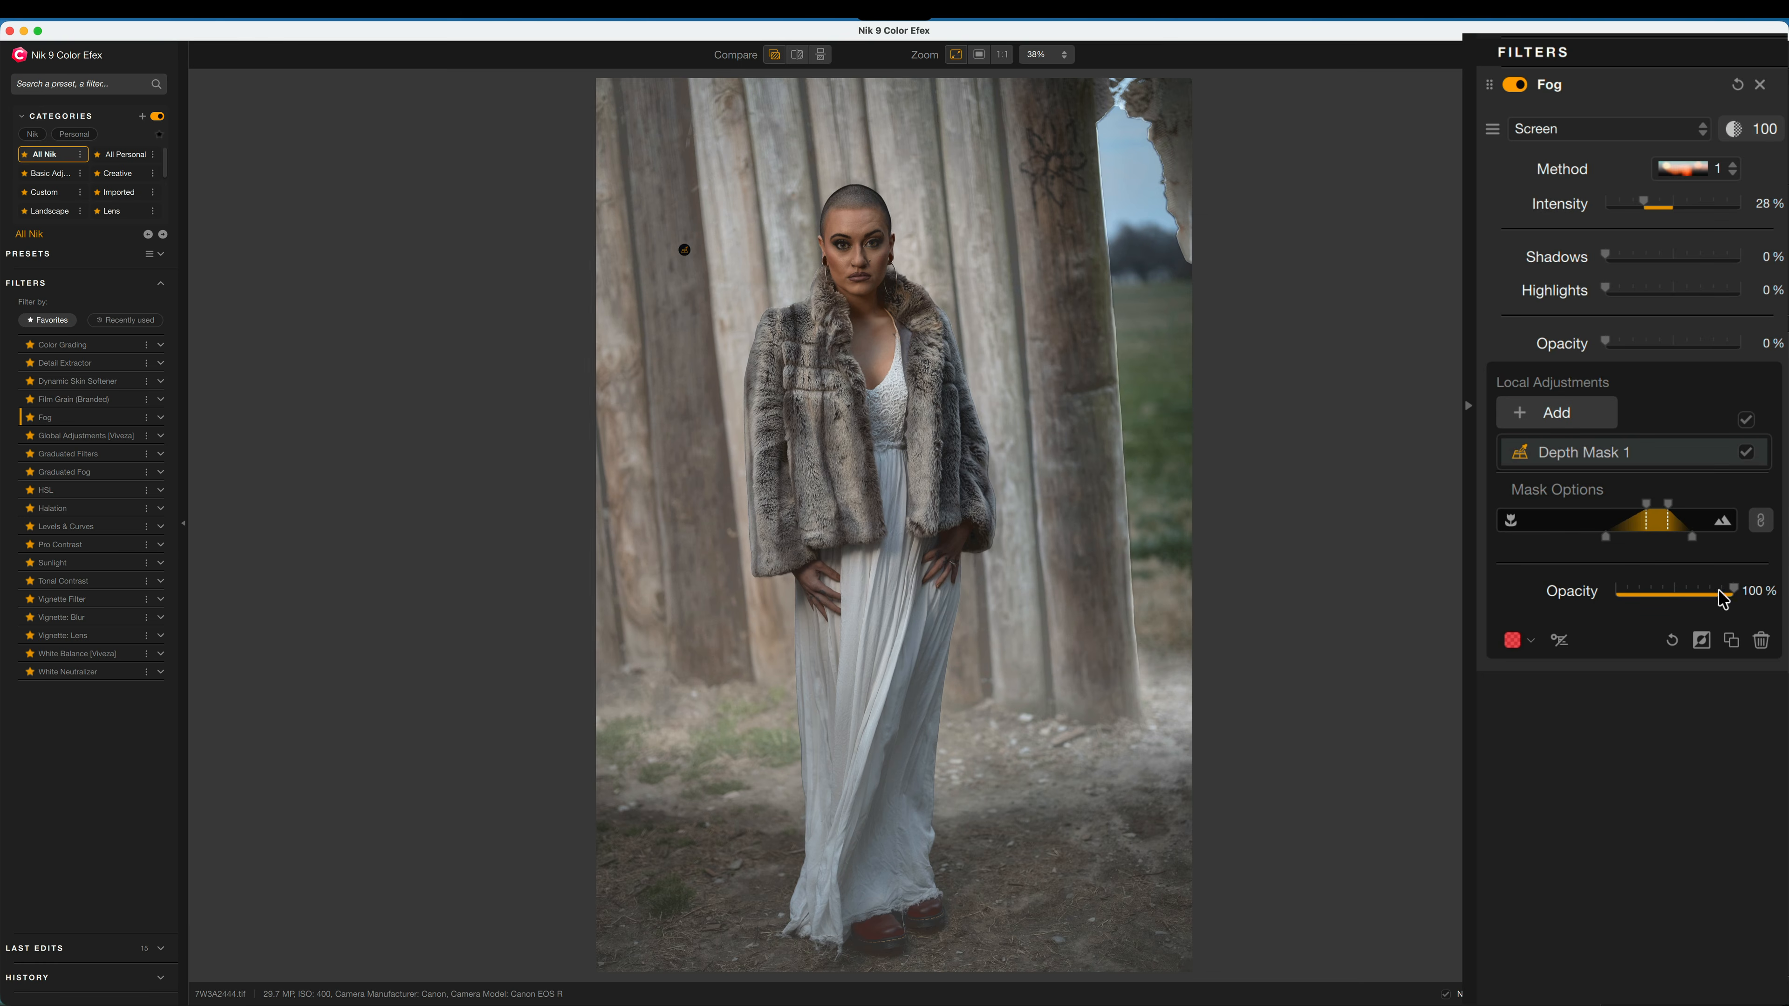
pyautogui.moveTo(1690, 594); pyautogui.dragTo(1761, 599)
pyautogui.moveTo(1747, 131); pyautogui.dragTo(1654, 140)
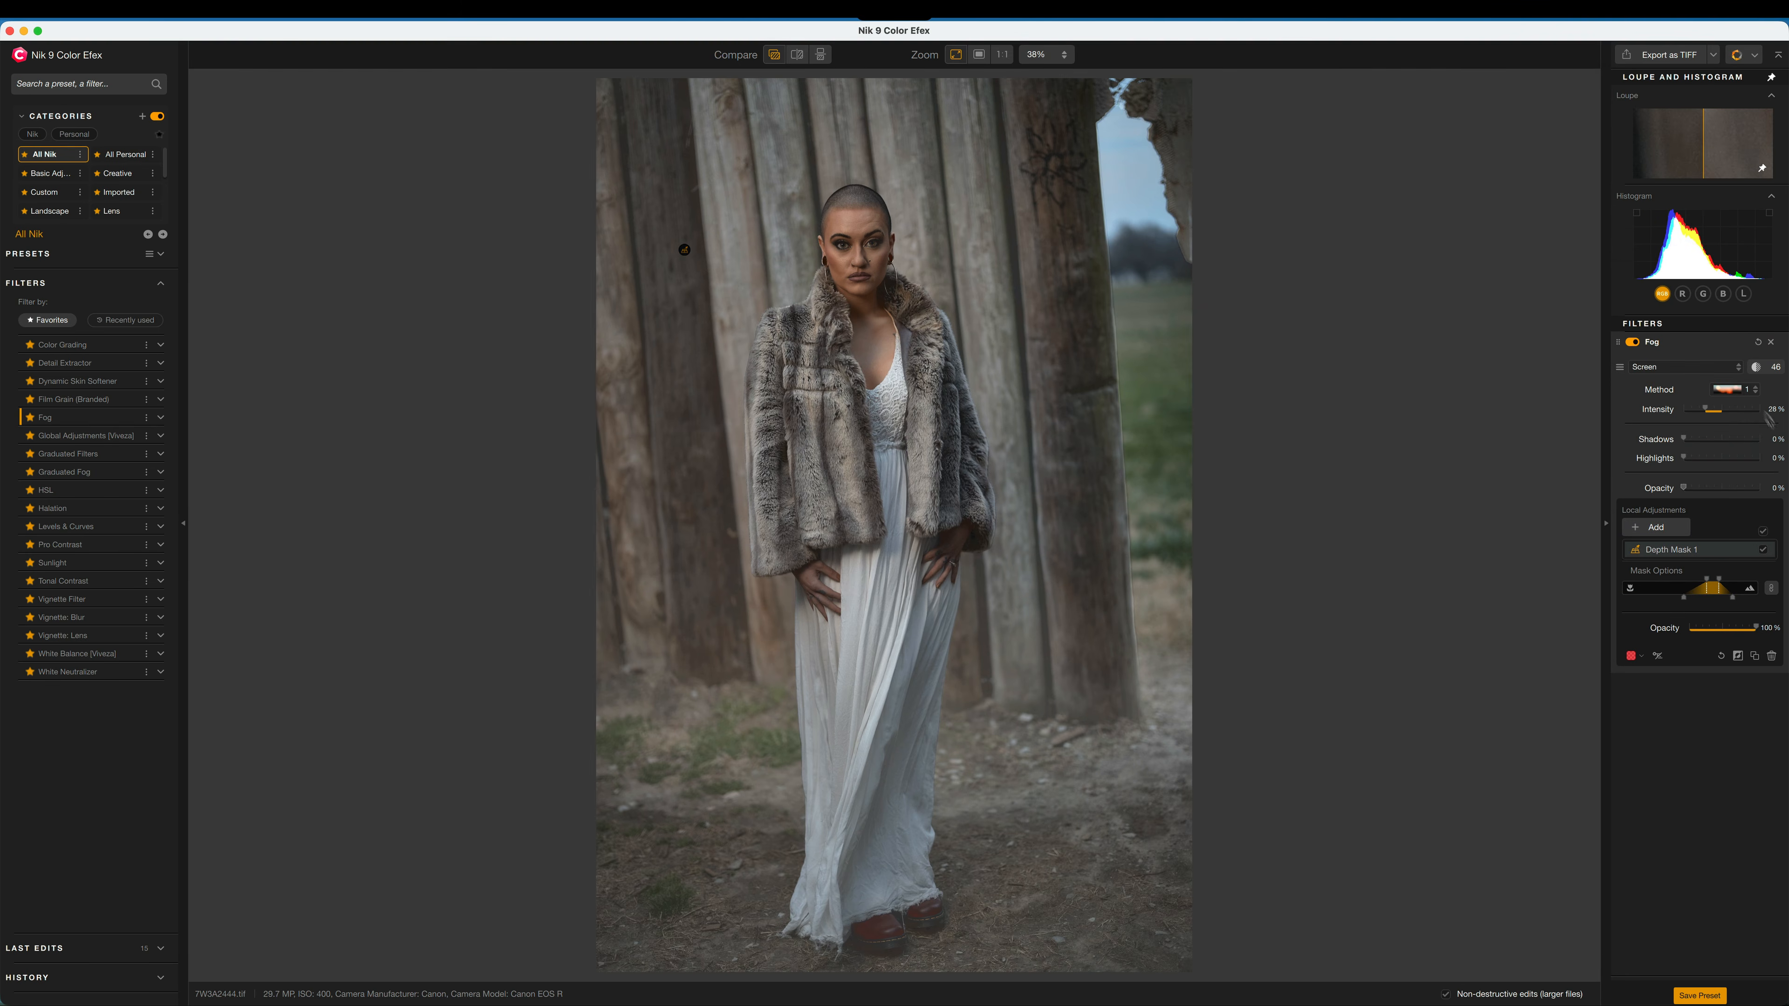
# - Set the Fog filter's blend mode to Normal and lower Depth Mask 1's opacity to about 86%
pyautogui.click(1727, 374)
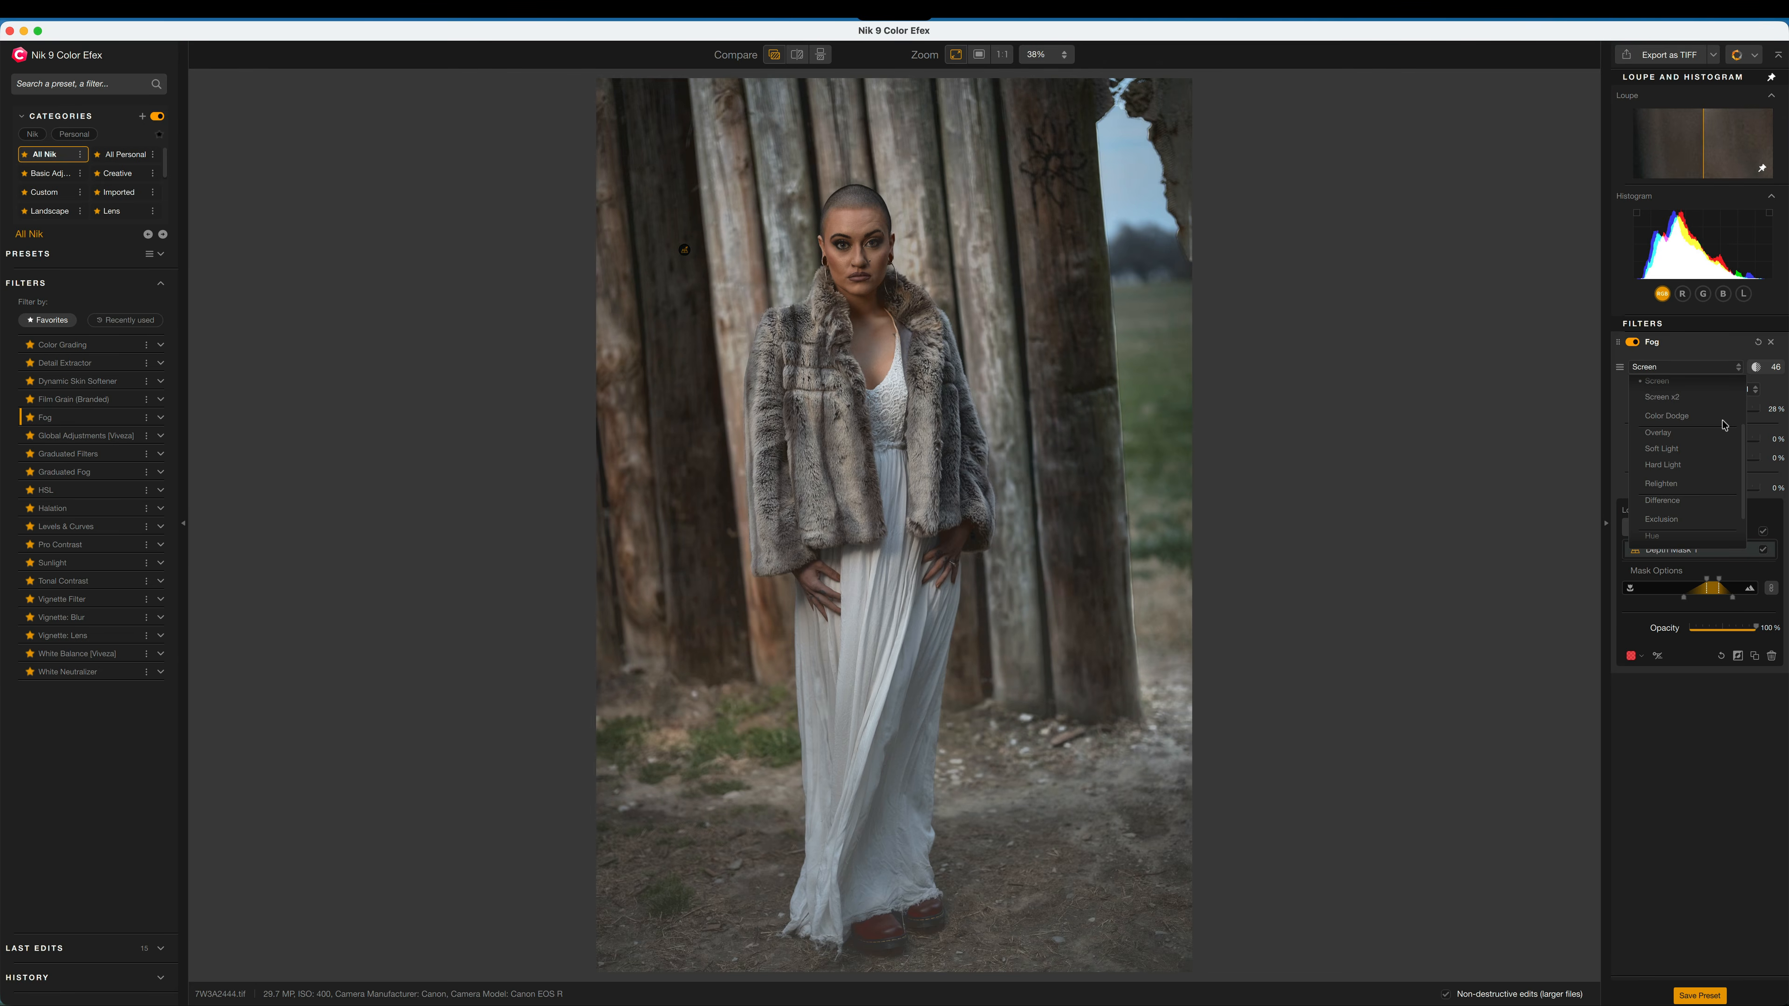
pyautogui.click(1682, 389)
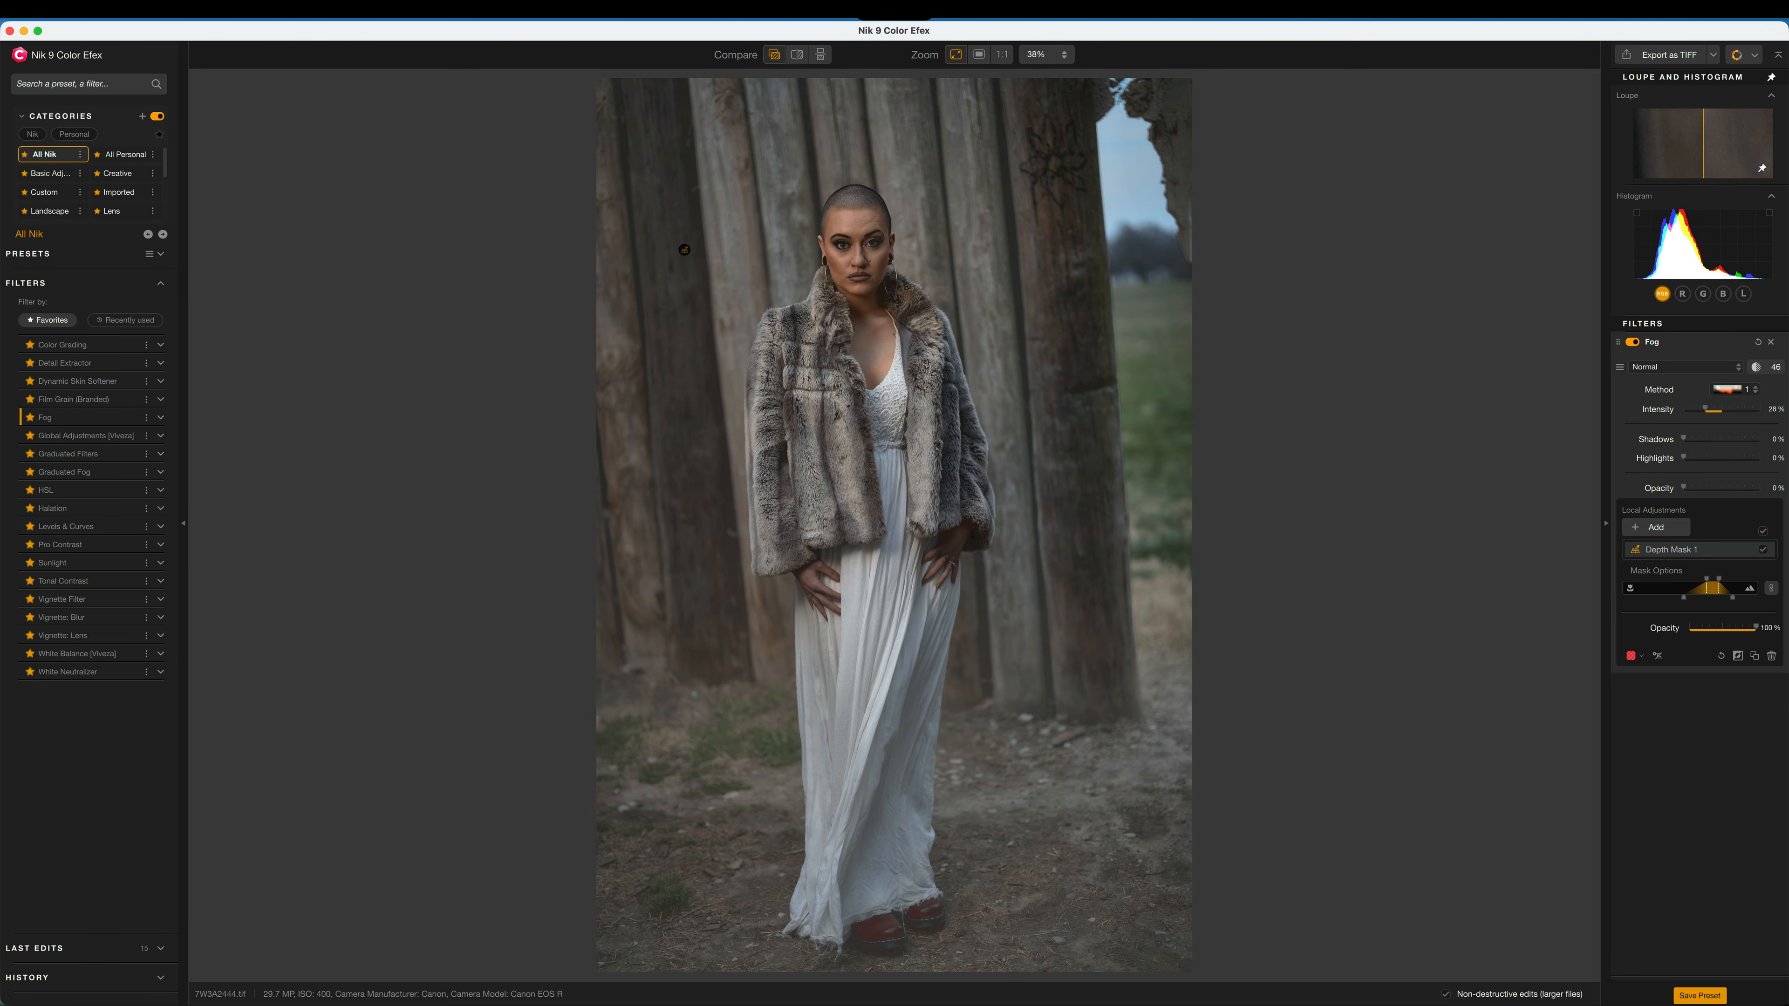
pyautogui.moveTo(1754, 627); pyautogui.dragTo(1747, 629)
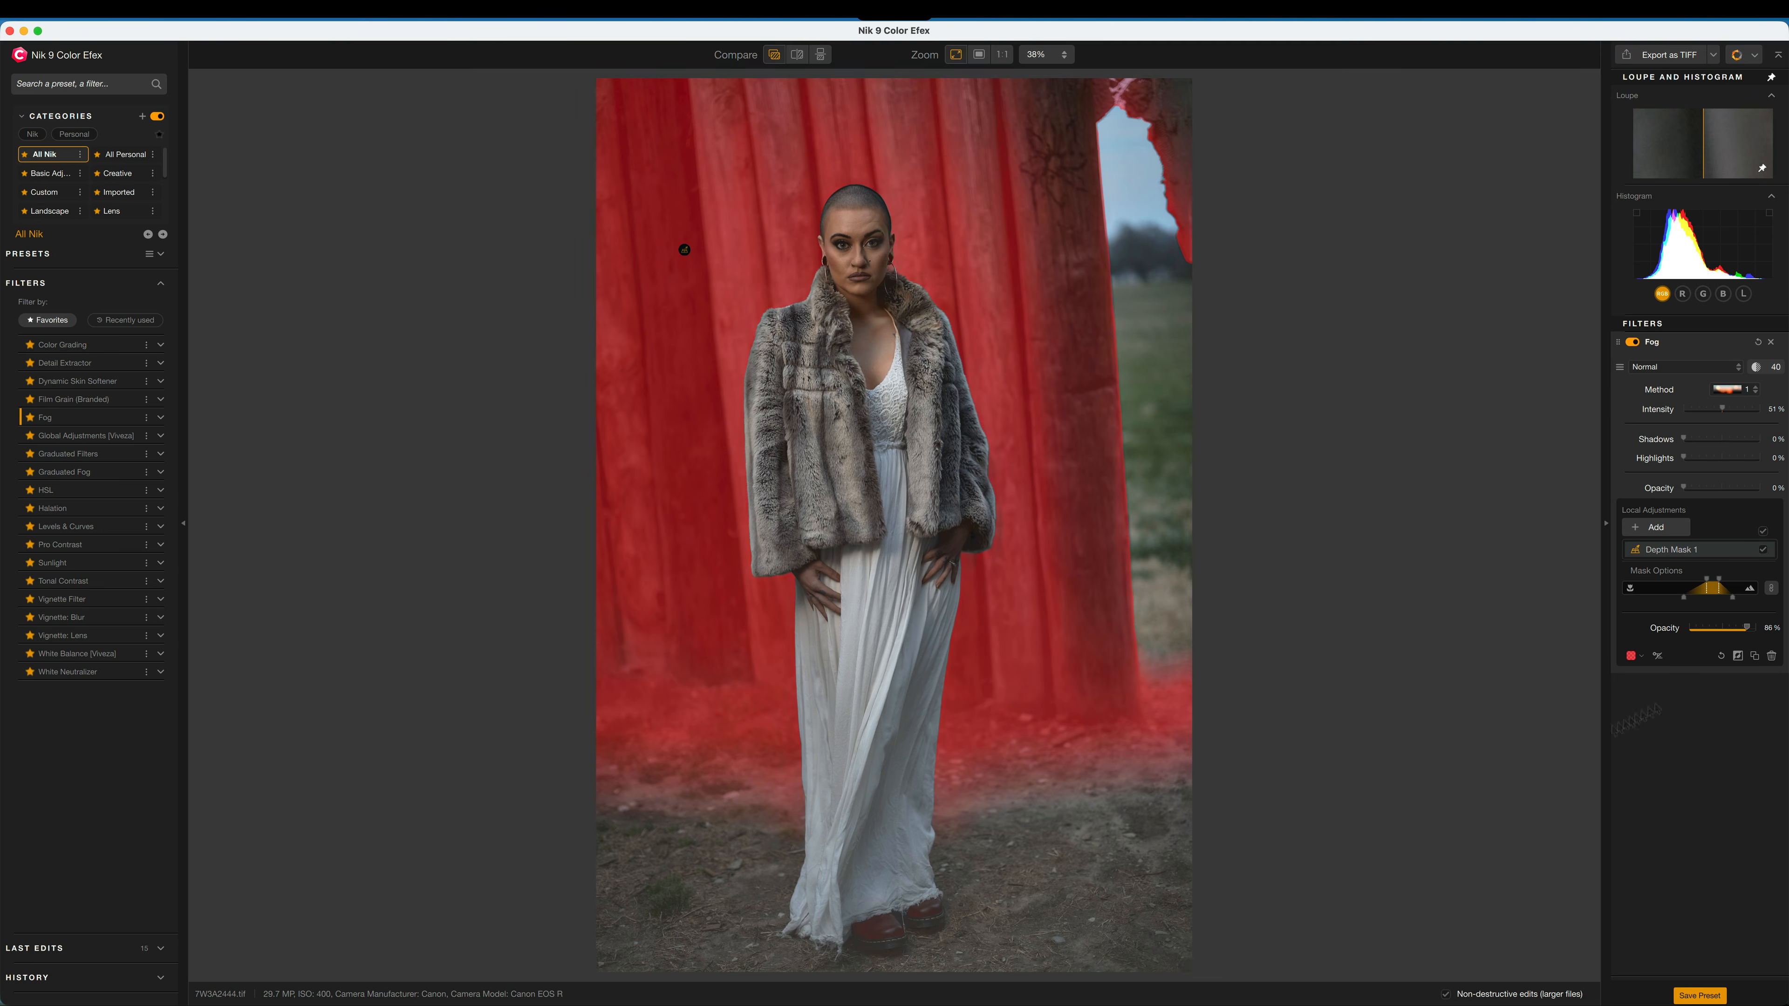
# - Add a second depth mask on the foreground ground with a softer far-side falloff and about 58% opacity
pyautogui.click(1656, 527)
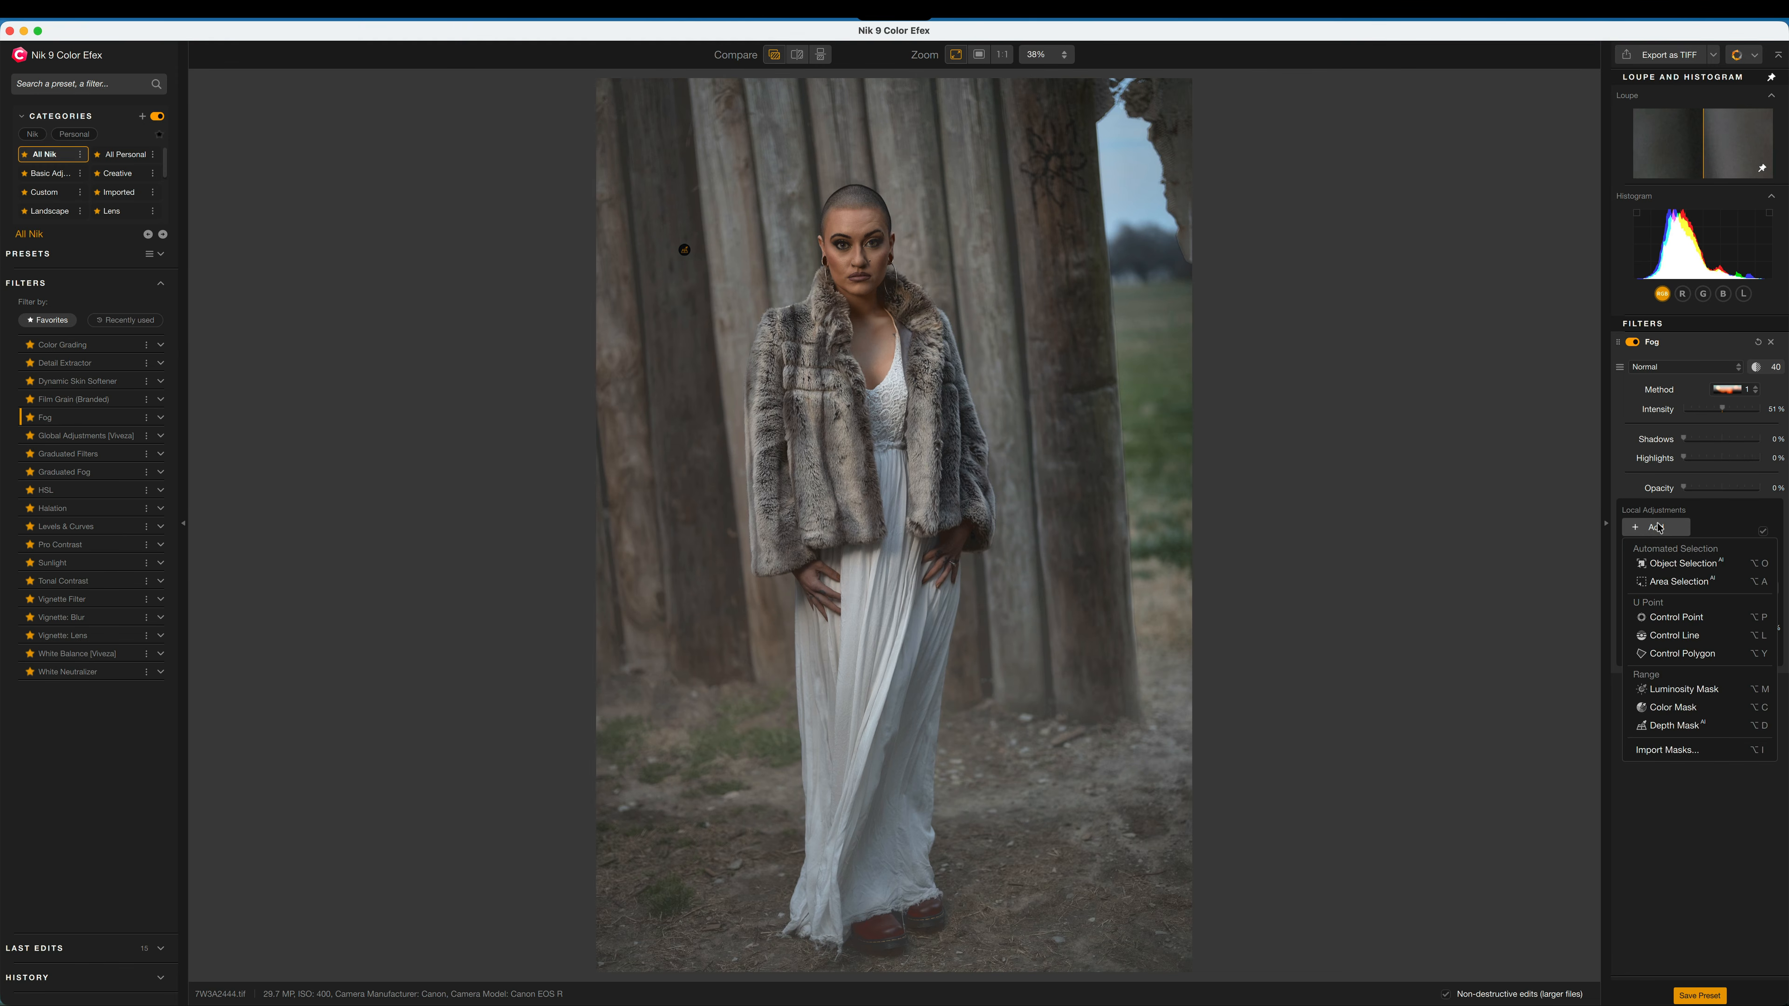
pyautogui.click(1688, 733)
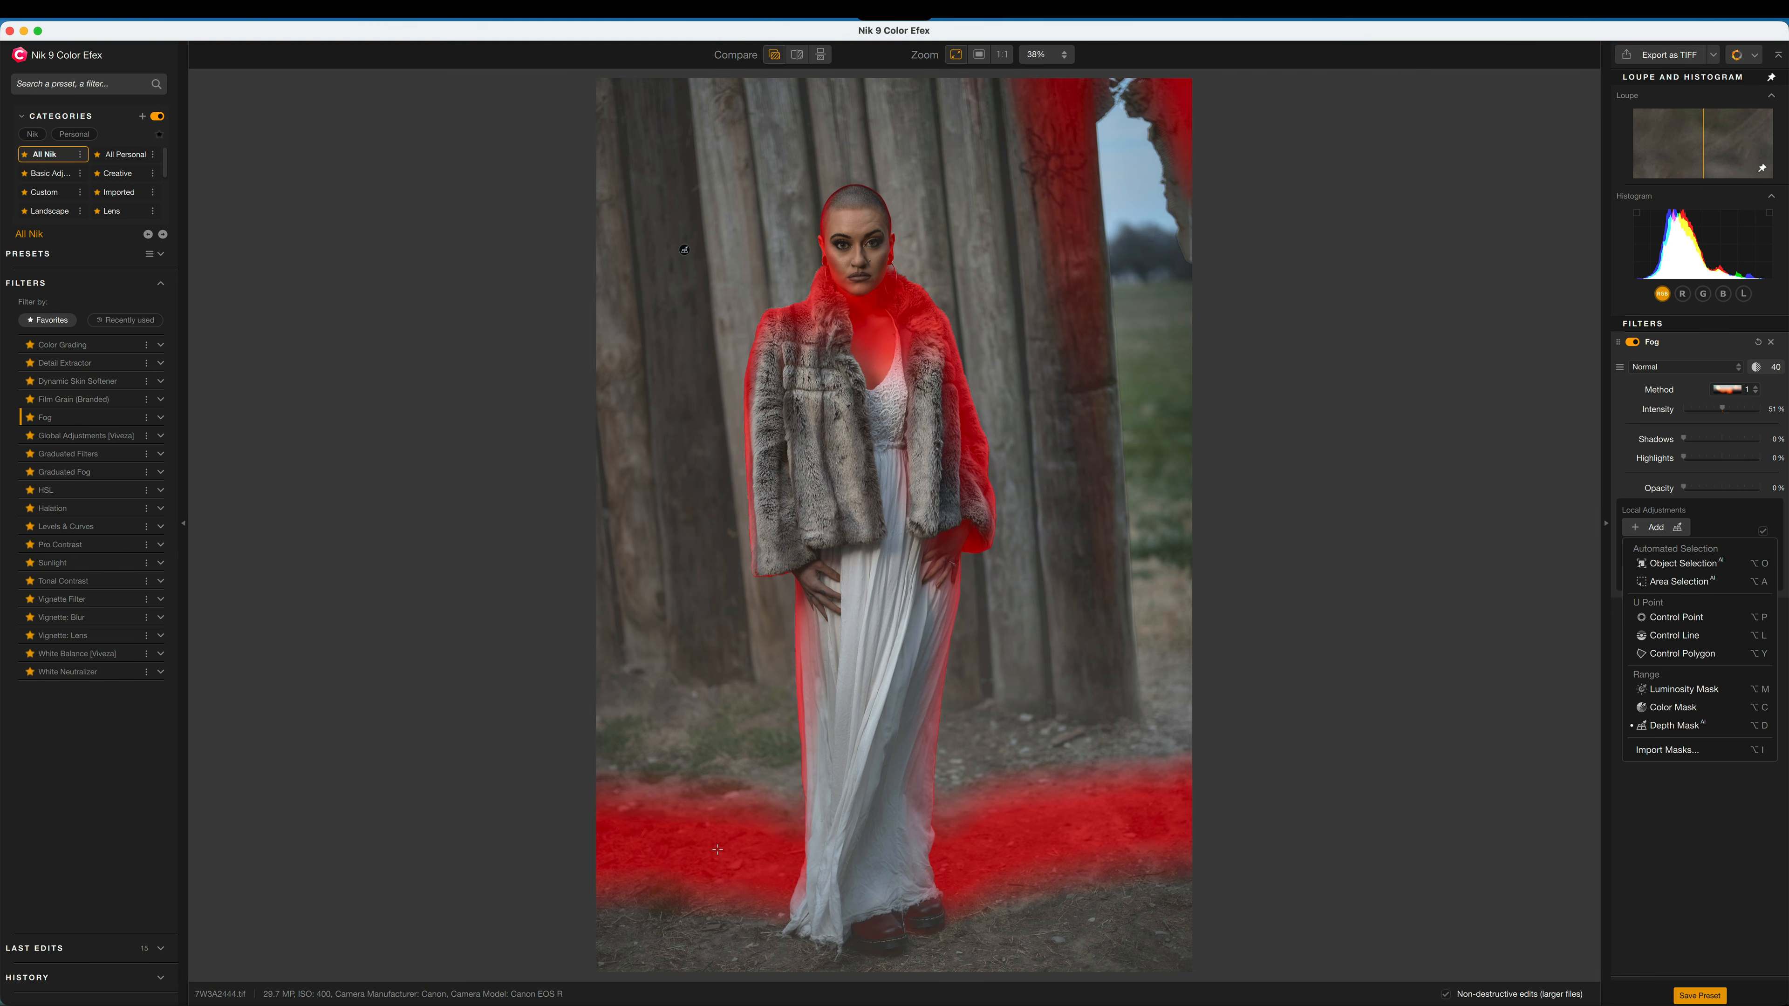
pyautogui.click(717, 849)
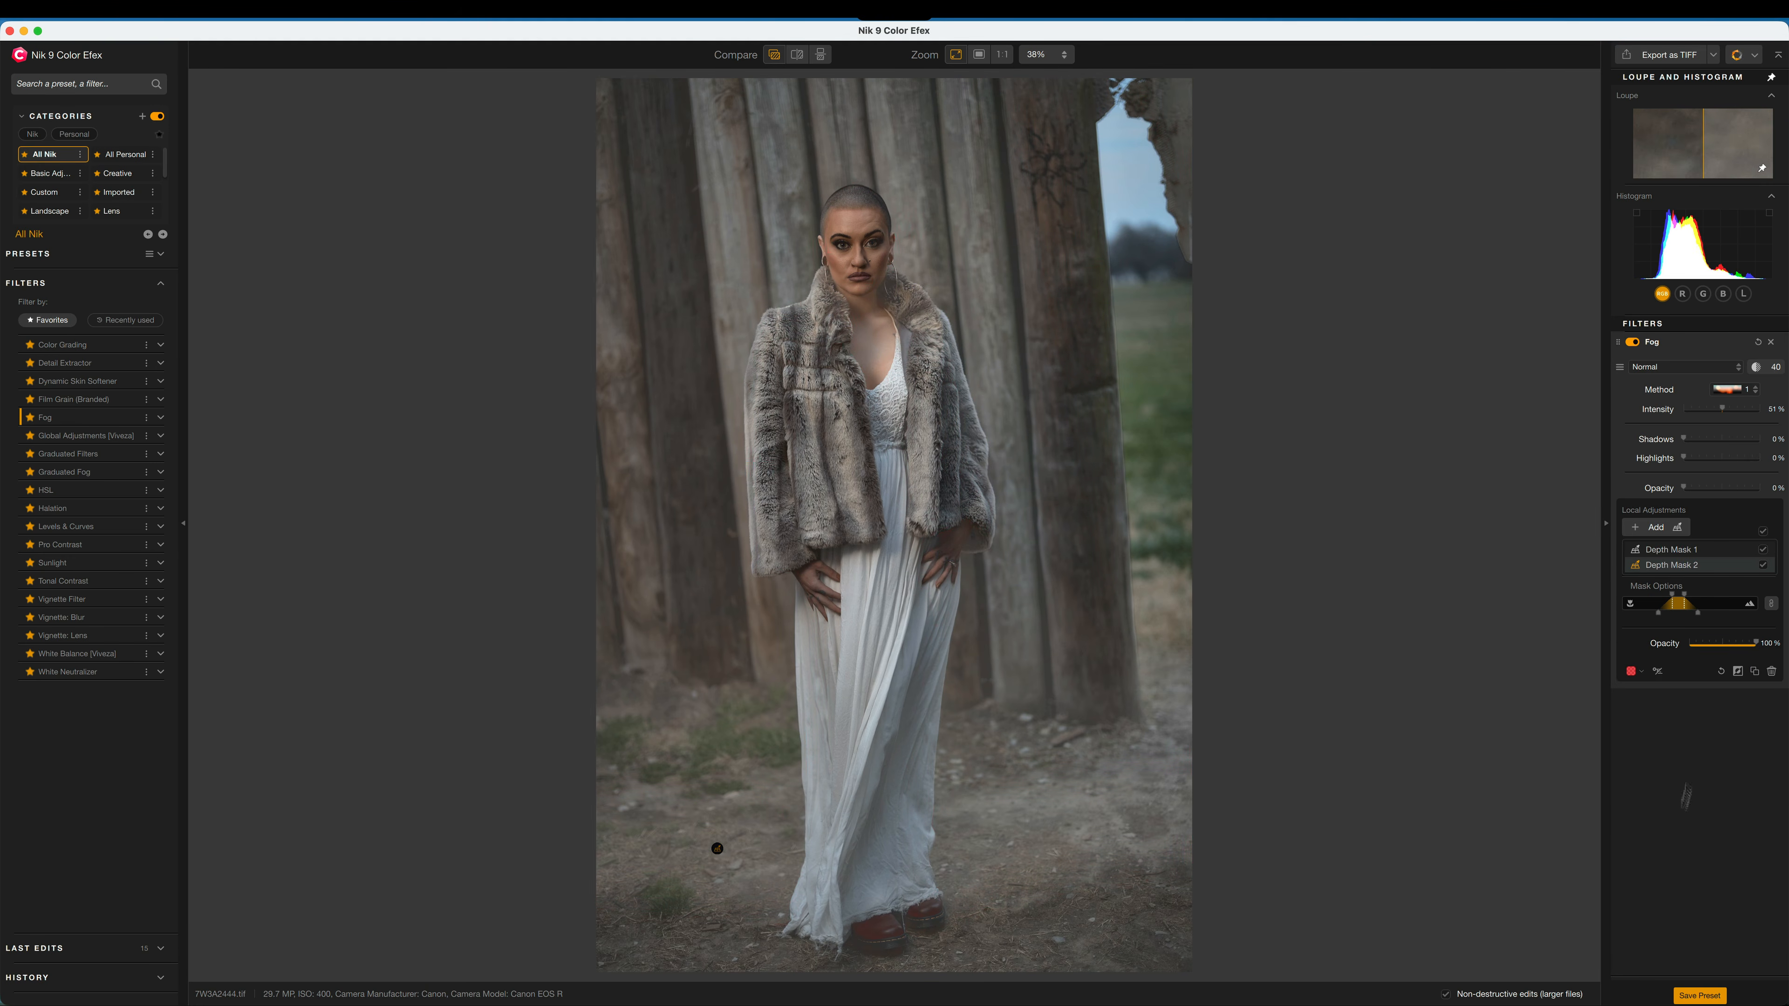
pyautogui.moveTo(1697, 613); pyautogui.dragTo(1713, 612)
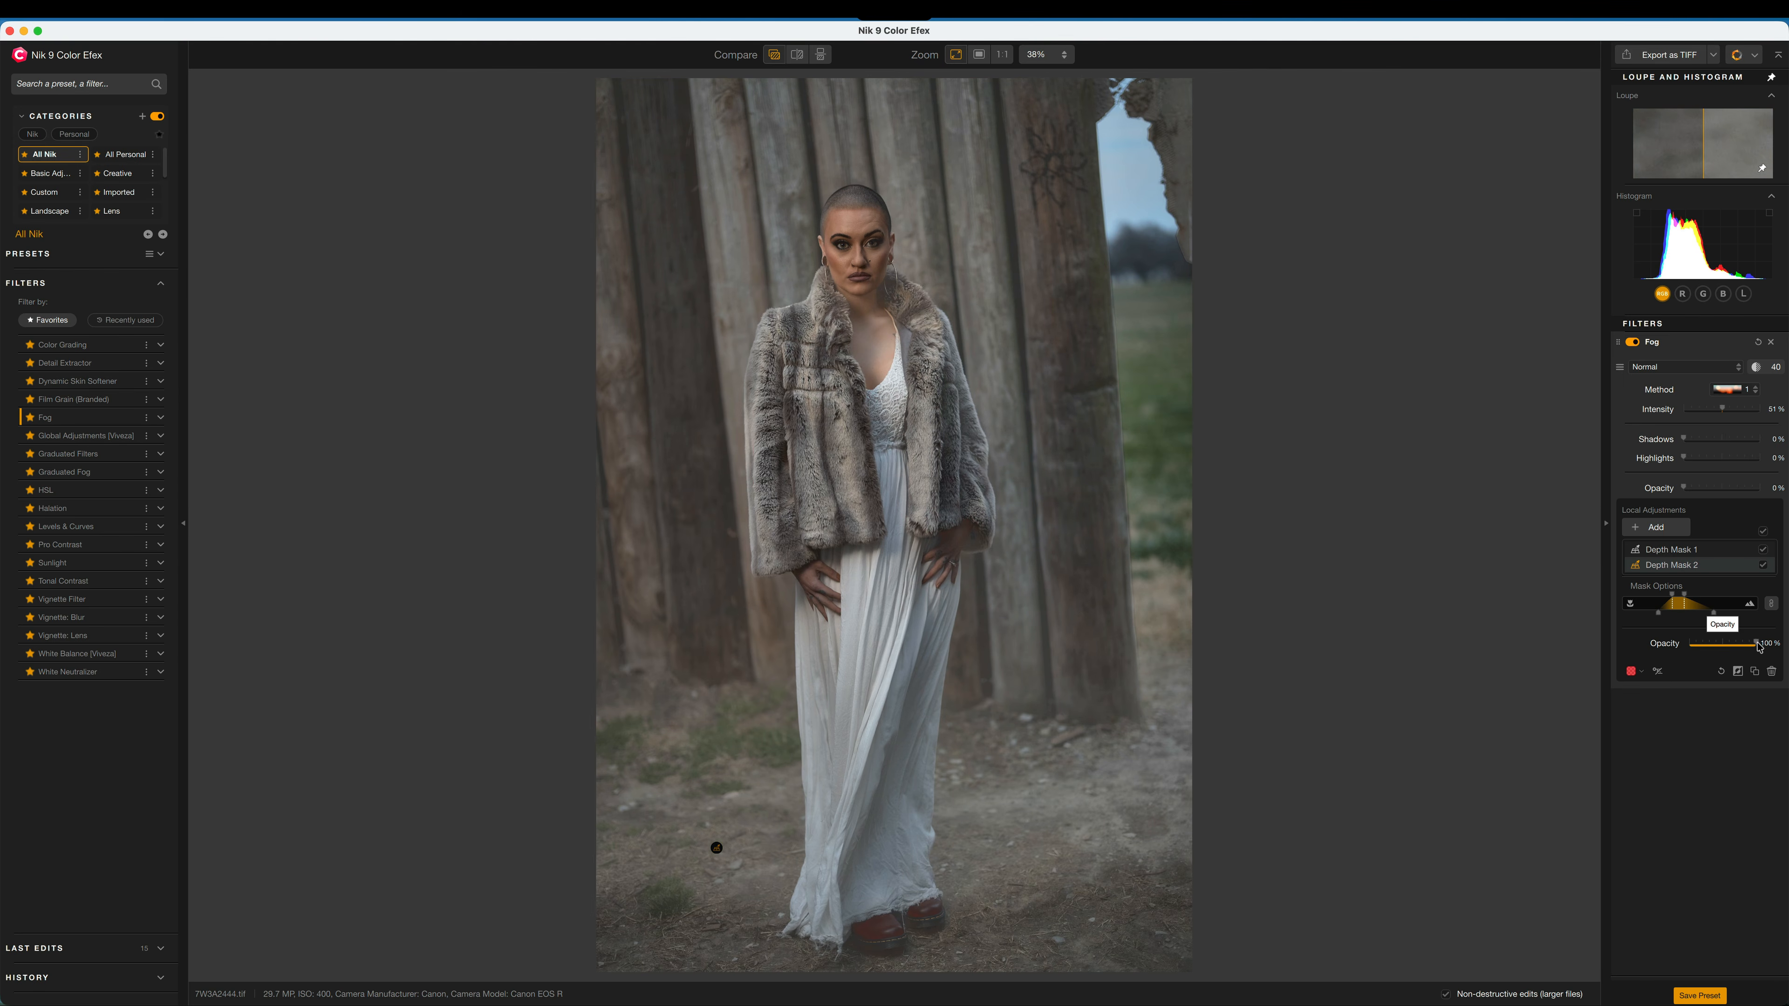
pyautogui.moveTo(1756, 647); pyautogui.dragTo(1728, 650)
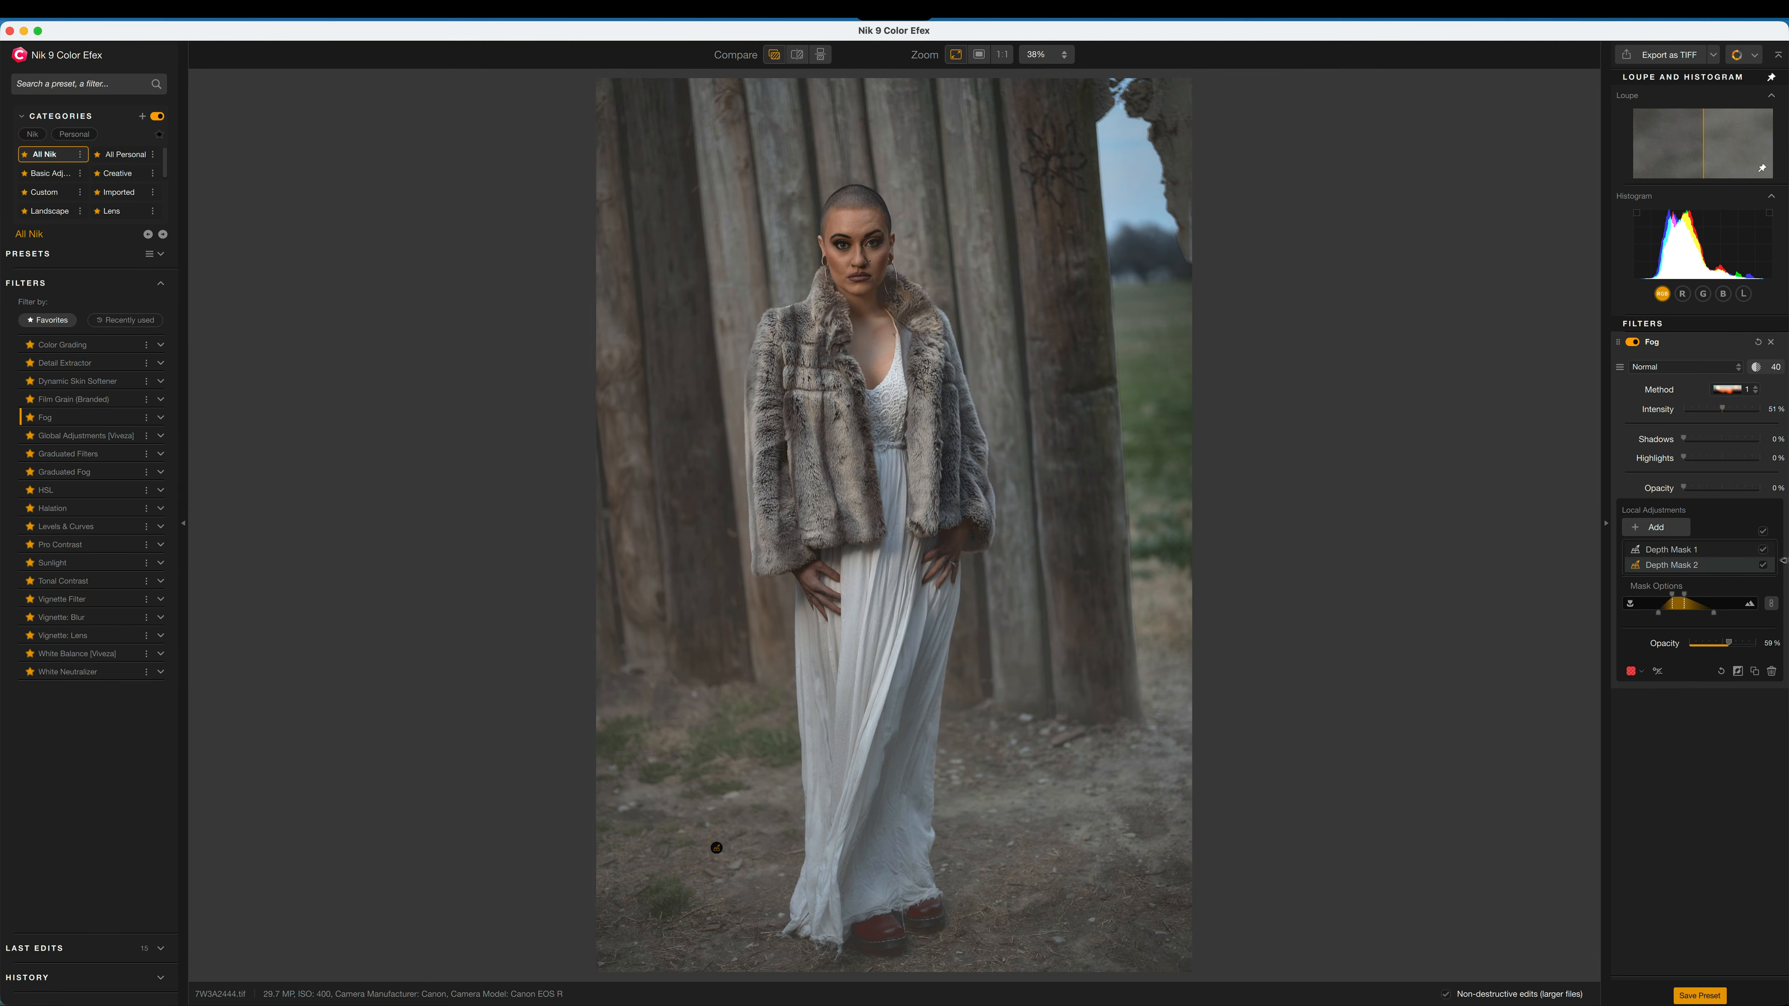
# - Compare the fog with Depth Mask 2 and then Depth Mask 1 switched off and back on
pyautogui.click(1763, 566)
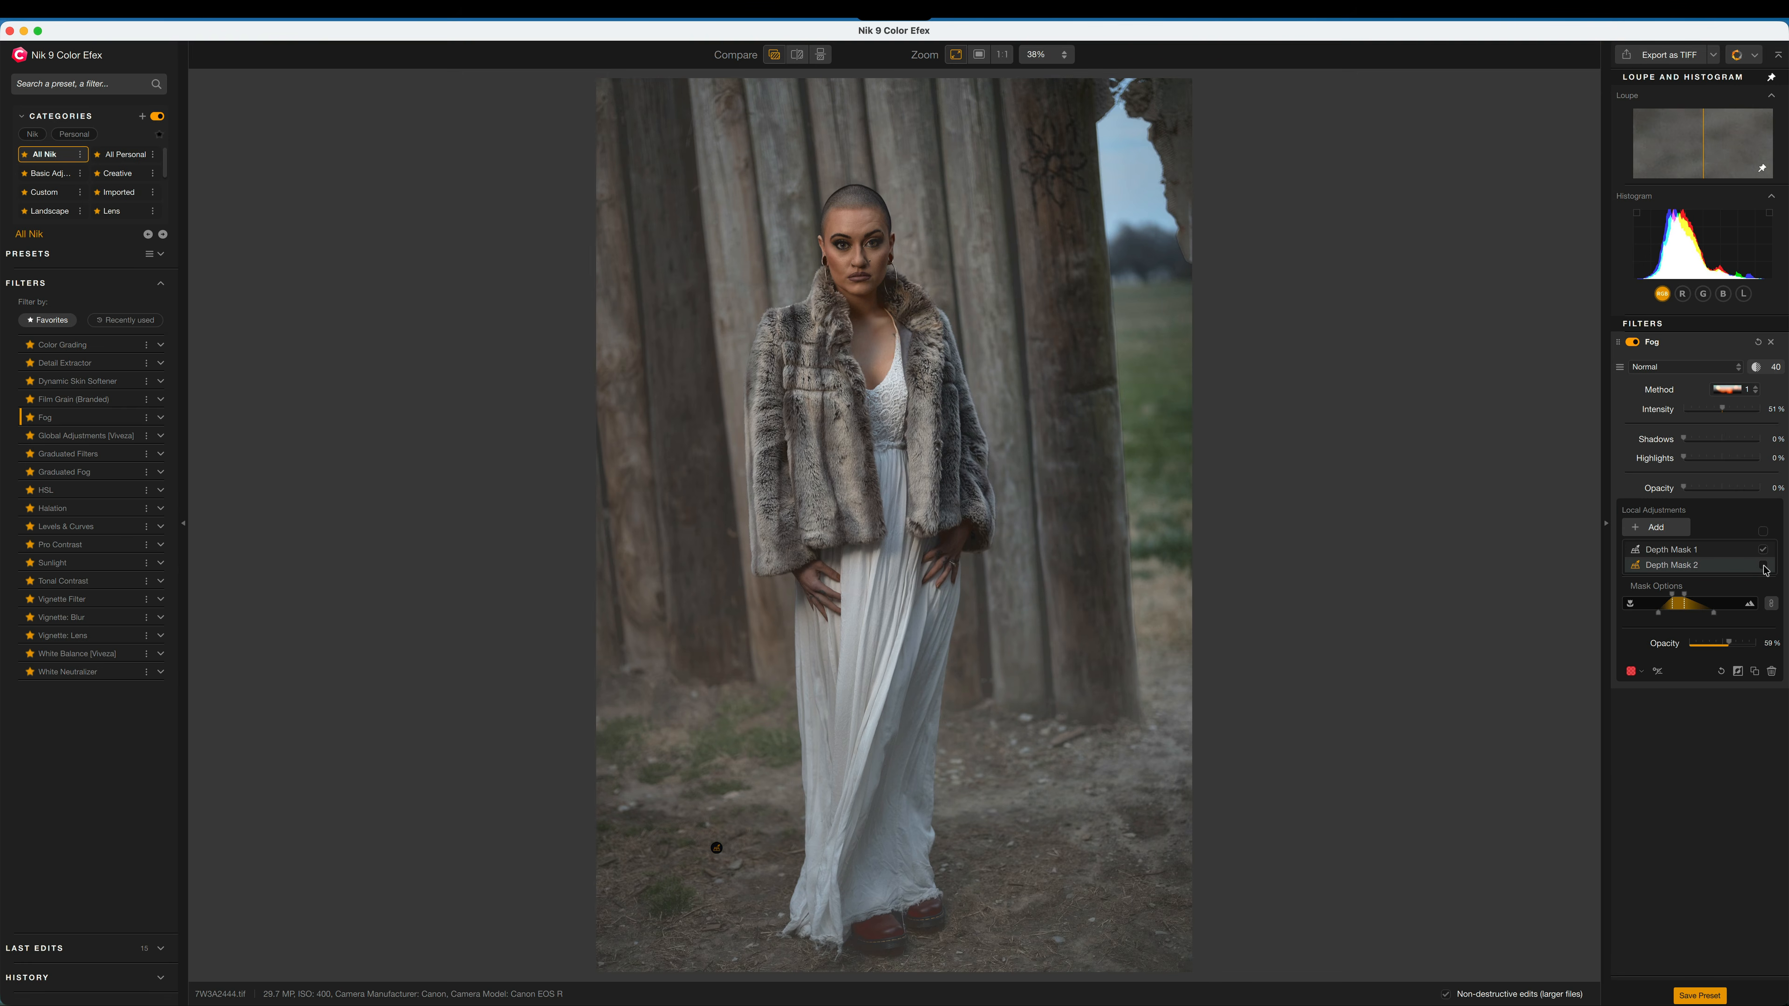
pyautogui.click(1763, 566)
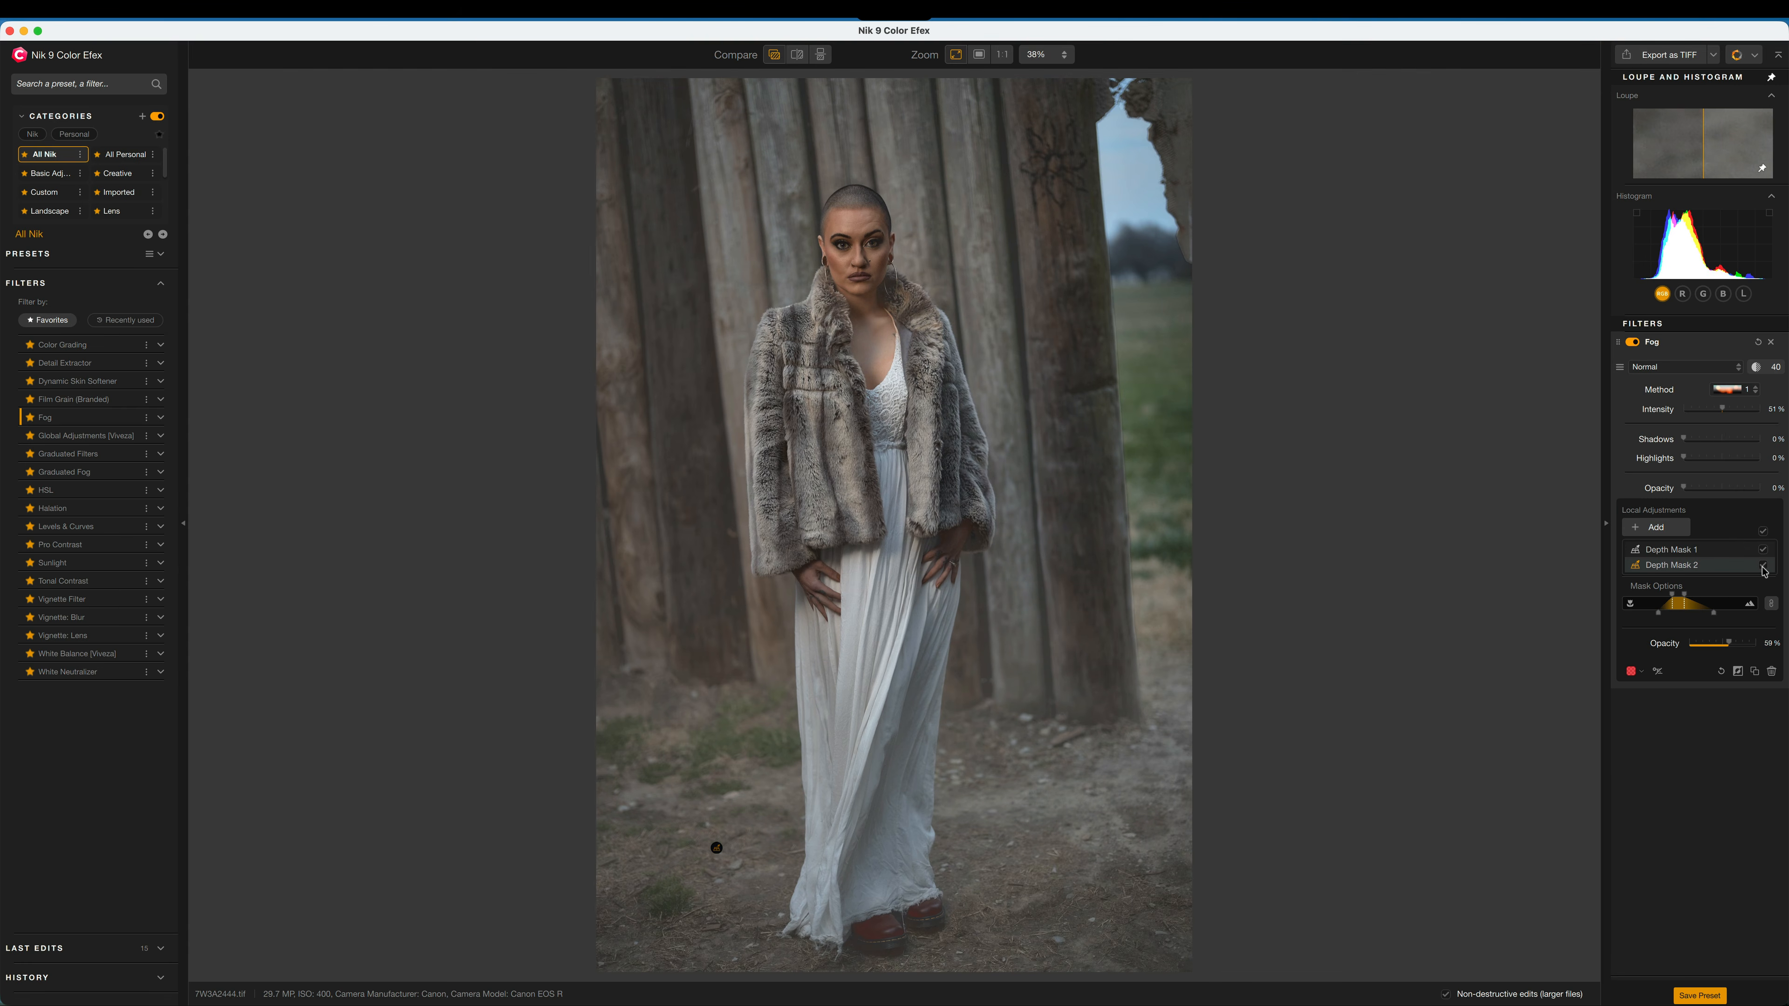
pyautogui.click(1763, 550)
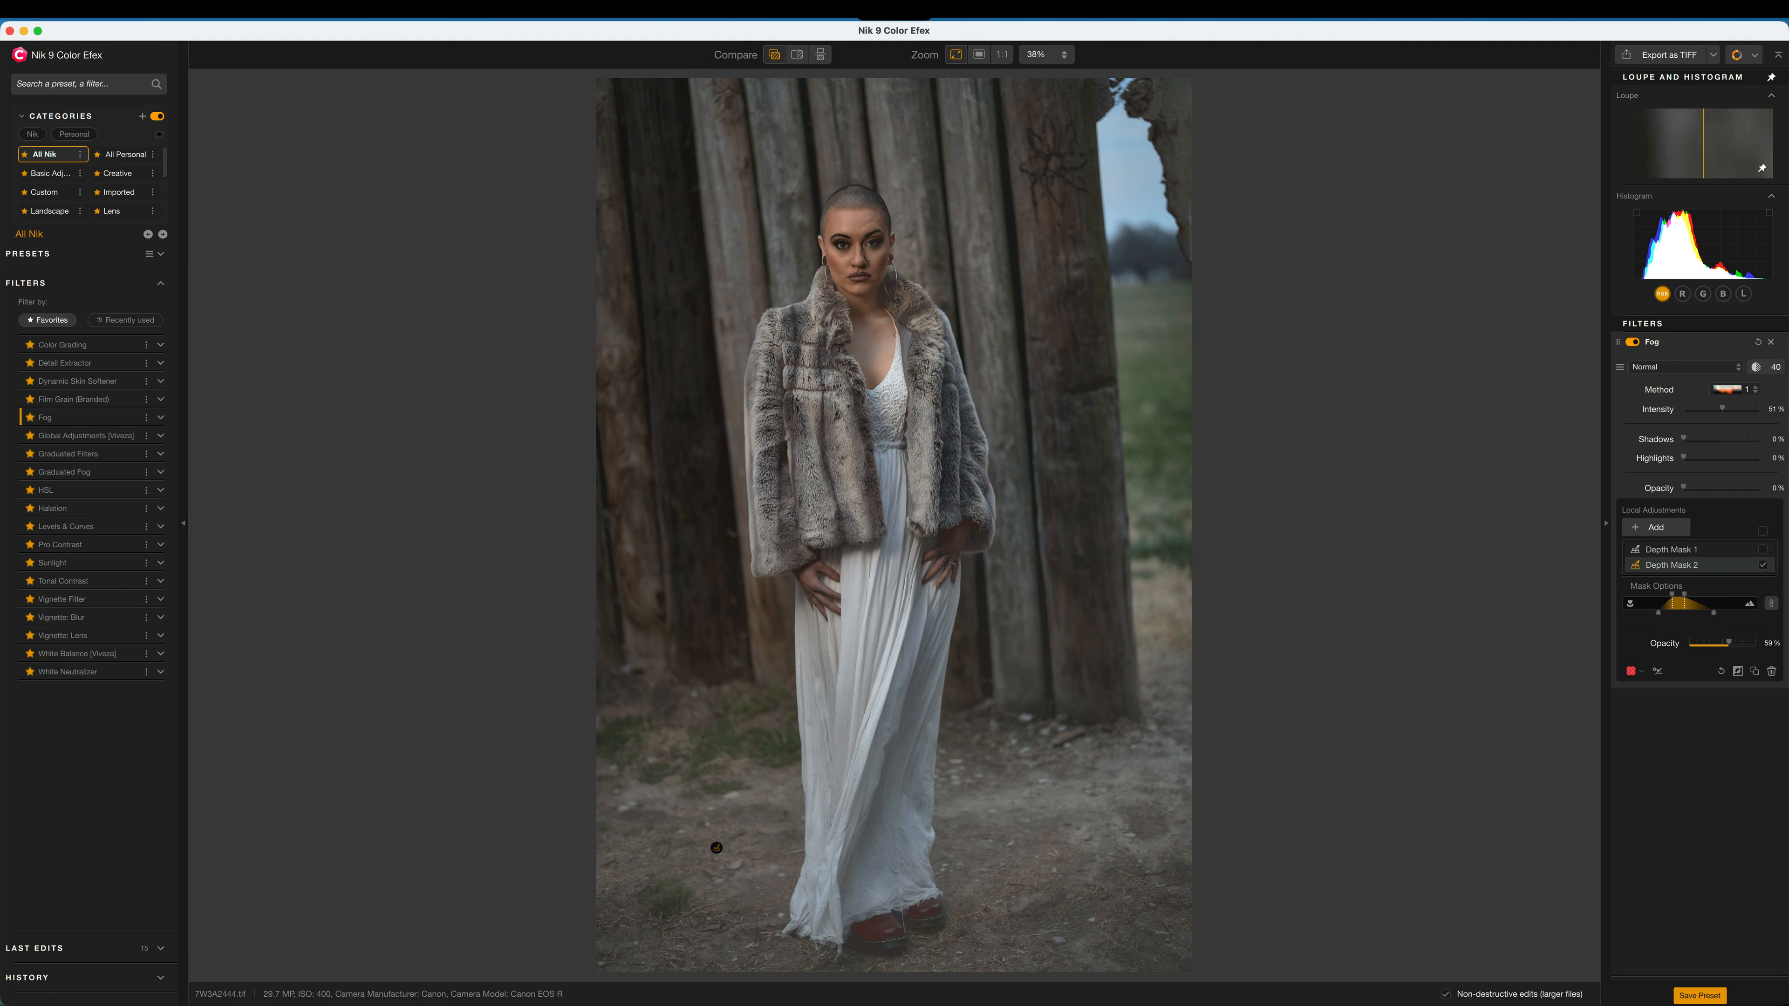
pyautogui.click(1764, 551)
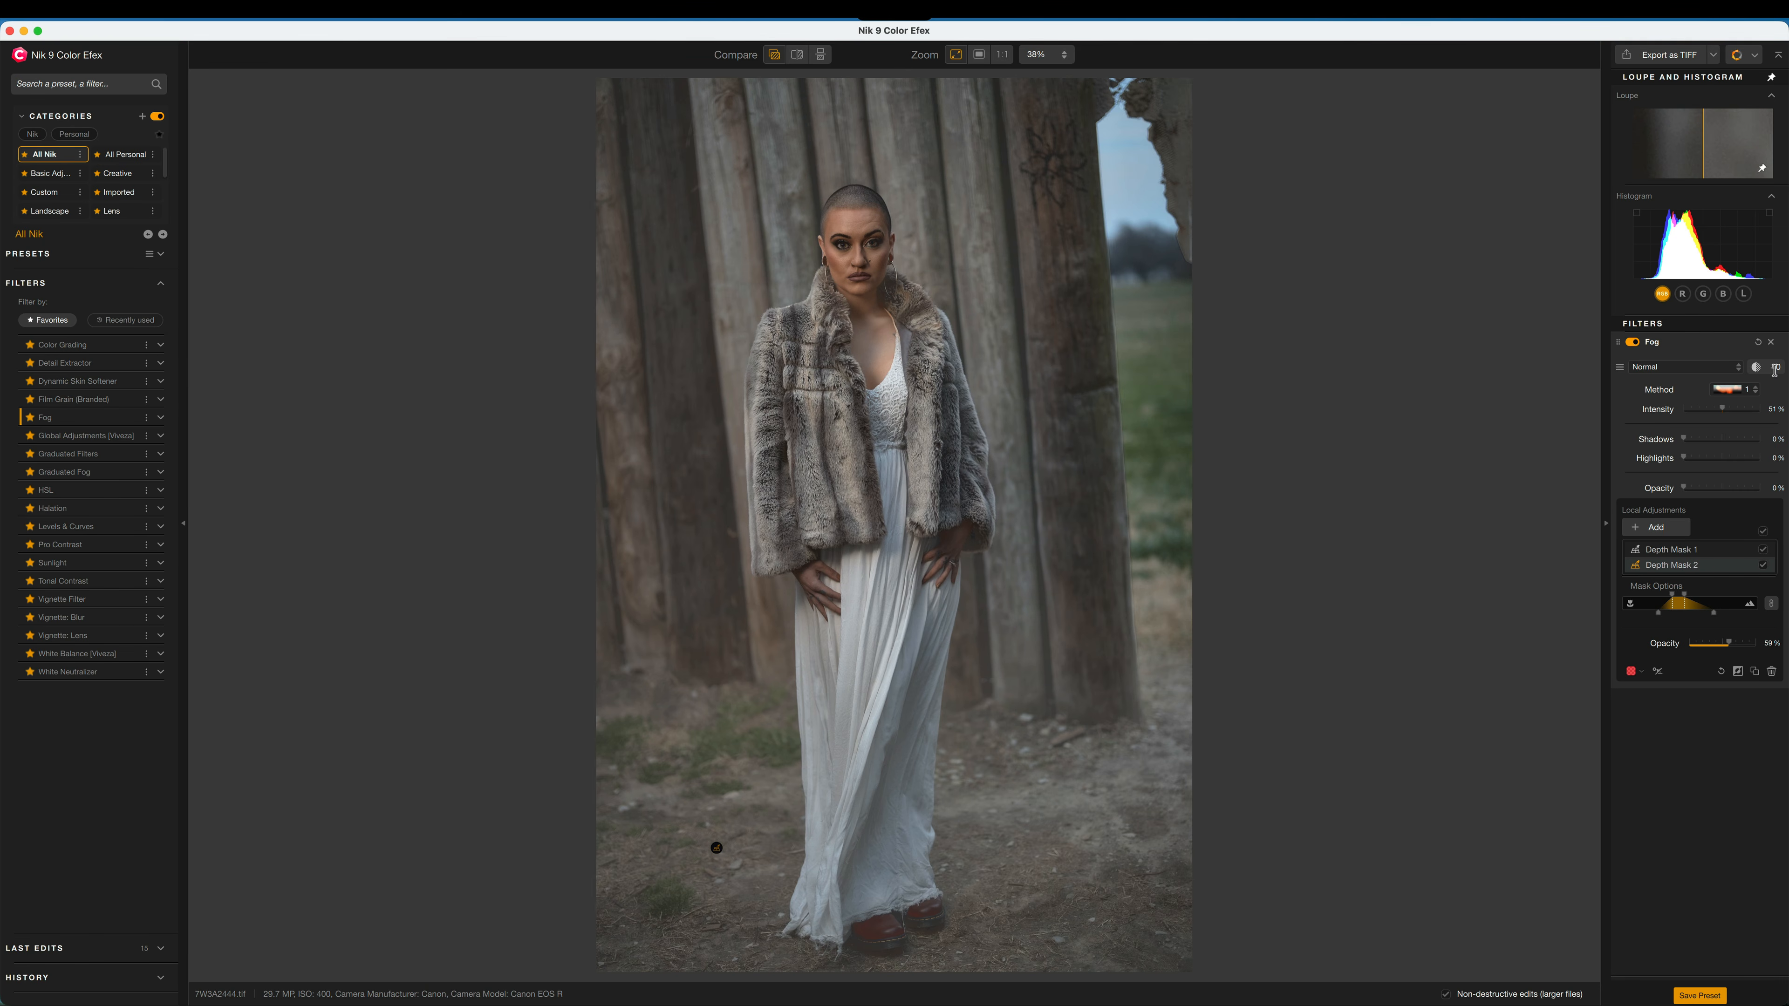
# - Remove the Fog filter from the image and add the Color Grading filter
pyautogui.click(1771, 342)
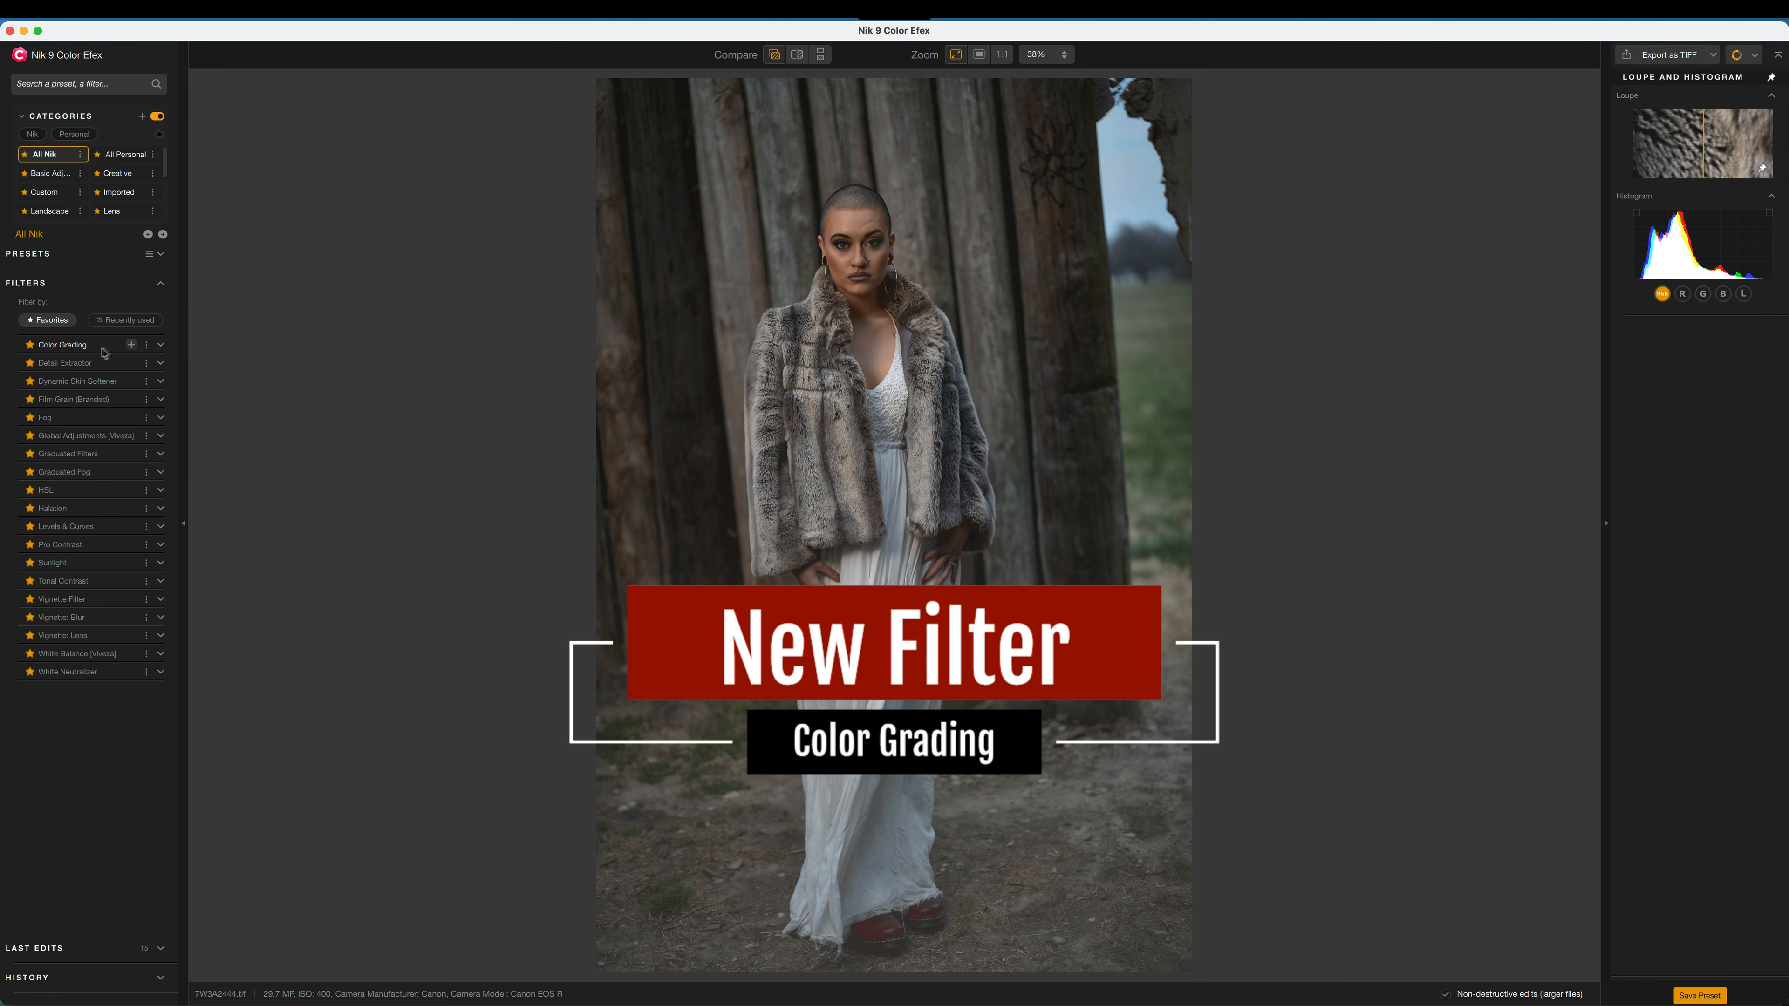
pyautogui.click(133, 345)
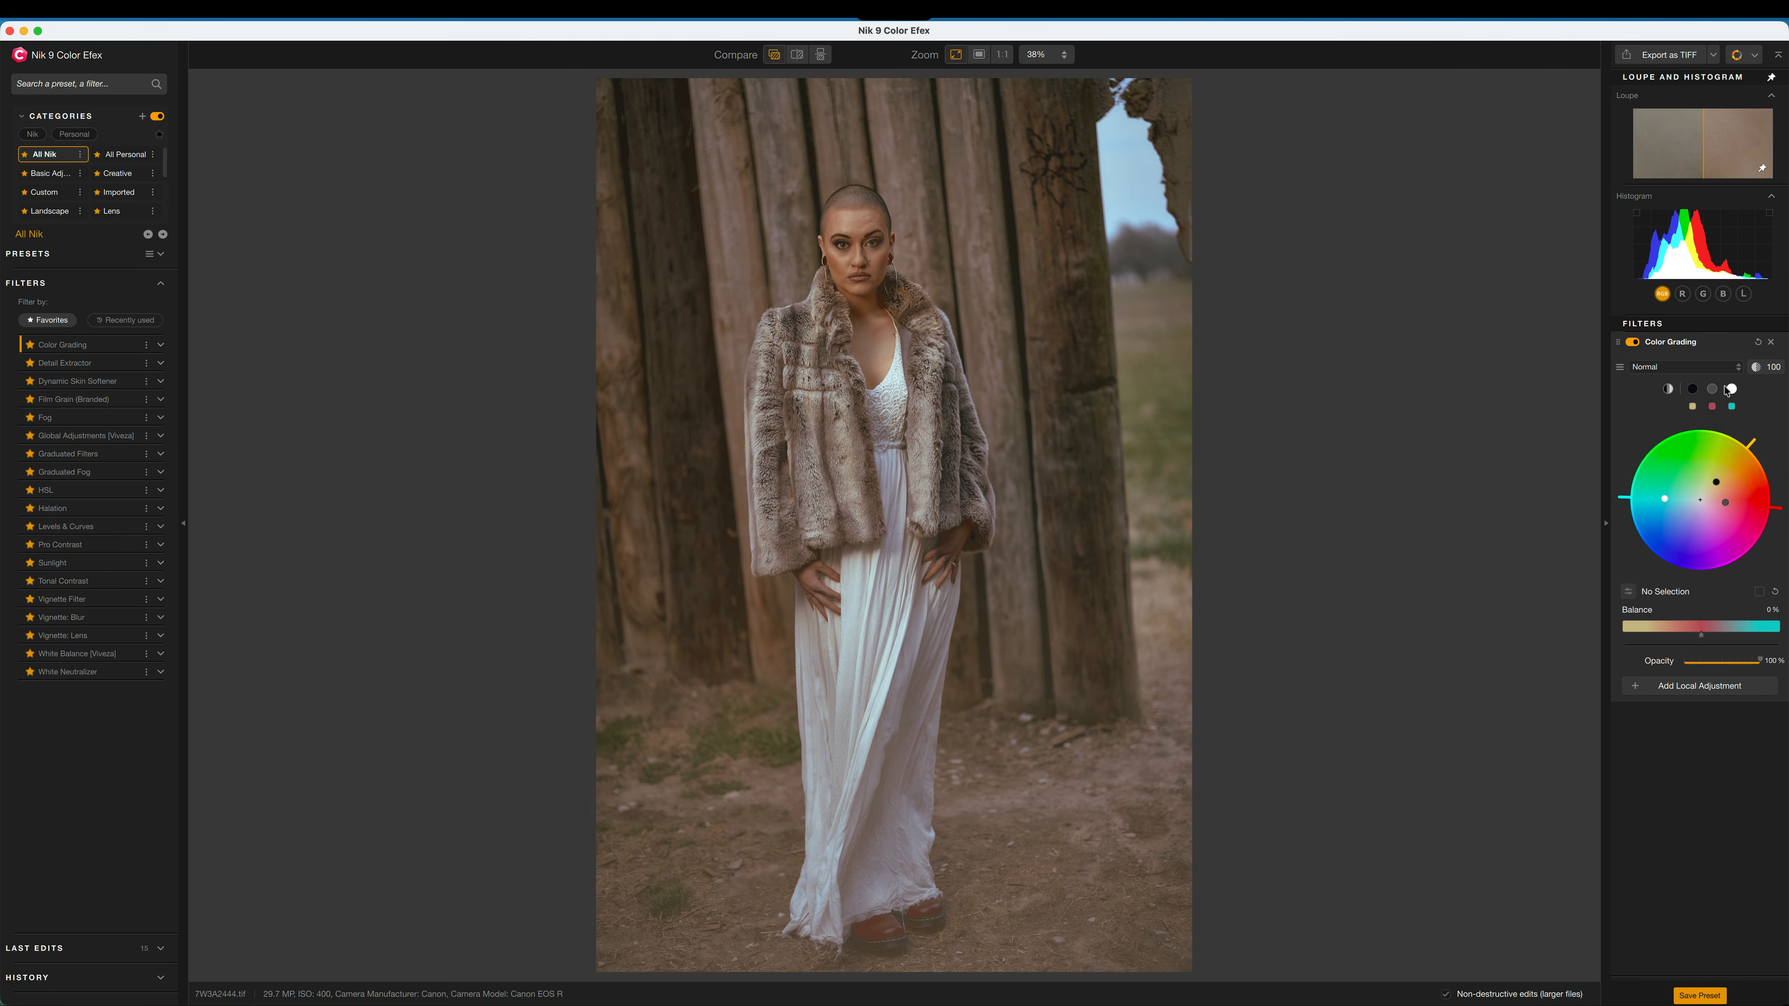
# - Apply the 04 - Cine Grade 2 (3 Way) preset to the Color Grading filter
pyautogui.click(1736, 373)
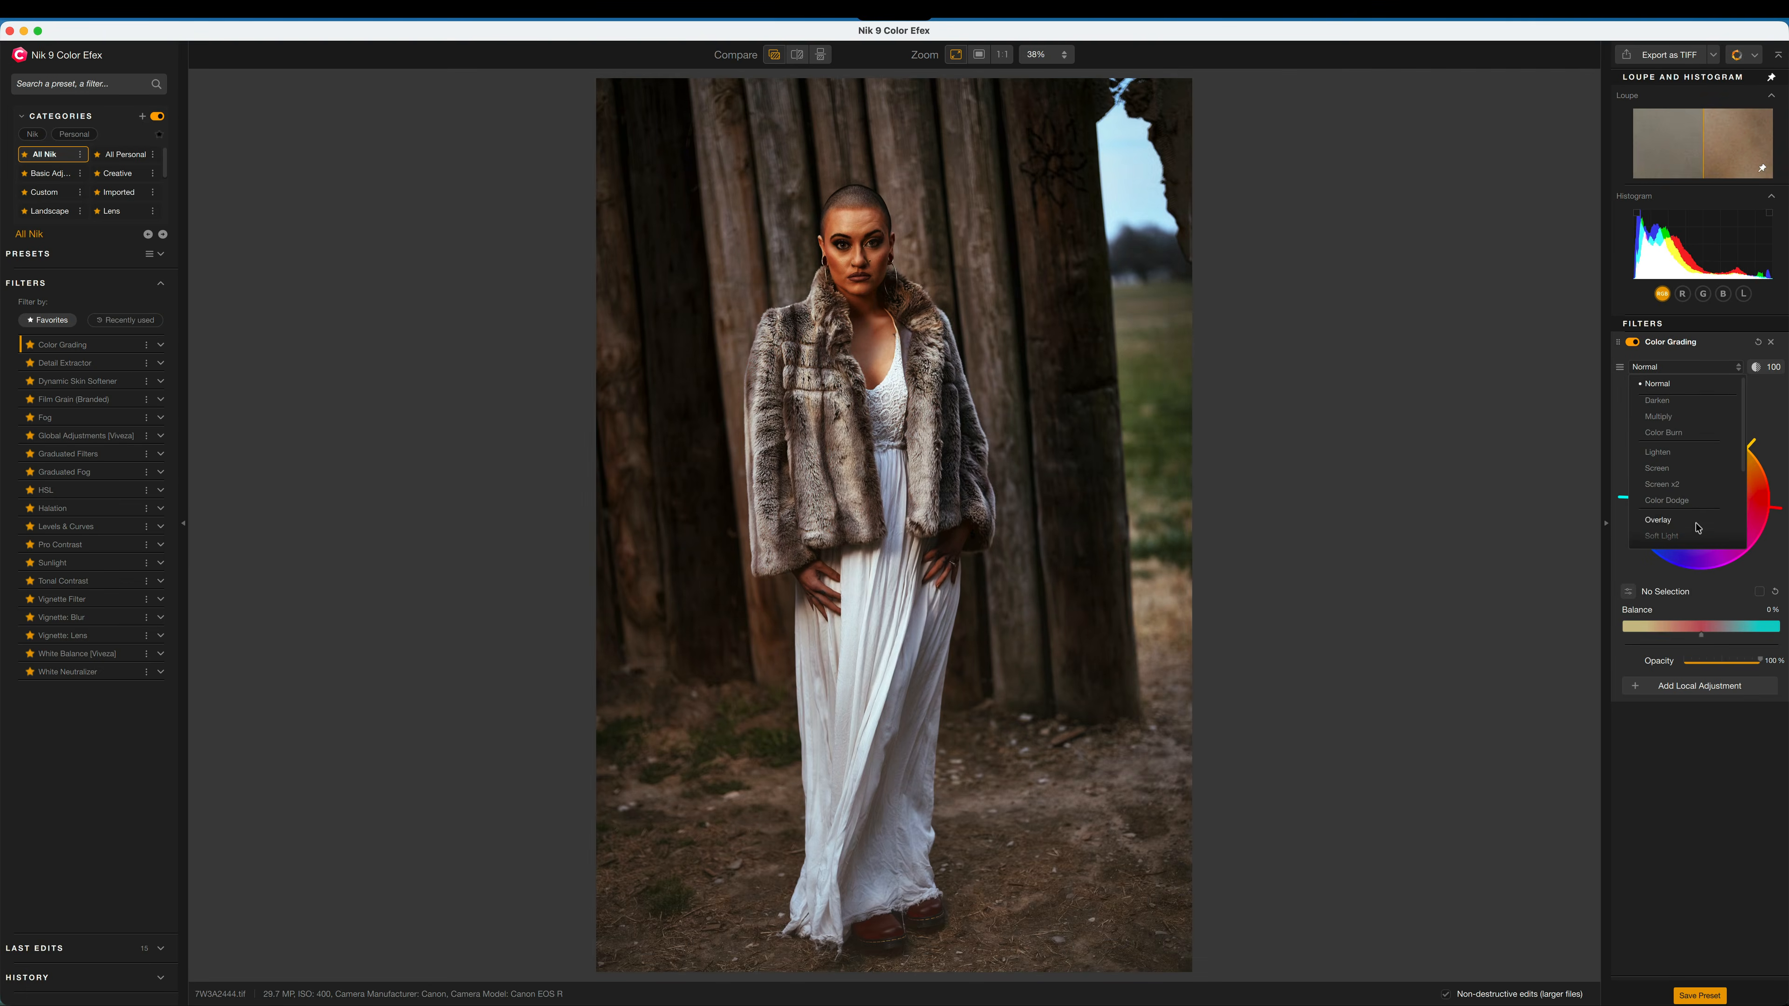
pyautogui.click(1632, 566)
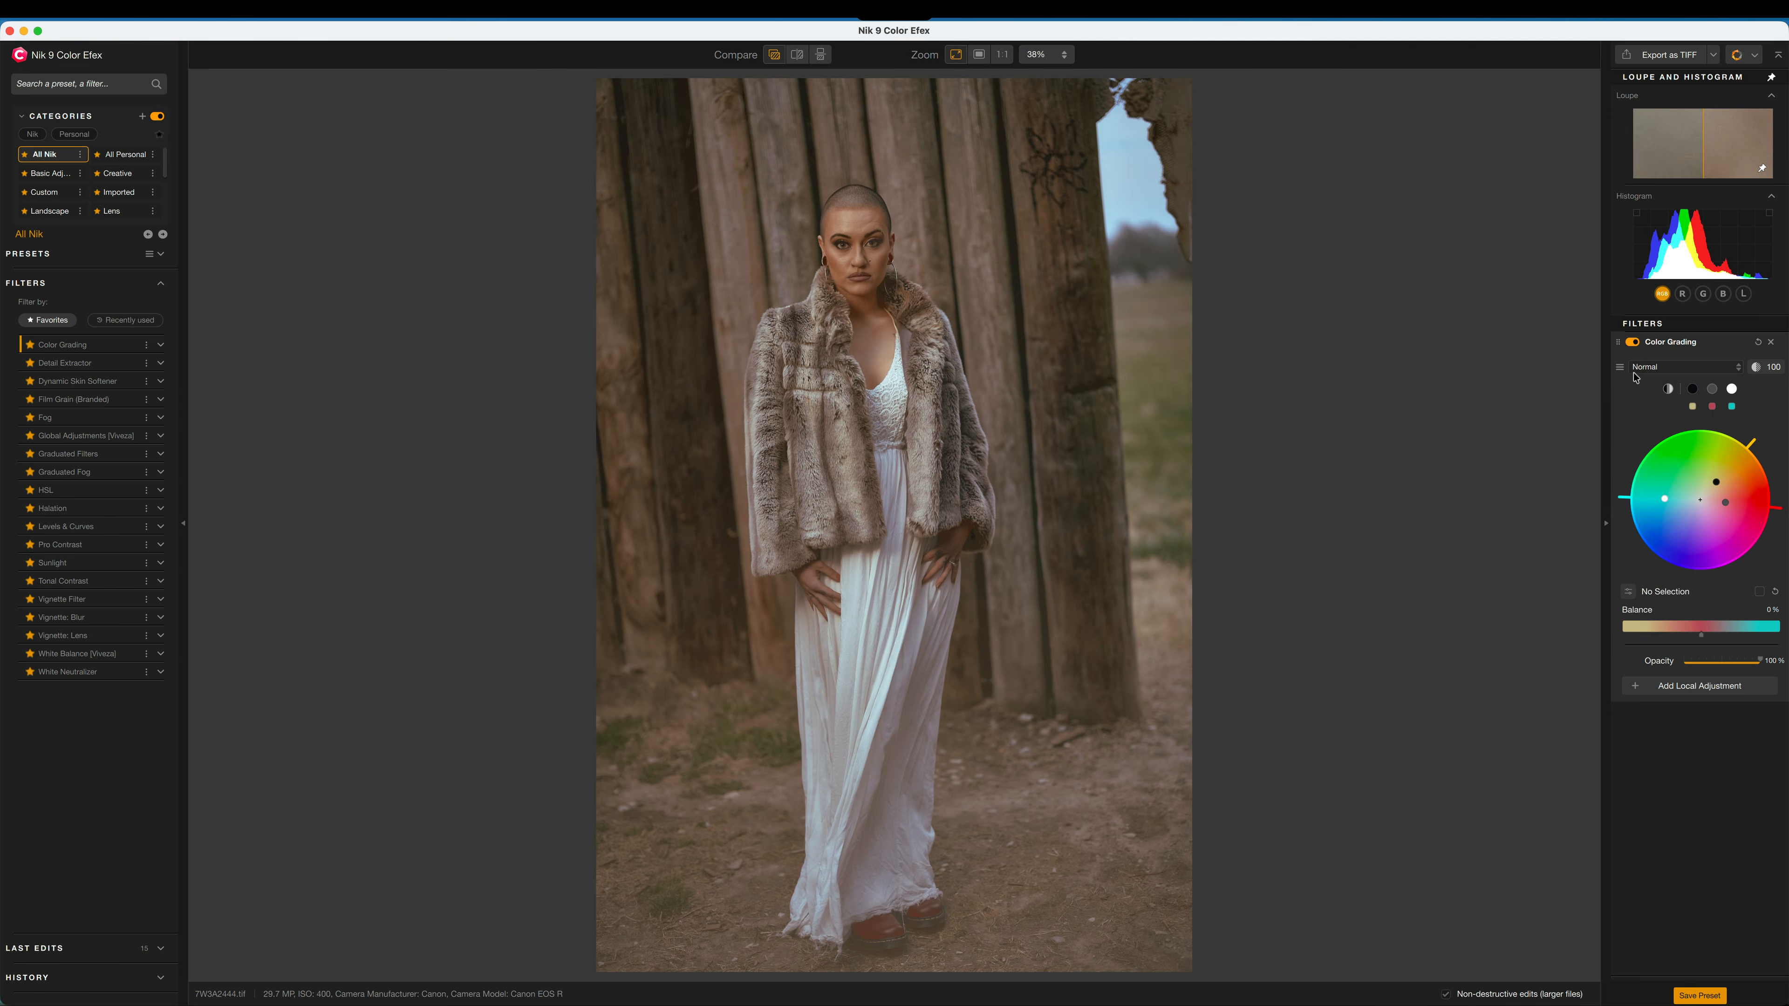
pyautogui.click(1619, 368)
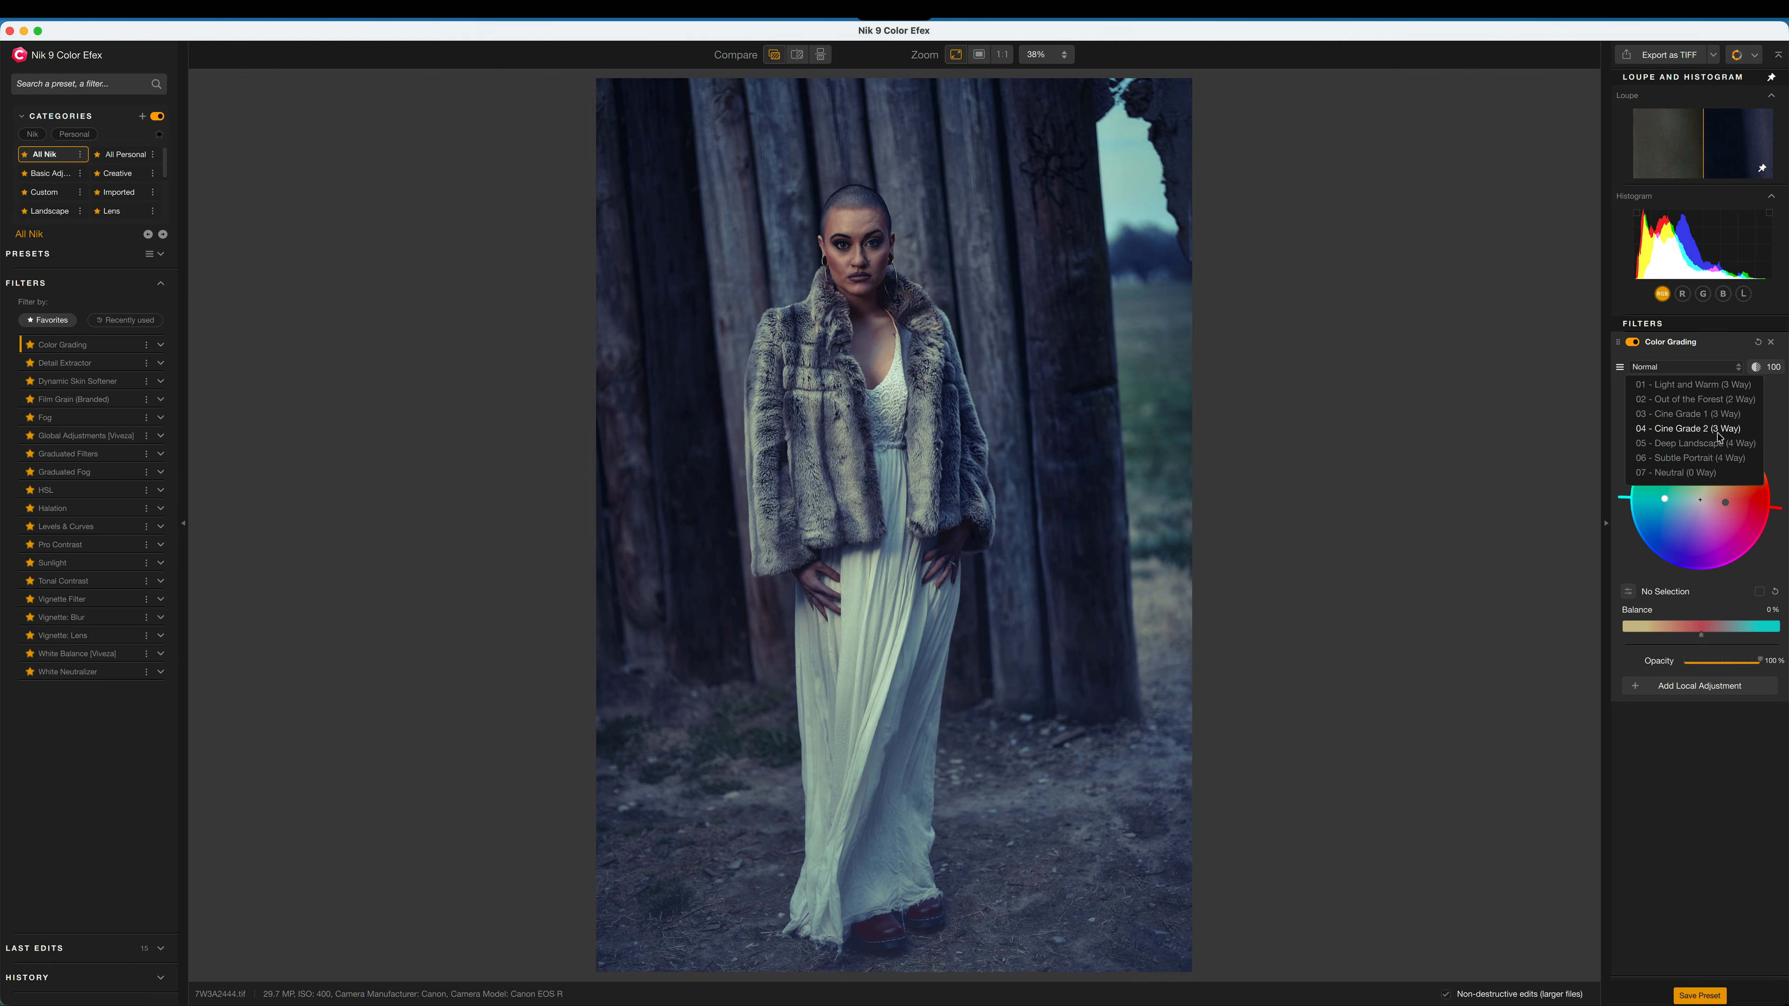
pyautogui.click(1707, 434)
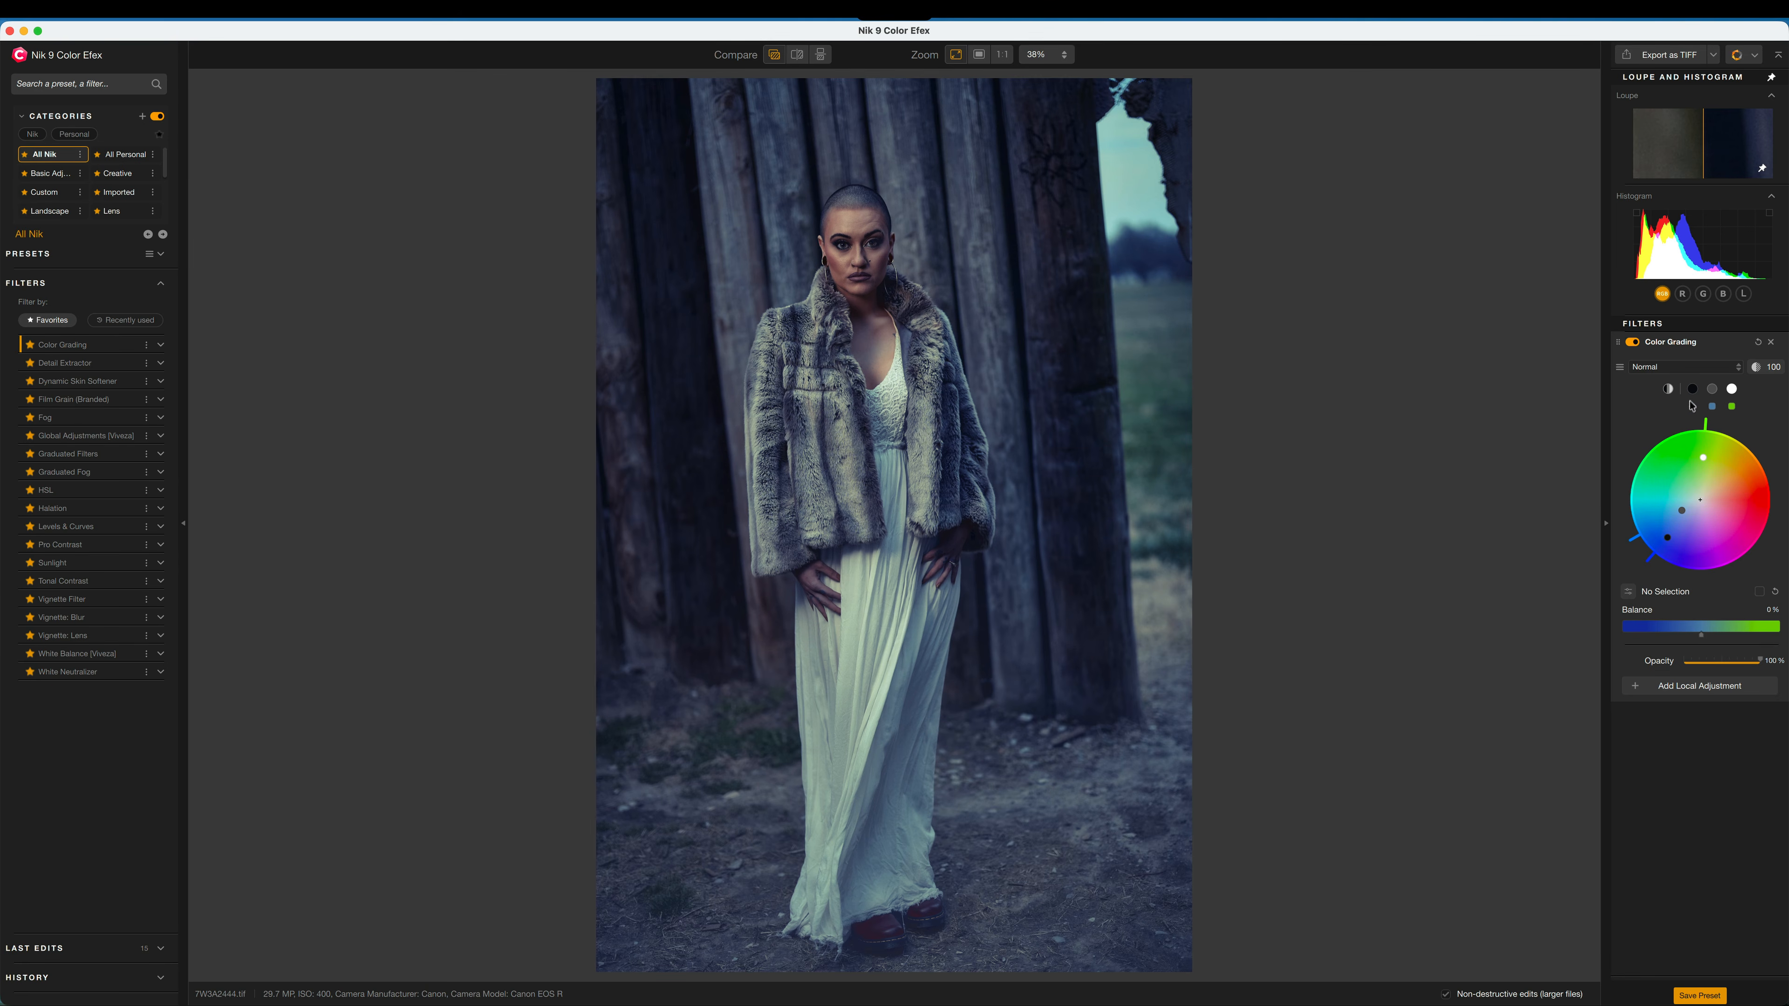
# - Shift the Global color of the grade toward magenta, to about hue 318 and saturation 33
pyautogui.click(1668, 389)
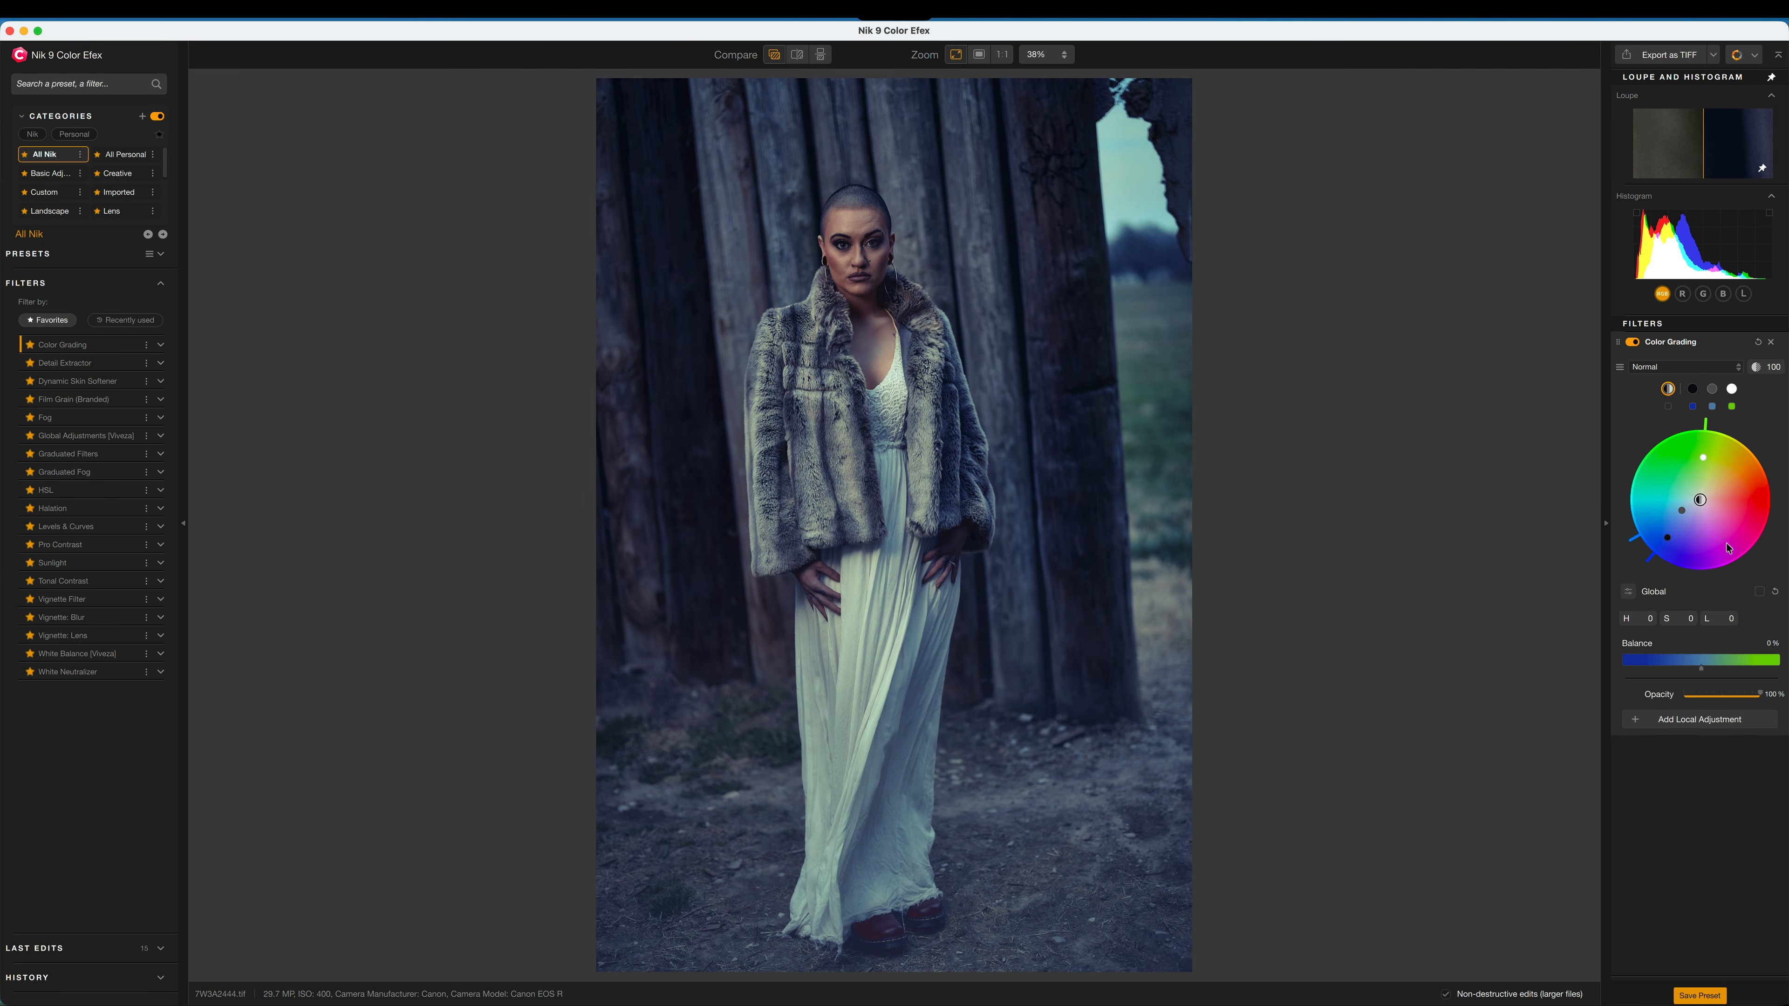
pyautogui.moveTo(1700, 500)
pyautogui.mouseDown()
pyautogui.moveTo(1656, 480)
pyautogui.moveTo(1748, 514)
pyautogui.moveTo(1727, 489)
pyautogui.moveTo(1679, 499)
pyautogui.moveTo(1731, 505)
pyautogui.moveTo(1703, 521)
pyautogui.moveTo(1694, 487)
pyautogui.moveTo(1676, 499)
pyautogui.moveTo(1693, 479)
pyautogui.moveTo(1718, 517)
pyautogui.mouseUp()
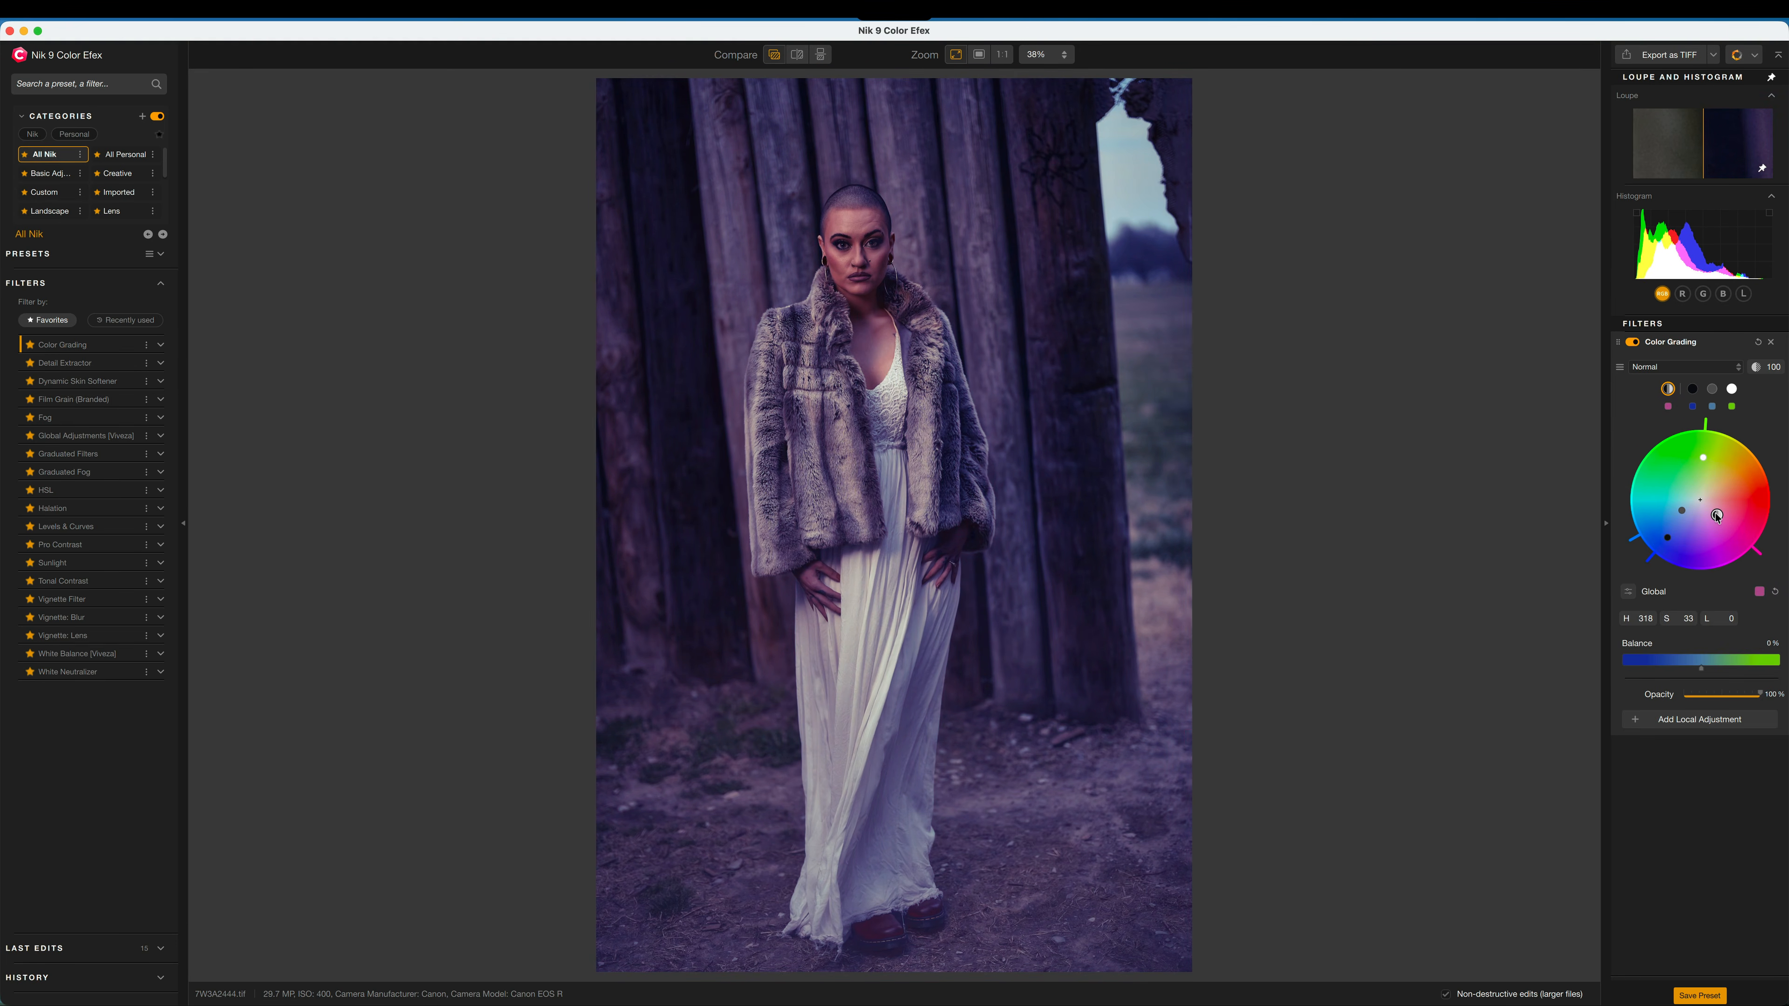
# - Reset the grade's Global color and shift the Highlights to a golden tone at hue 43, saturation 63
pyautogui.doubleClick(1717, 516)
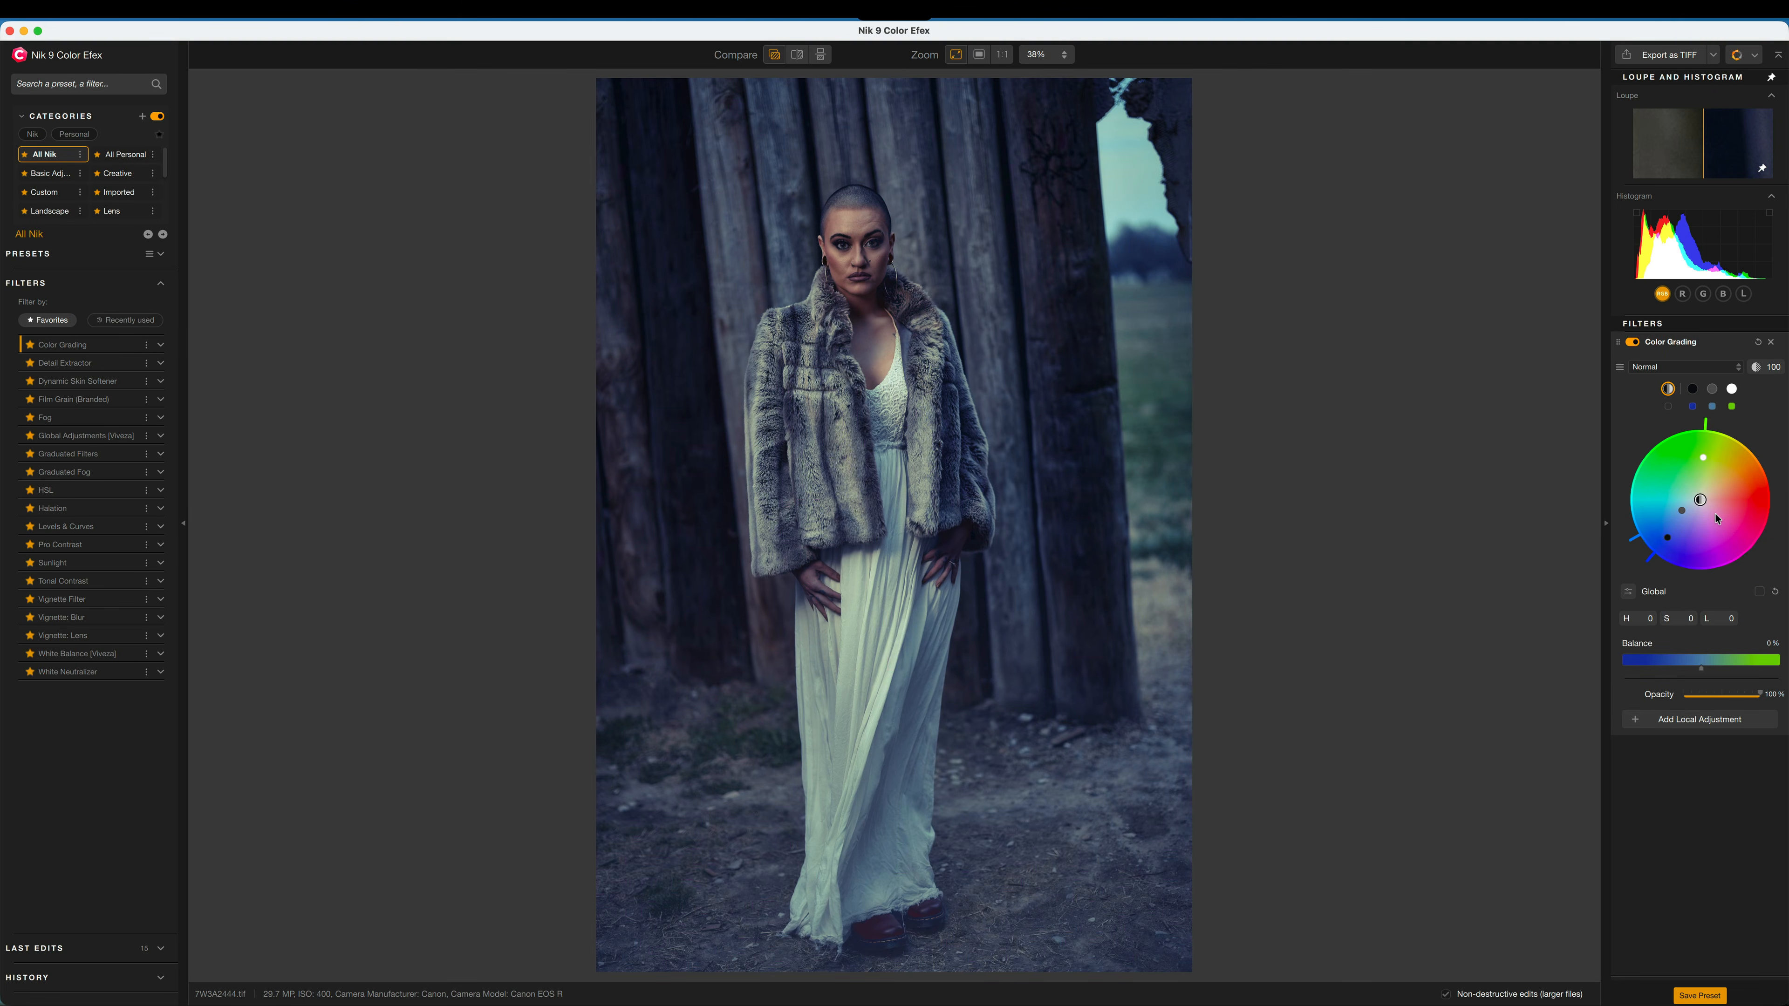
pyautogui.click(1732, 390)
pyautogui.moveTo(1702, 459); pyautogui.dragTo(1706, 456)
pyautogui.moveTo(1728, 433); pyautogui.dragTo(1748, 449)
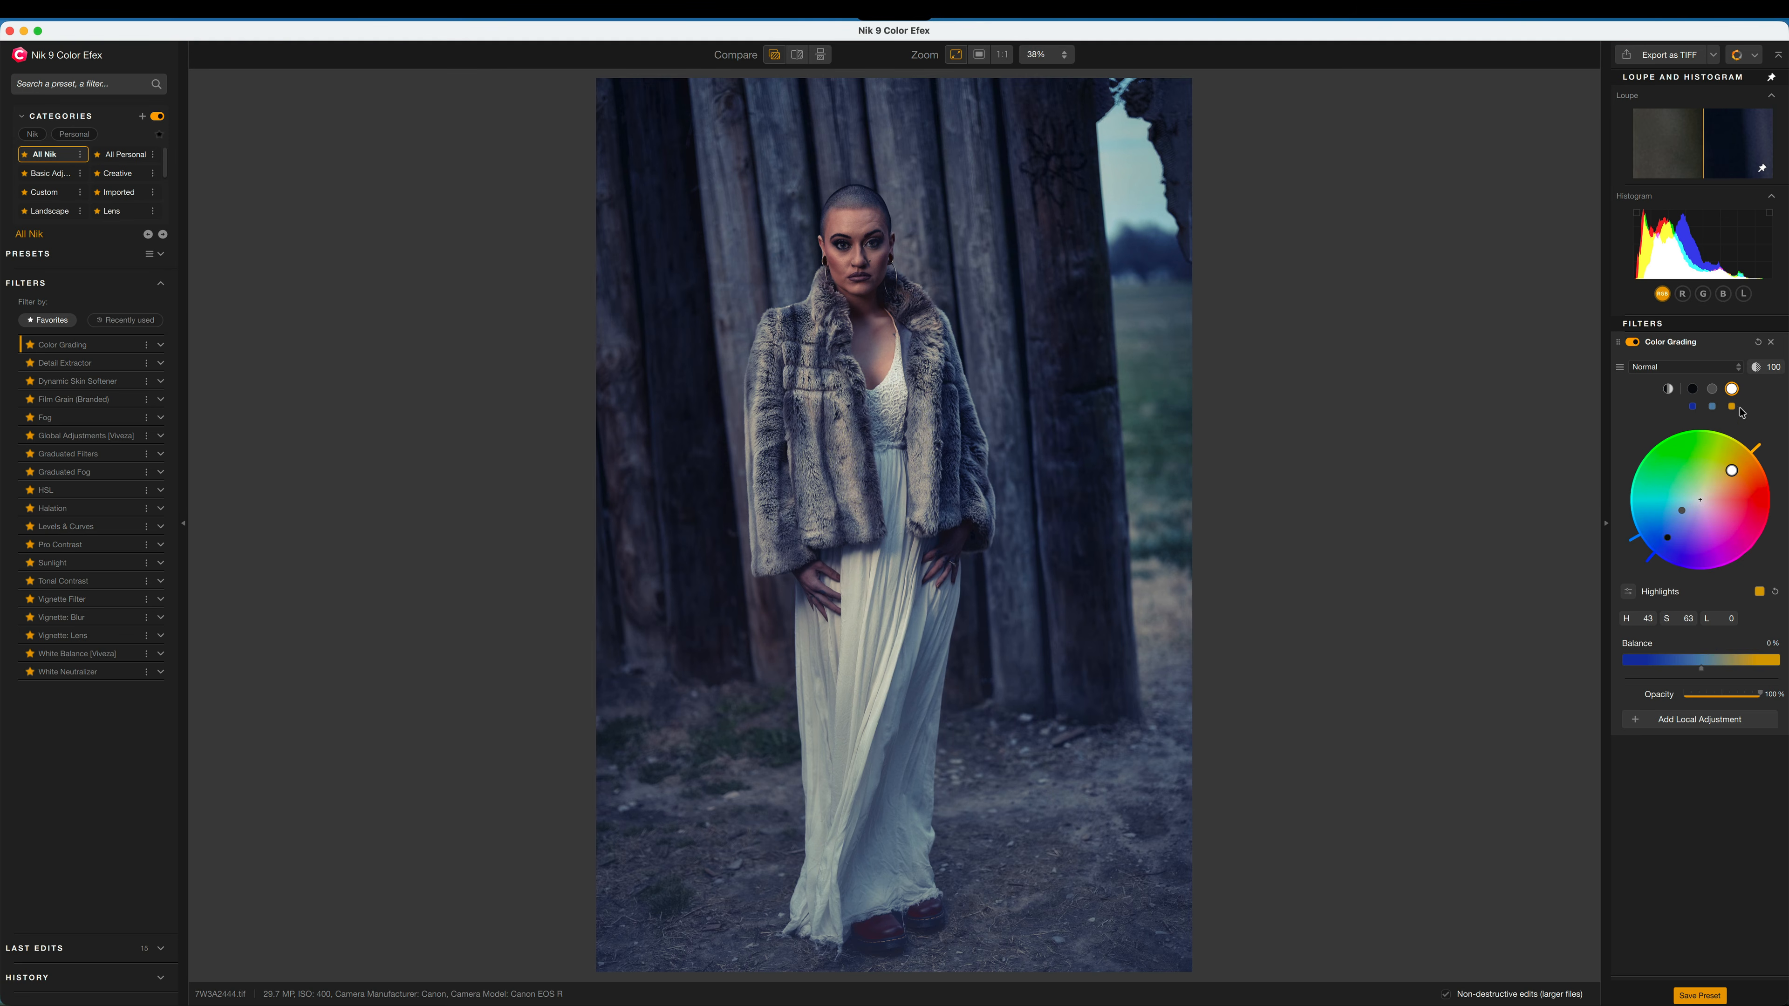
# - Shift the Shadows to blue at hue 238, saturation 73, and the Midtones to teal at hue 189, saturation 40
pyautogui.click(1695, 390)
pyautogui.moveTo(1654, 564); pyautogui.dragTo(1658, 572)
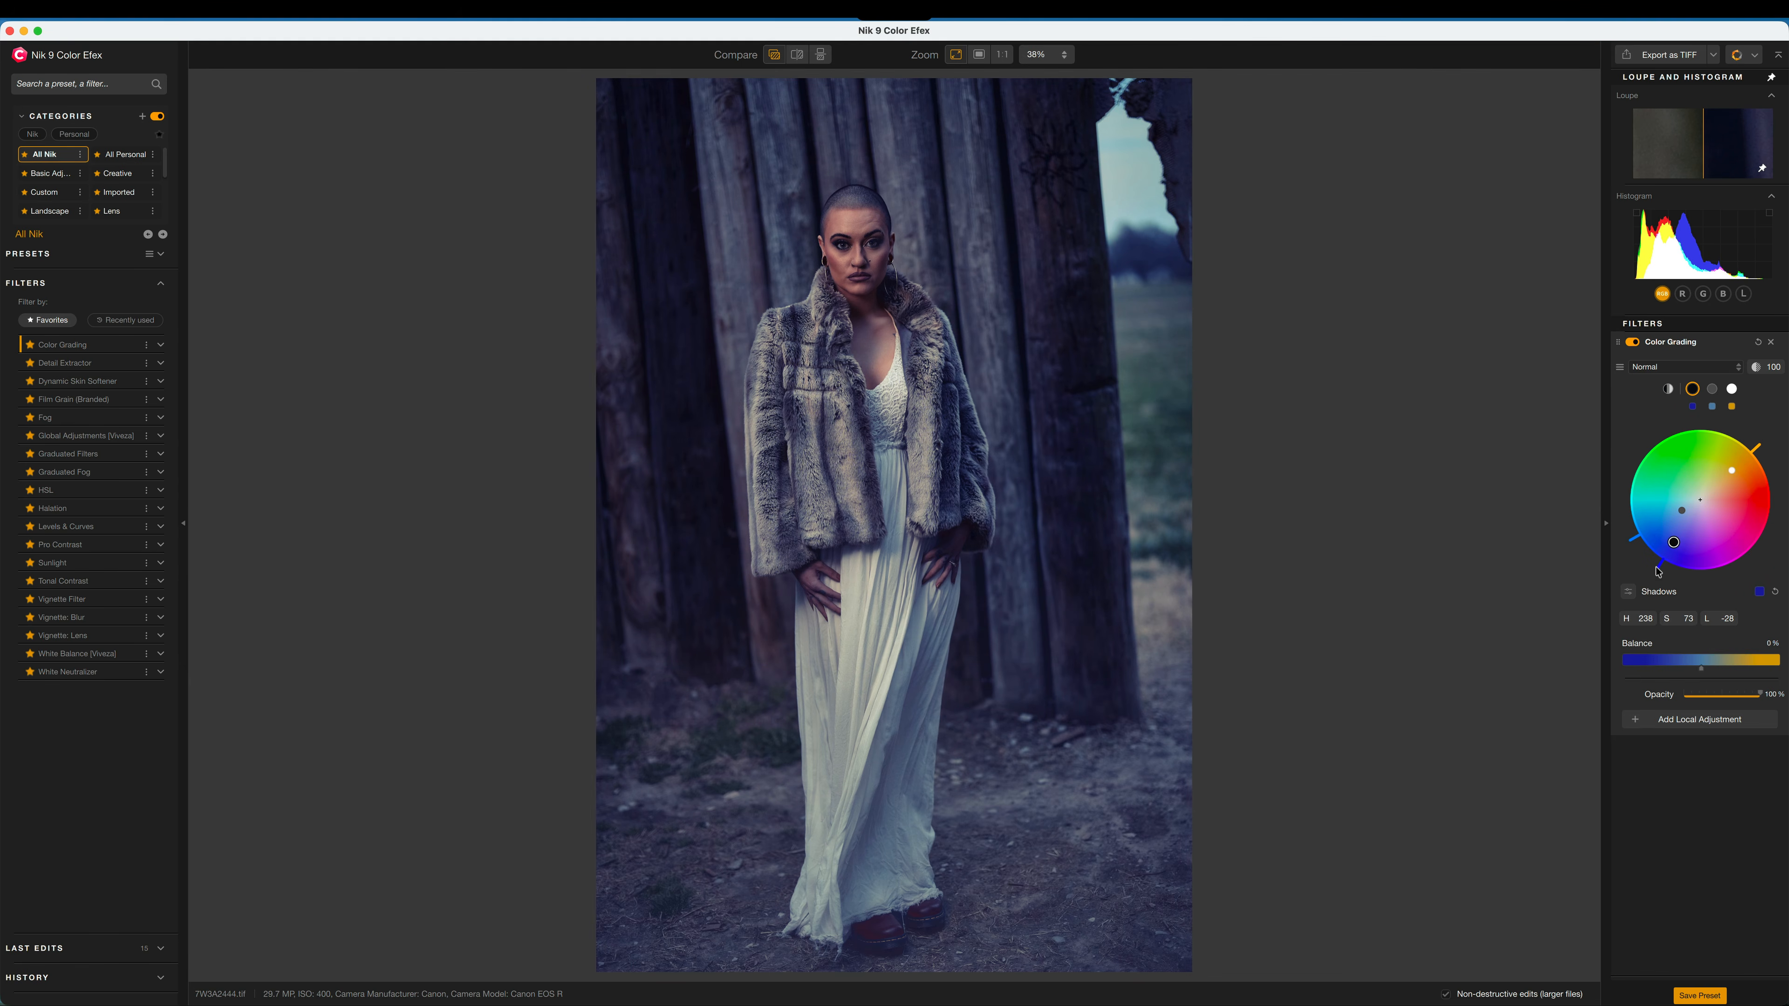
pyautogui.click(1714, 390)
pyautogui.moveTo(1683, 515); pyautogui.dragTo(1674, 505)
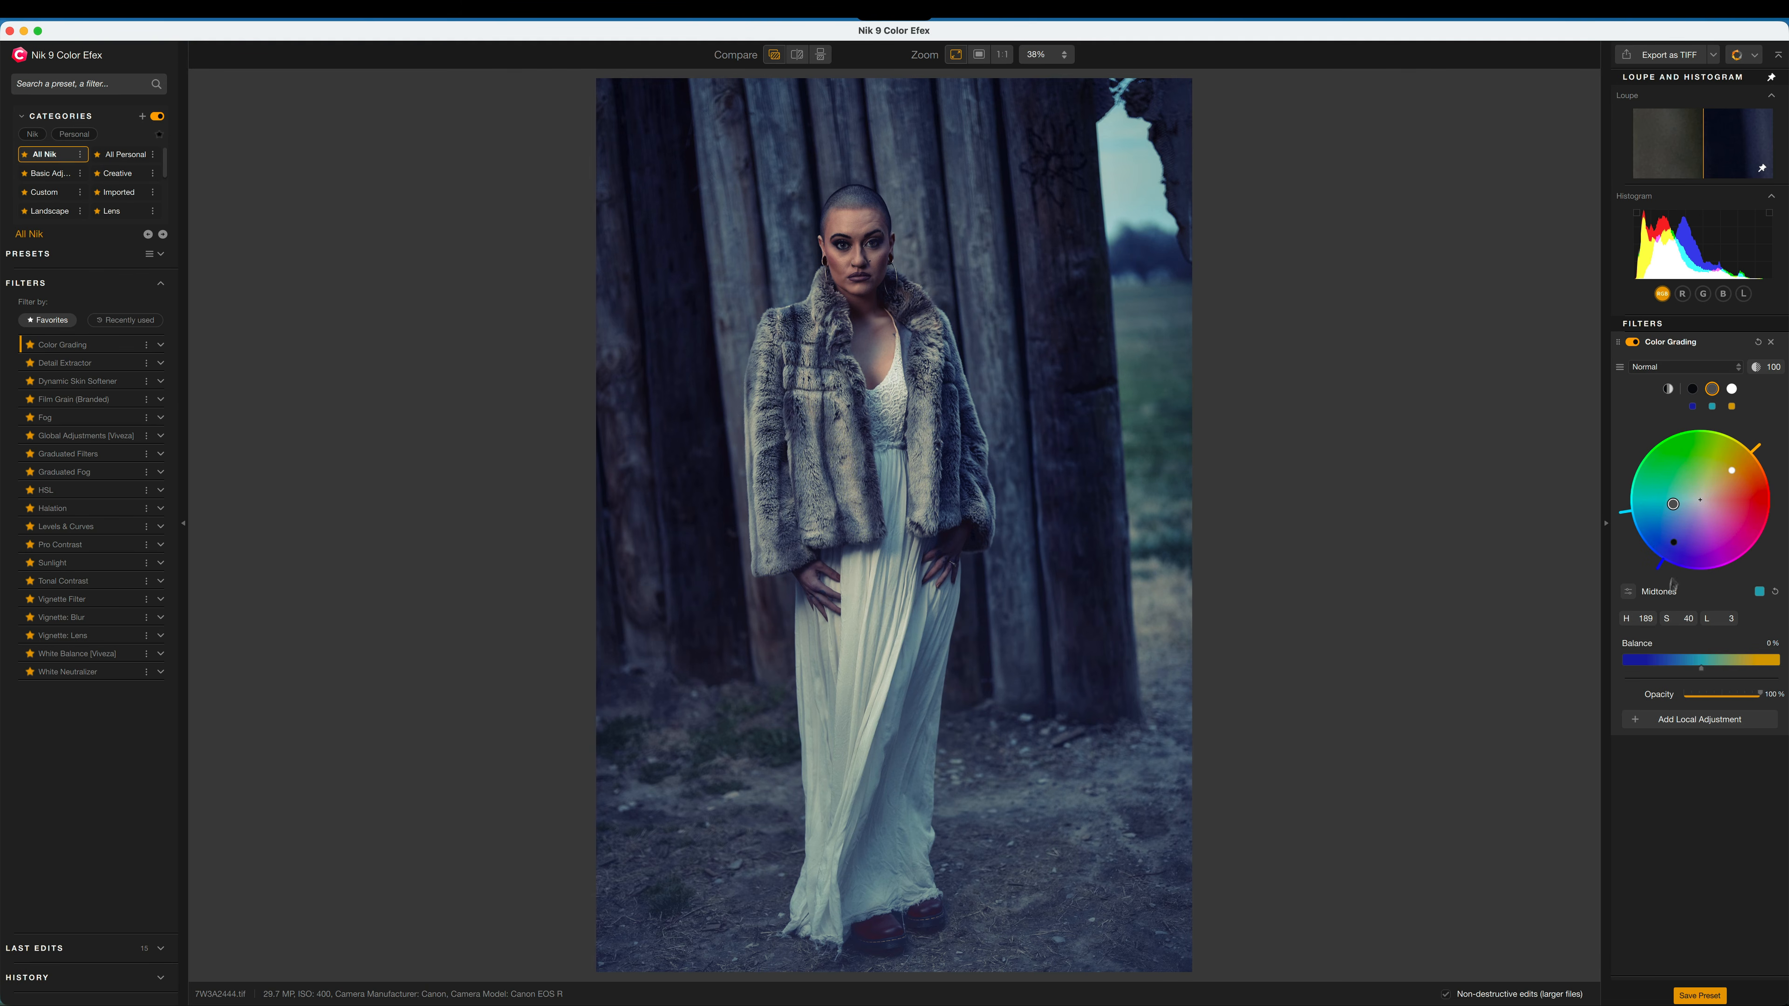
pyautogui.click(1673, 542)
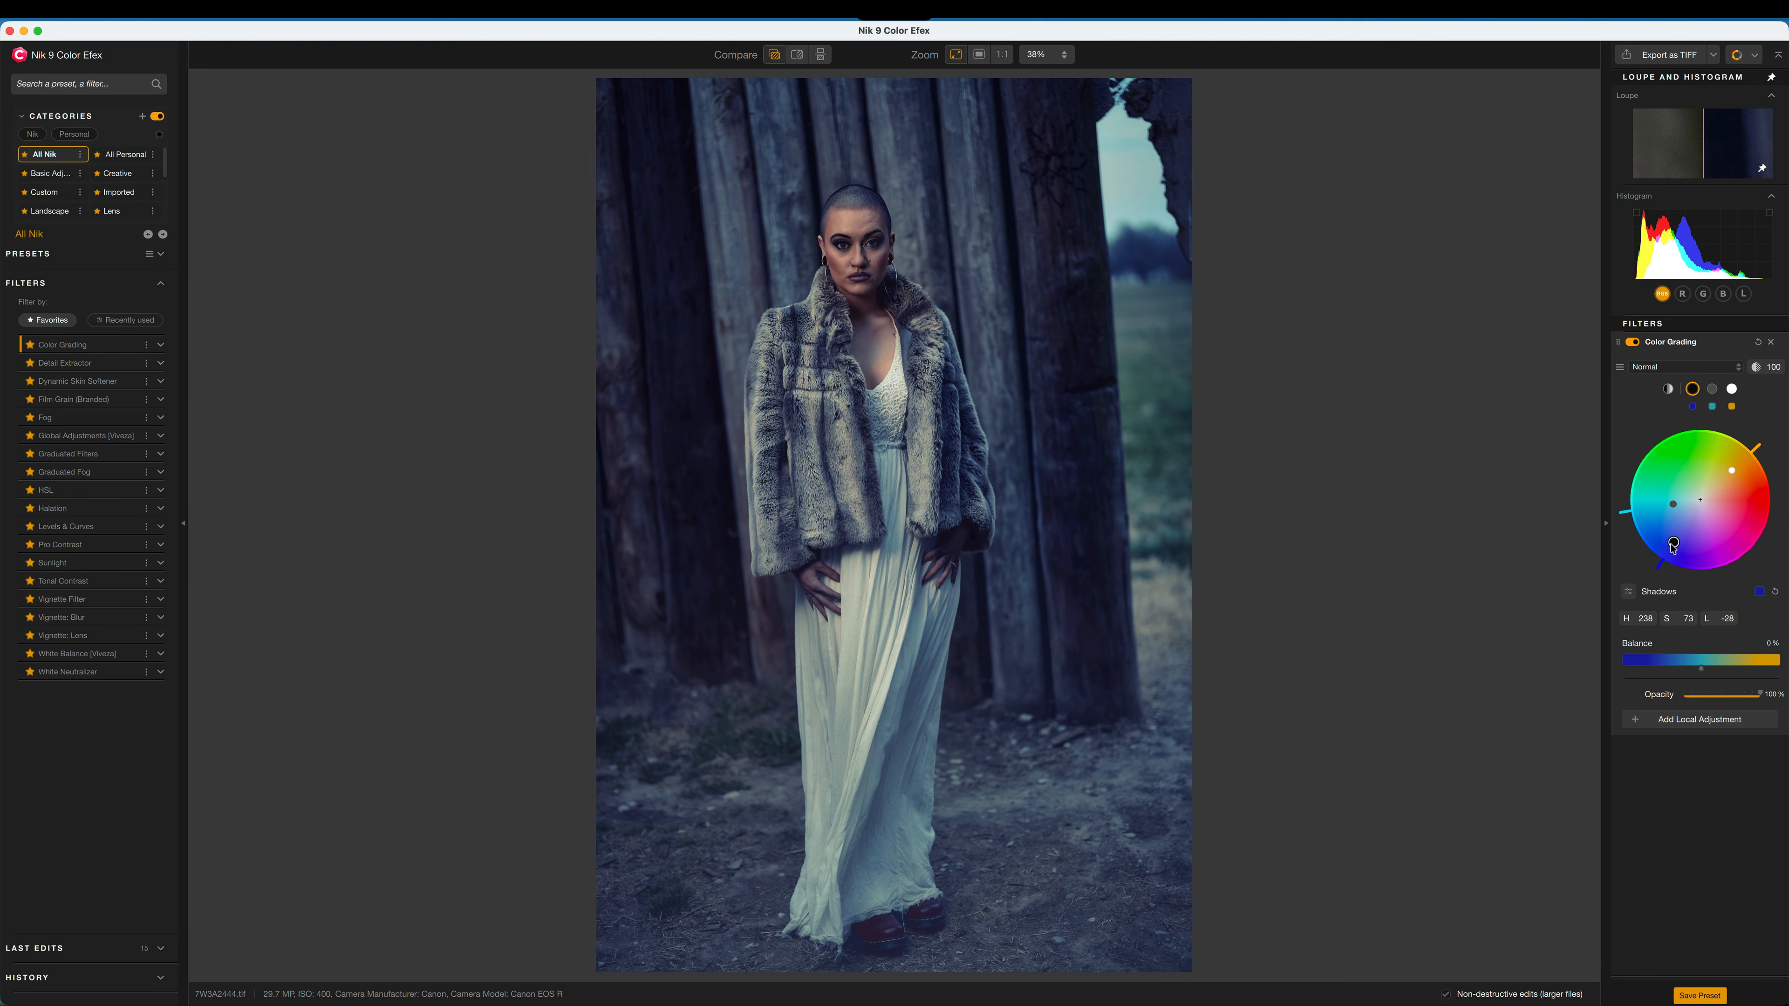
pyautogui.click(1674, 506)
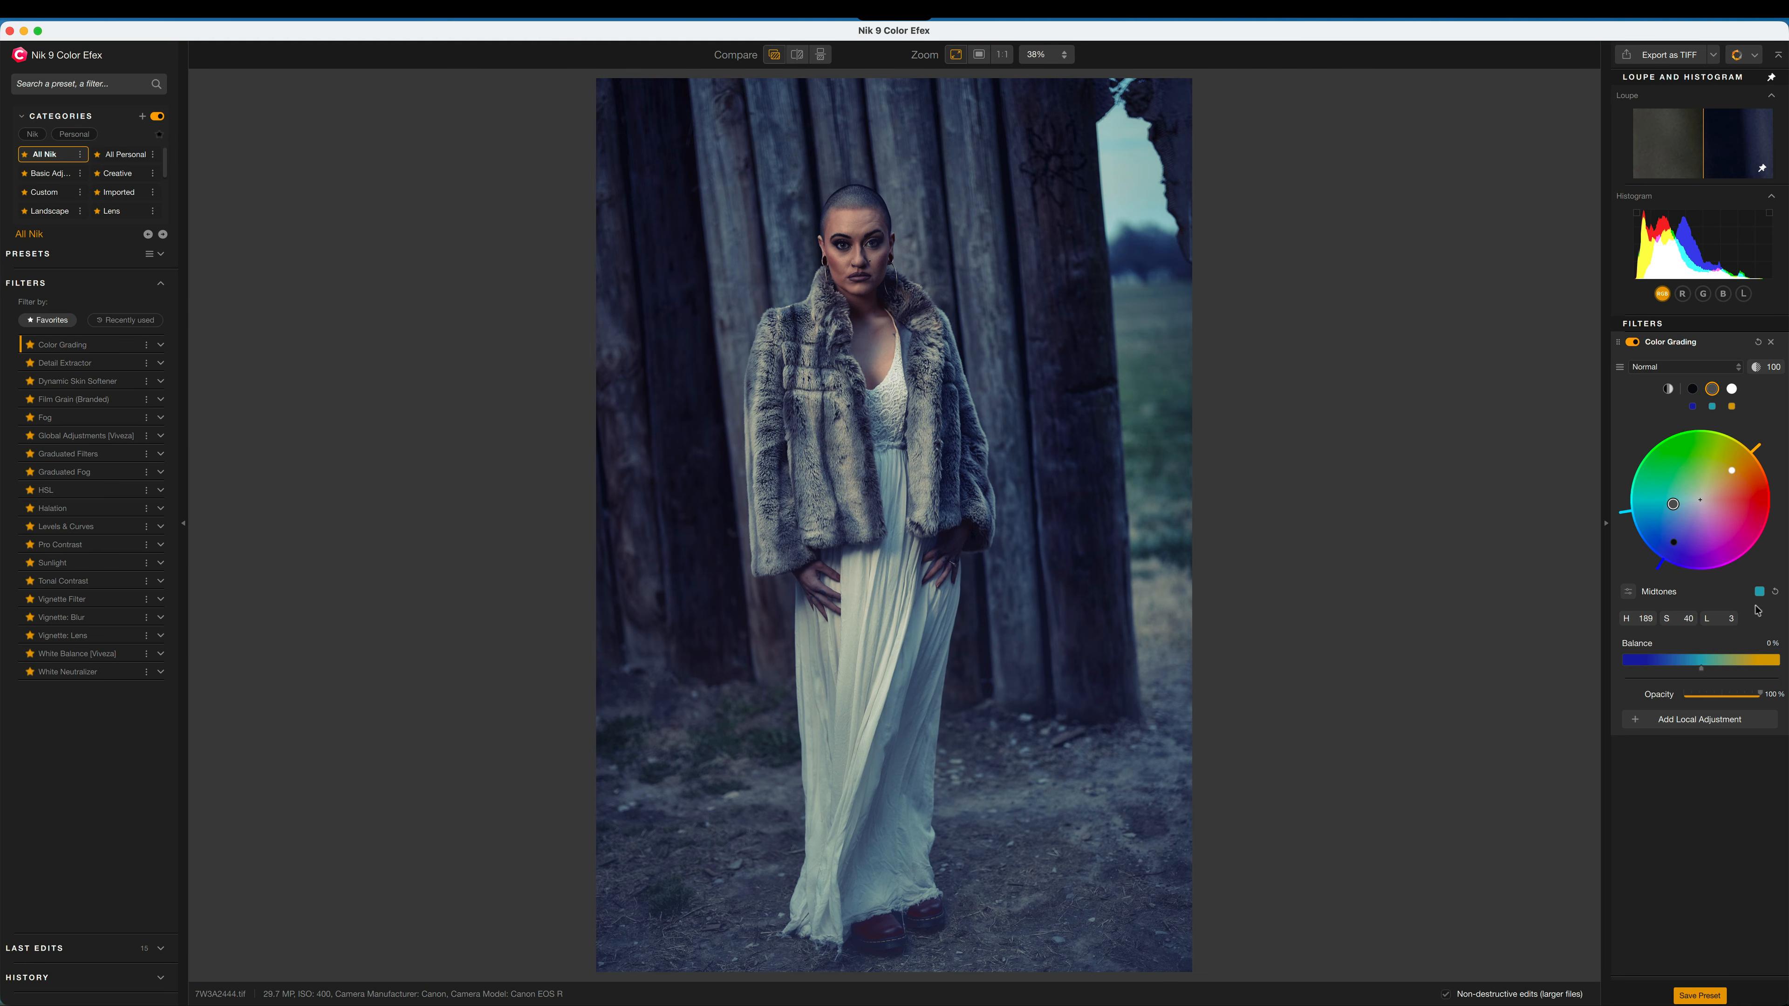
# - Show the slider controls for the Midtones, try a saturation of 85%, and bring it down to 41%
pyautogui.click(1627, 591)
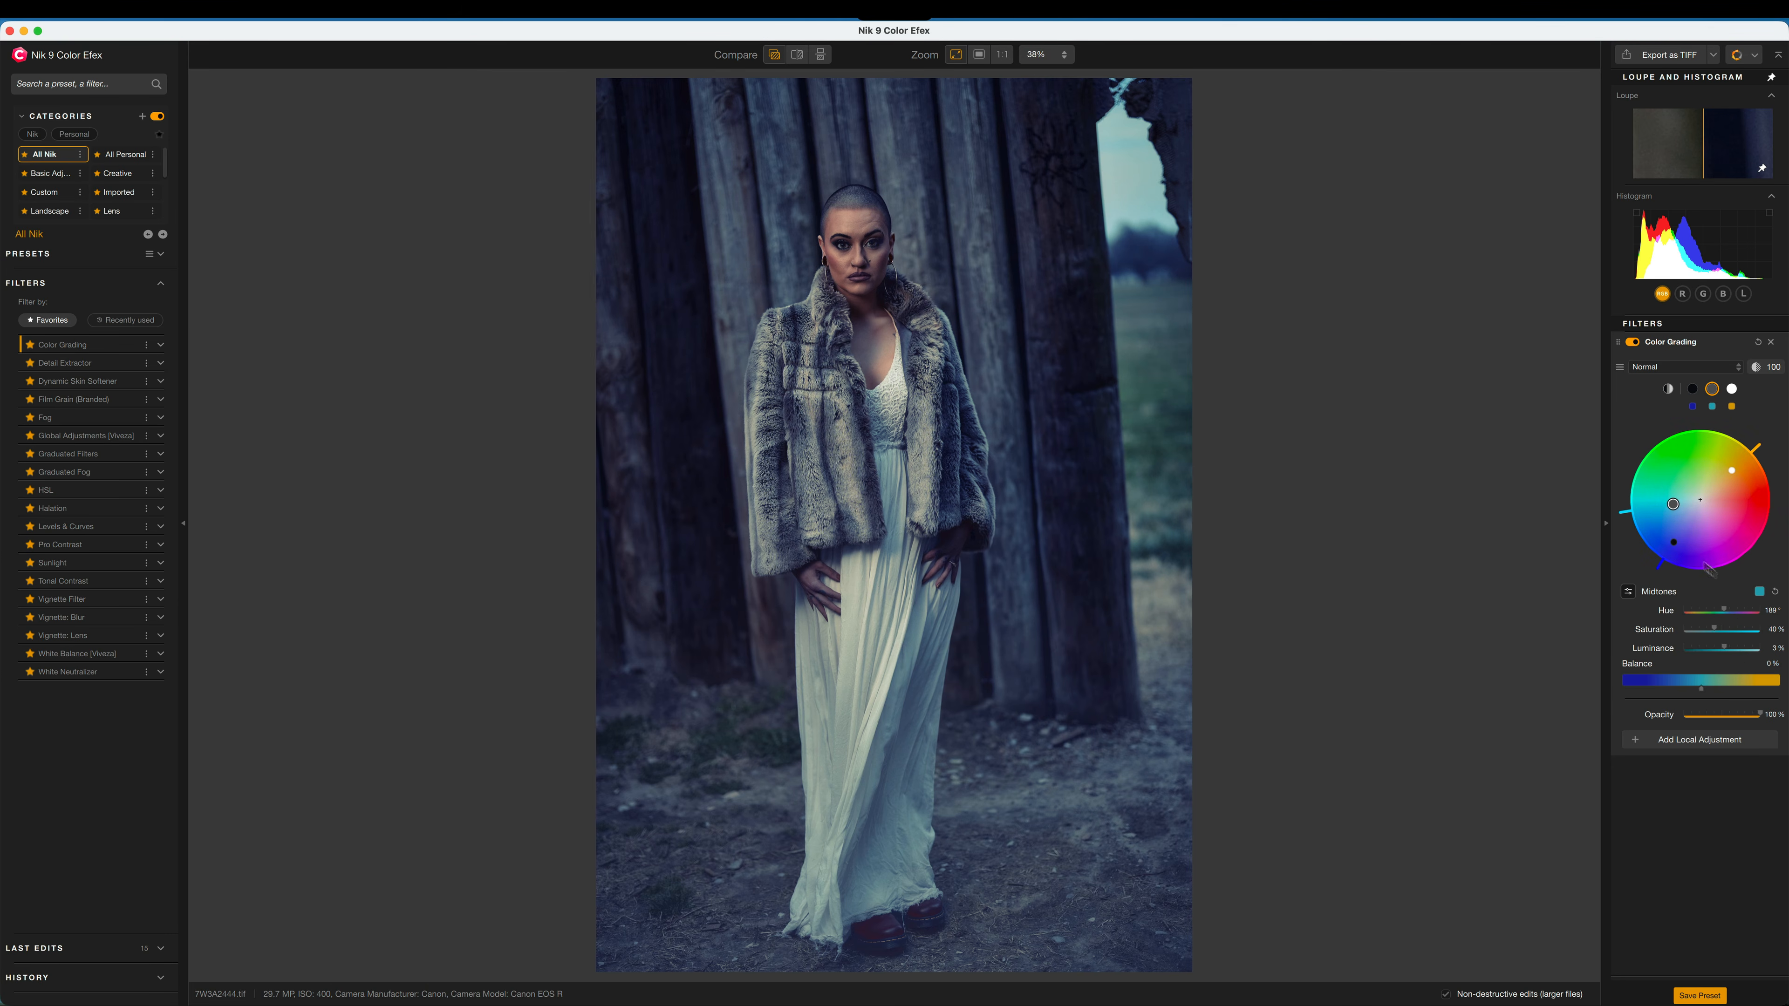
pyautogui.moveTo(1716, 632); pyautogui.dragTo(1747, 632)
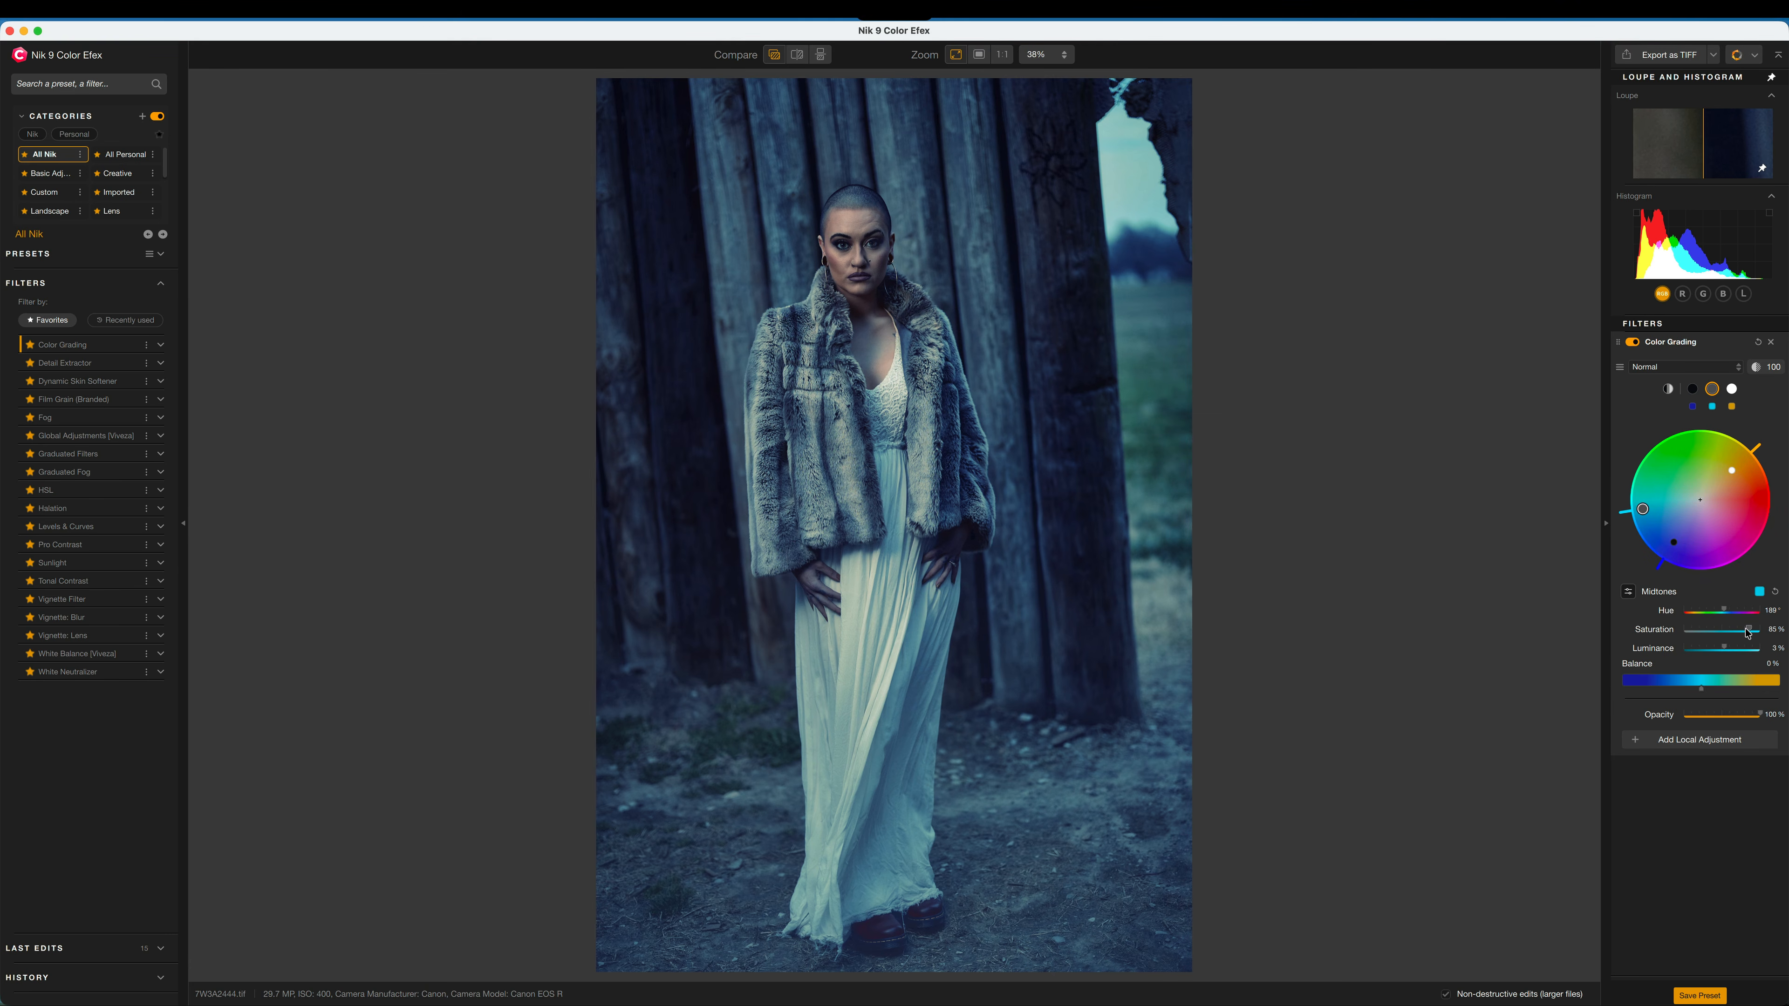
pyautogui.moveTo(1748, 631); pyautogui.dragTo(1717, 635)
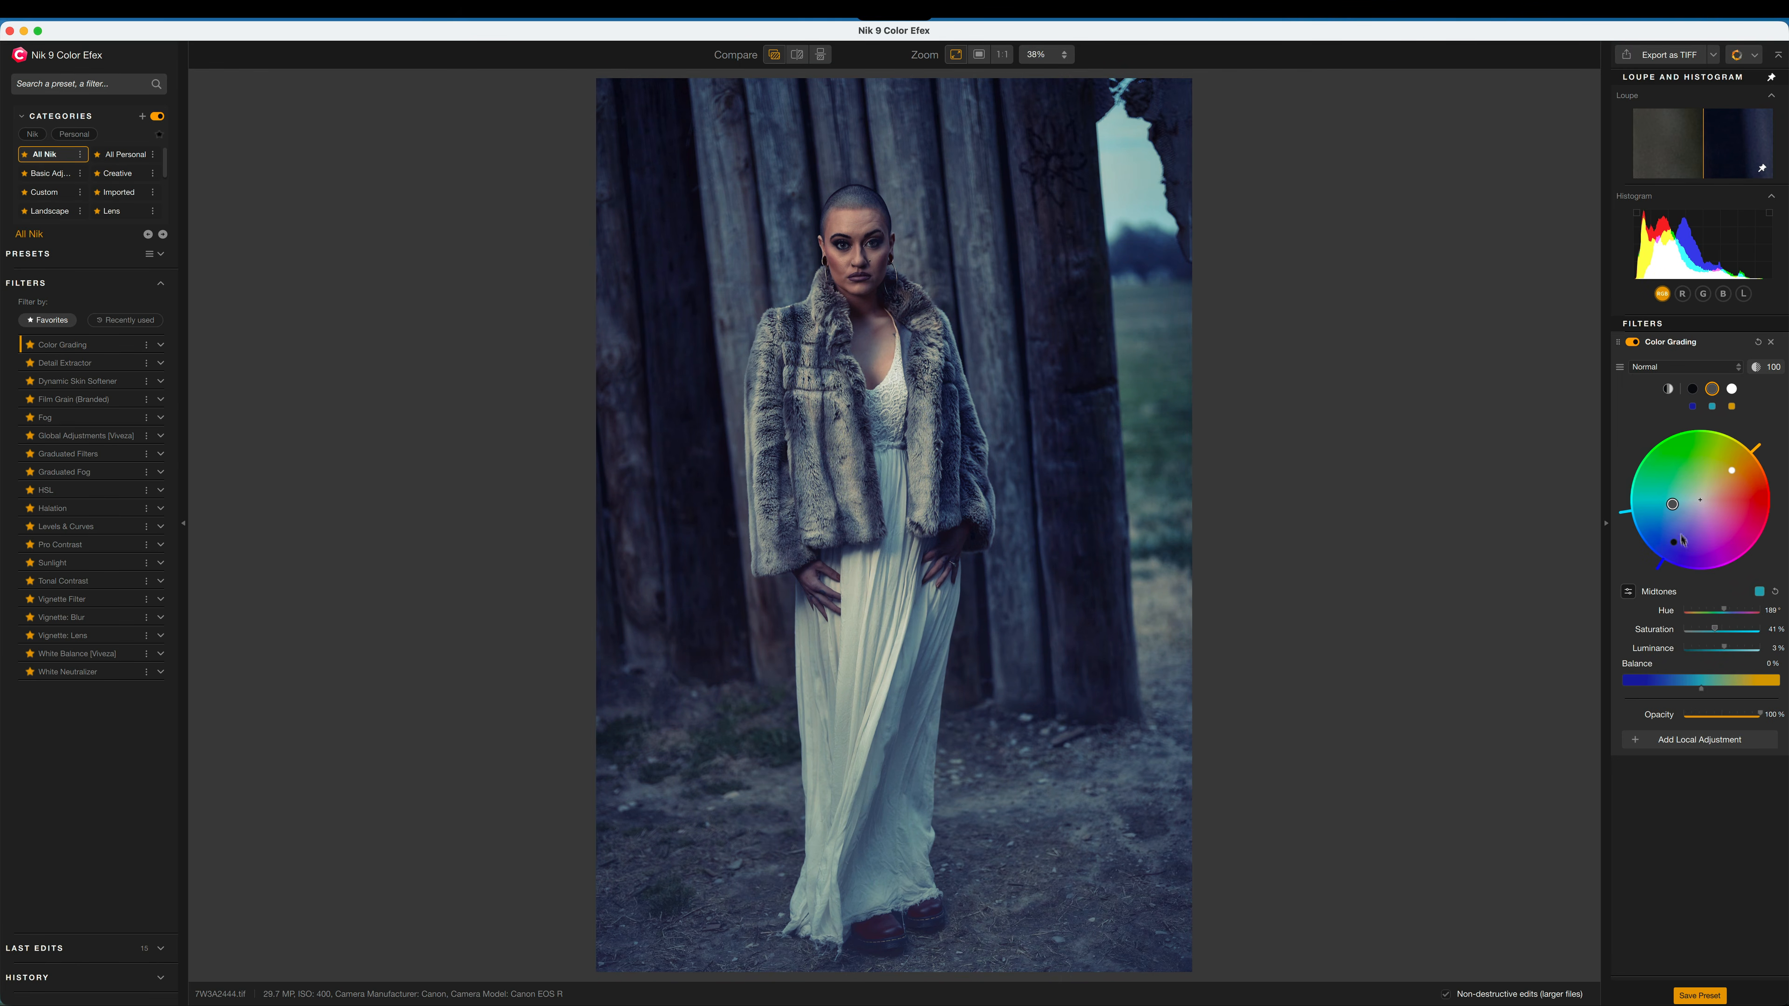
# - Adjust the Shadows to about hue 239 and saturation 55%, with luminance at -15%
pyautogui.click(1677, 547)
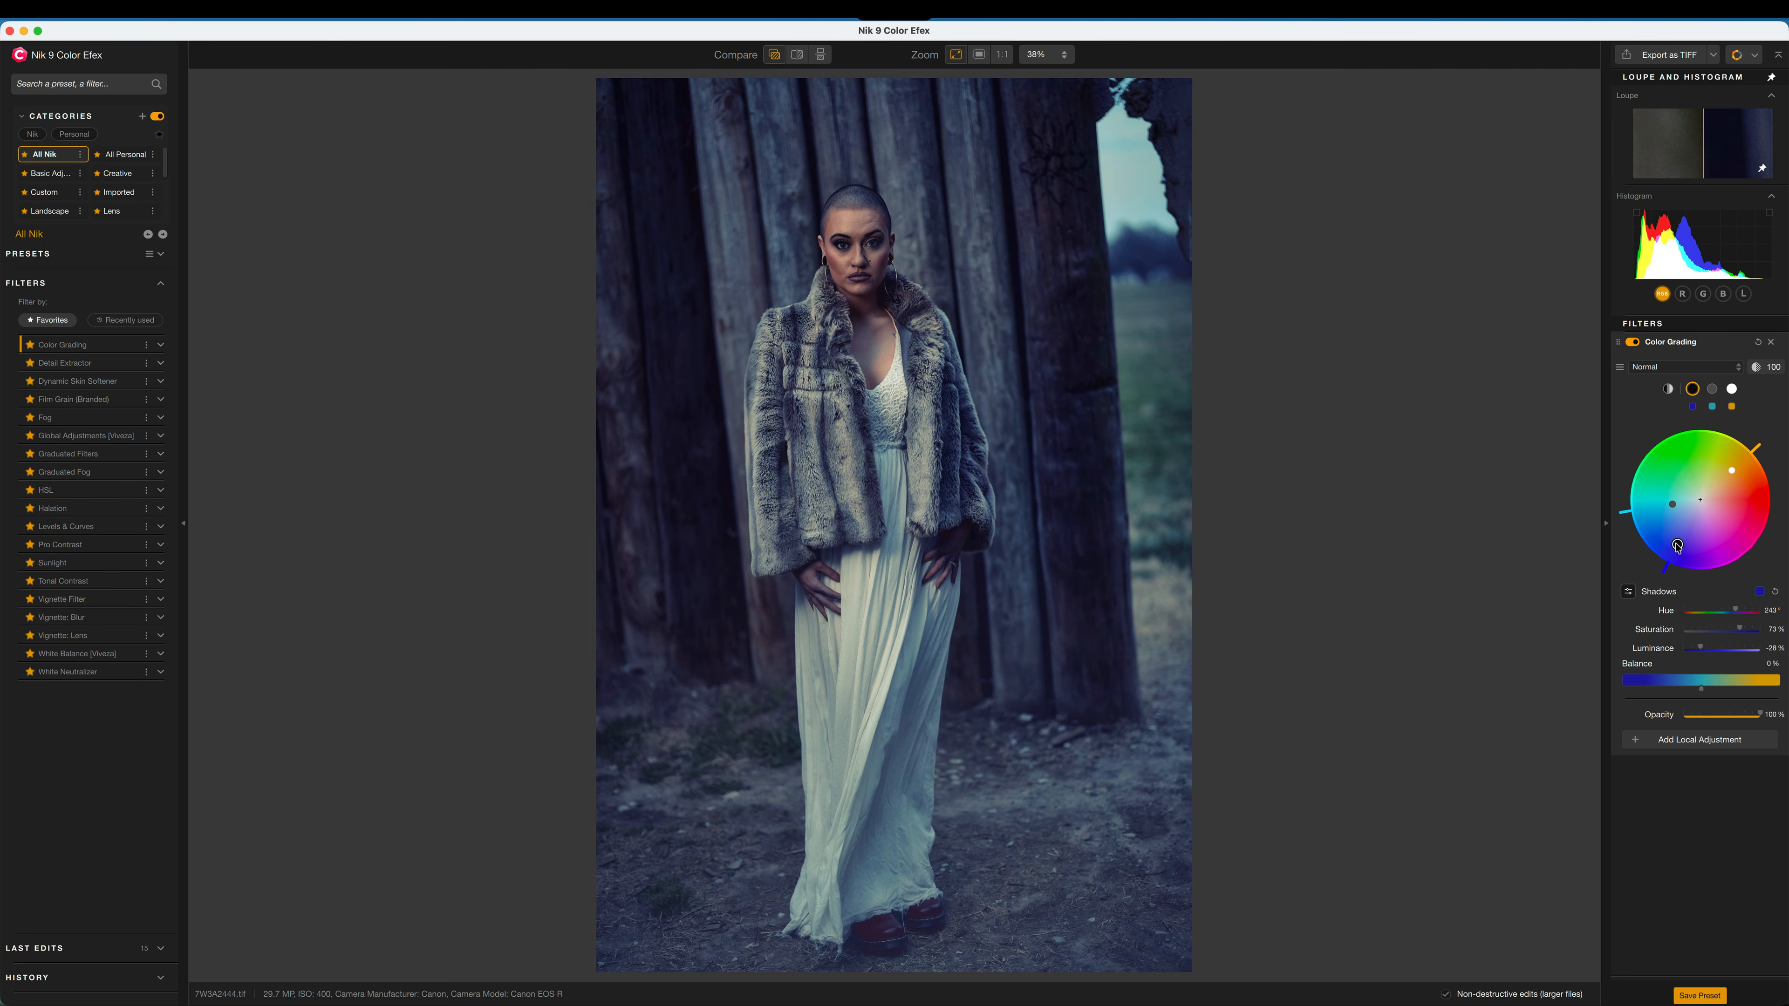
pyautogui.moveTo(1677, 547); pyautogui.dragTo(1680, 537)
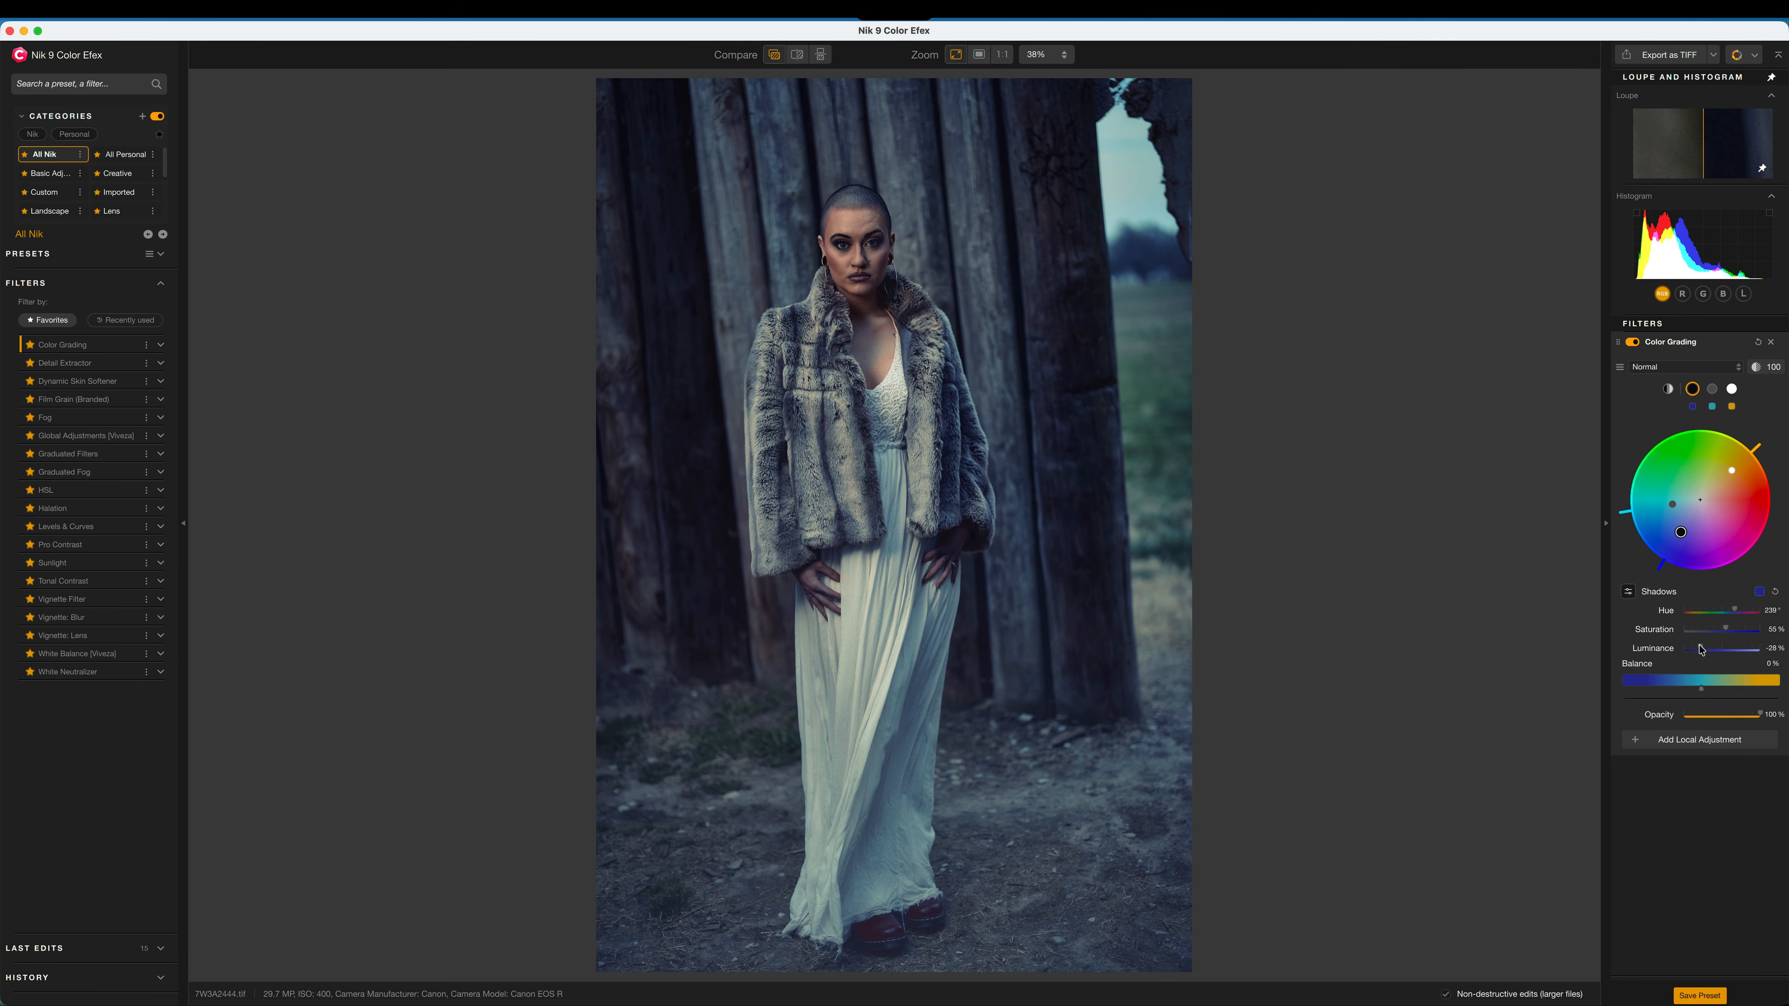
pyautogui.moveTo(1702, 649); pyautogui.dragTo(1710, 649)
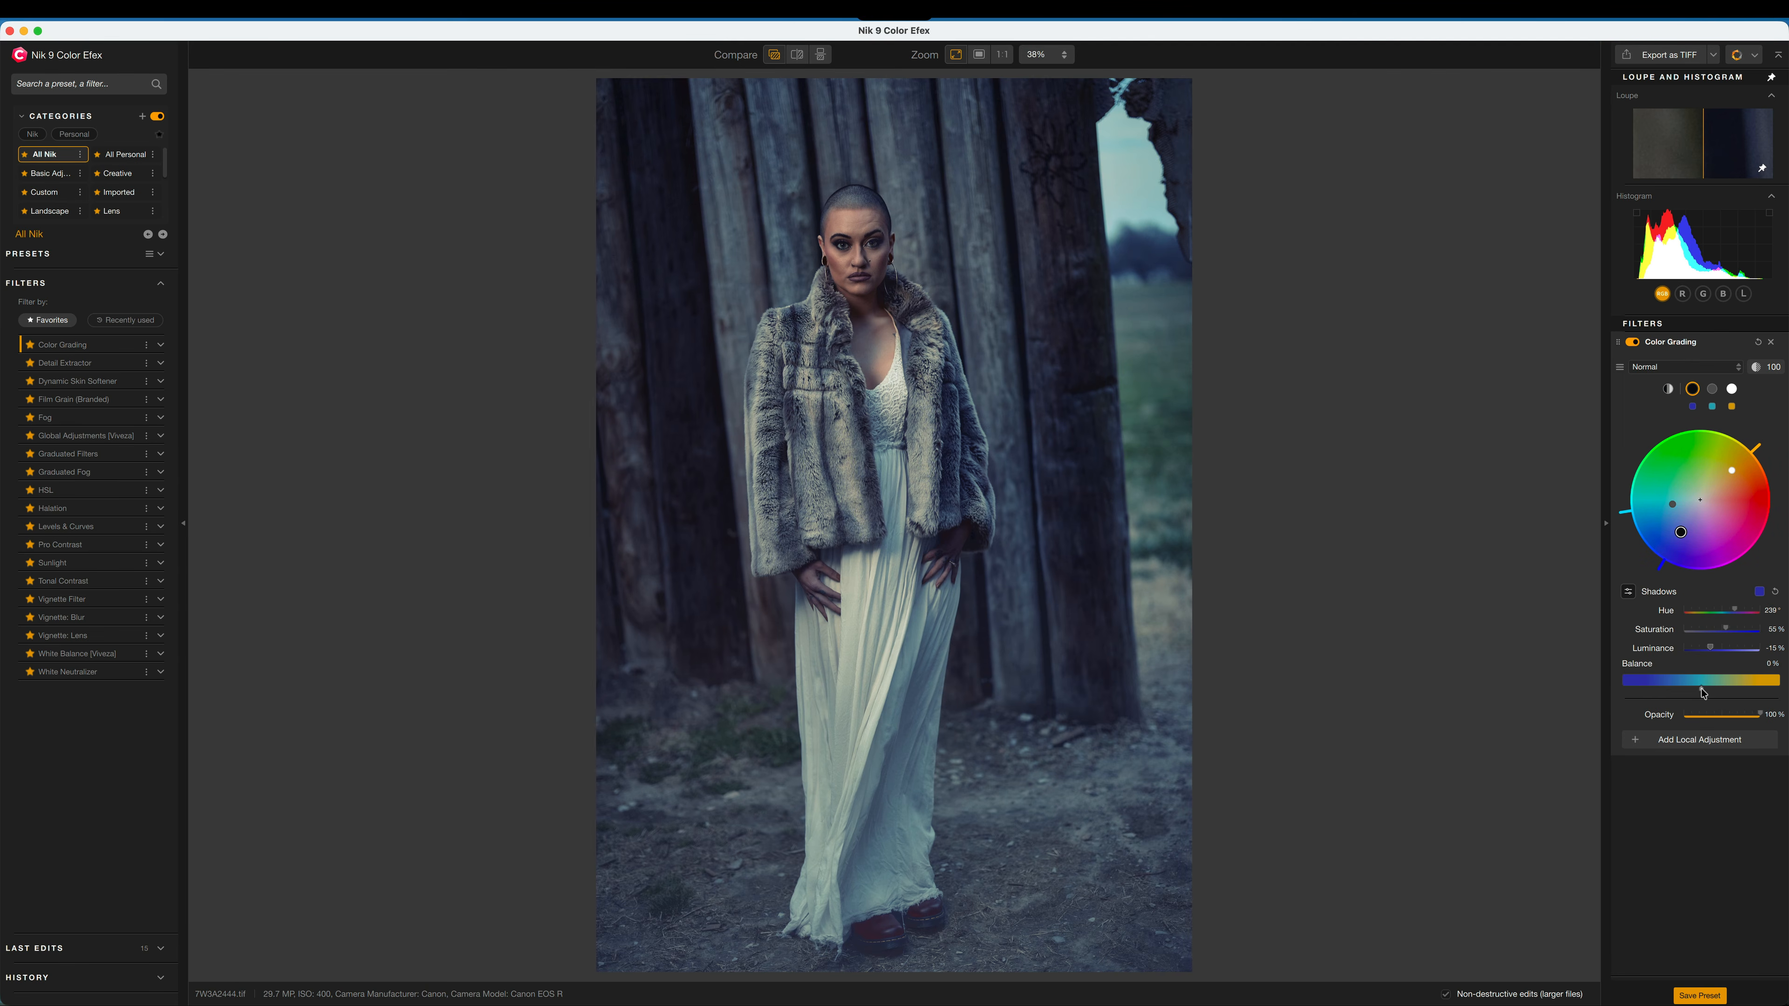
# - Try the grade's Balance at -31% and, after checking the tonal ranges, set it to 4%
pyautogui.moveTo(1704, 692)
pyautogui.mouseDown()
pyautogui.moveTo(1741, 689)
pyautogui.moveTo(1655, 700)
pyautogui.moveTo(1687, 692)
pyautogui.mouseUp()
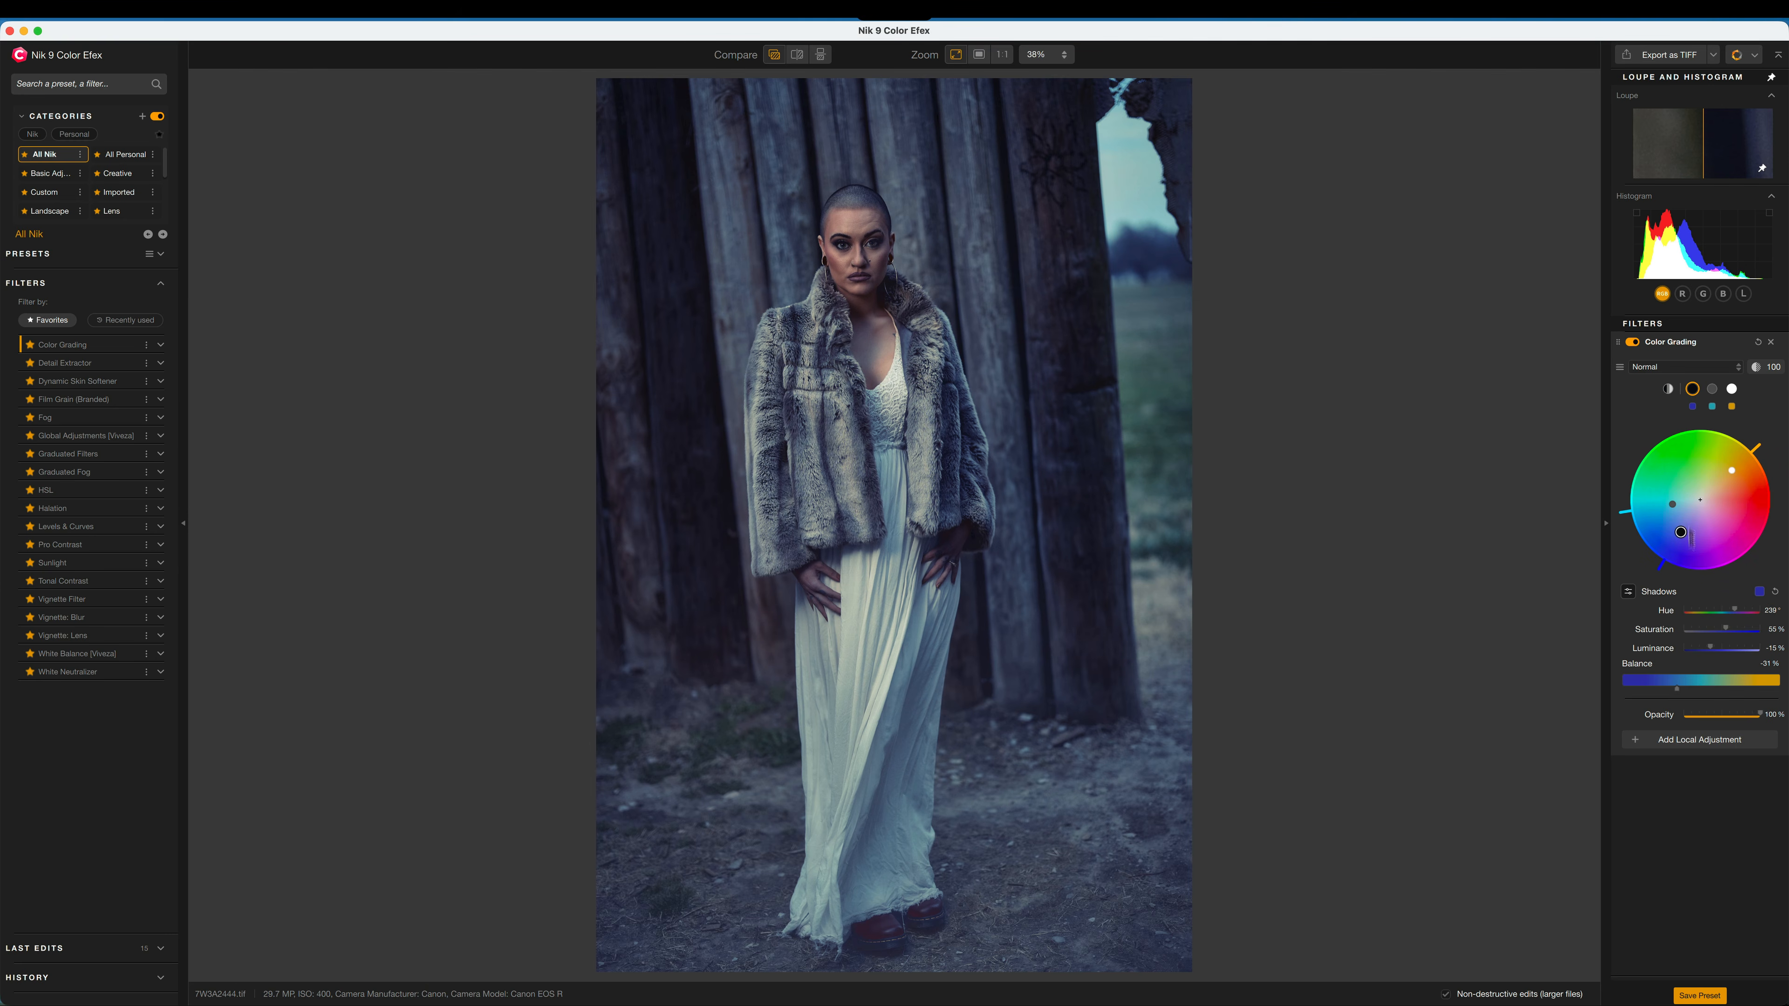
pyautogui.click(1712, 394)
pyautogui.click(1731, 389)
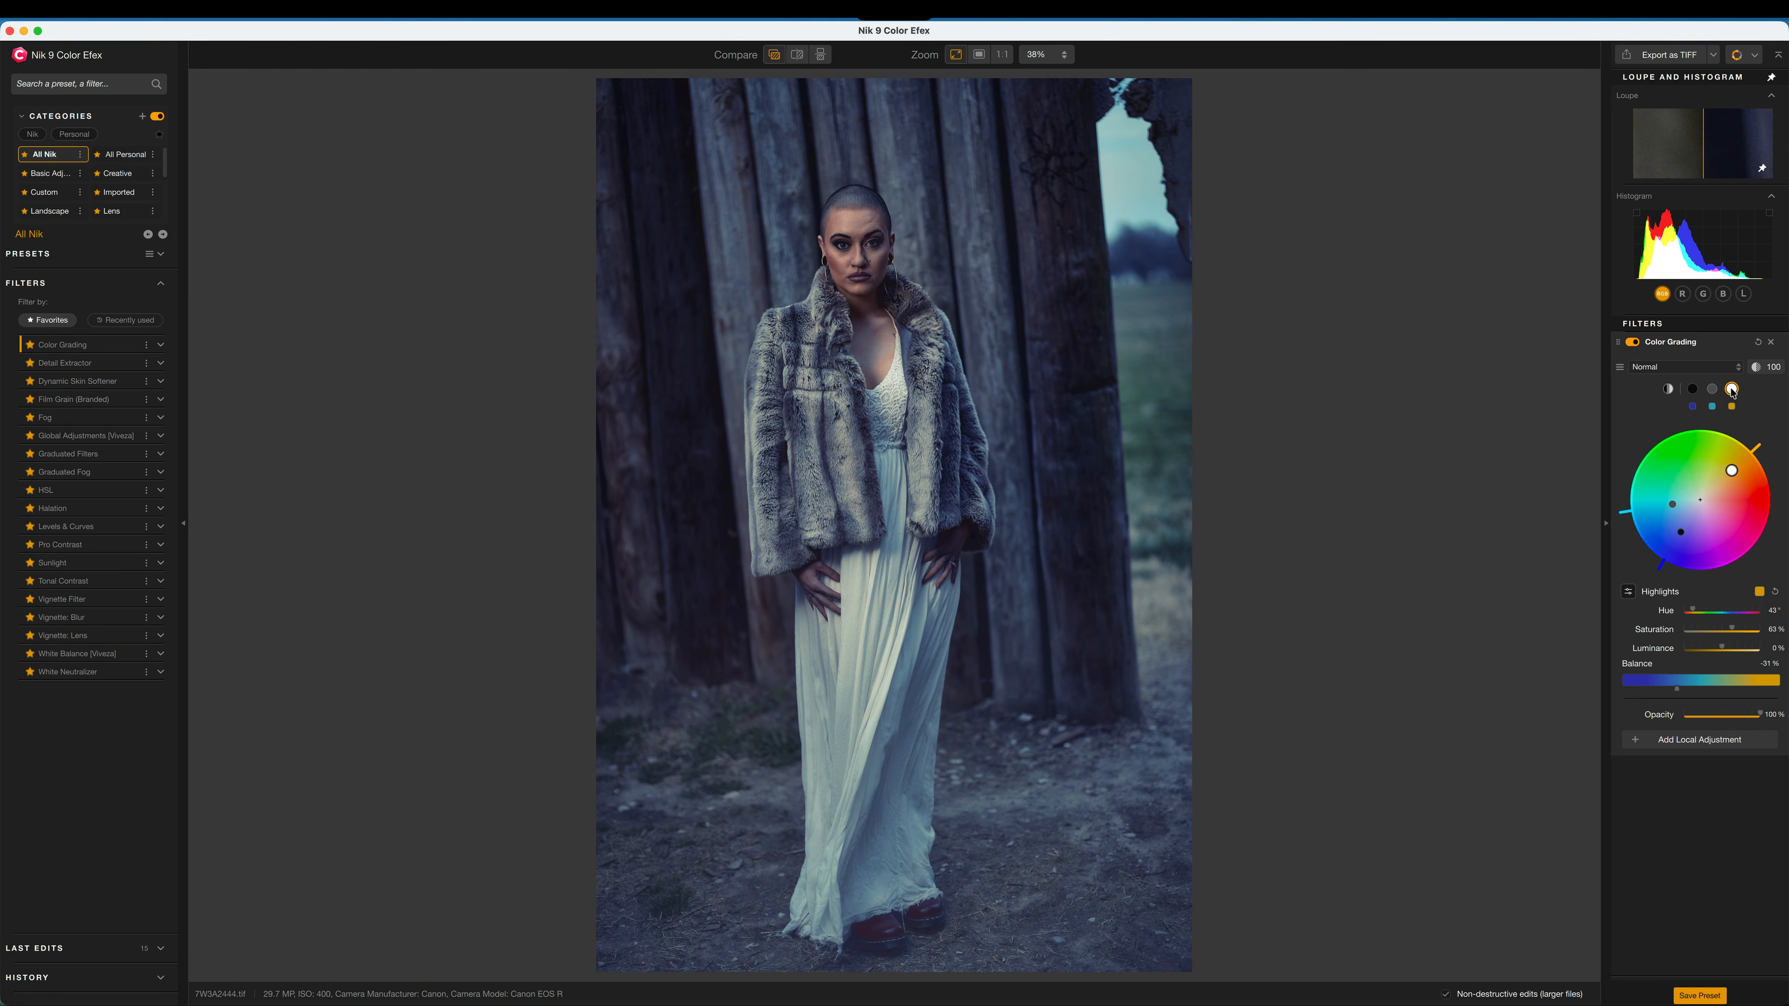
pyautogui.click(1666, 388)
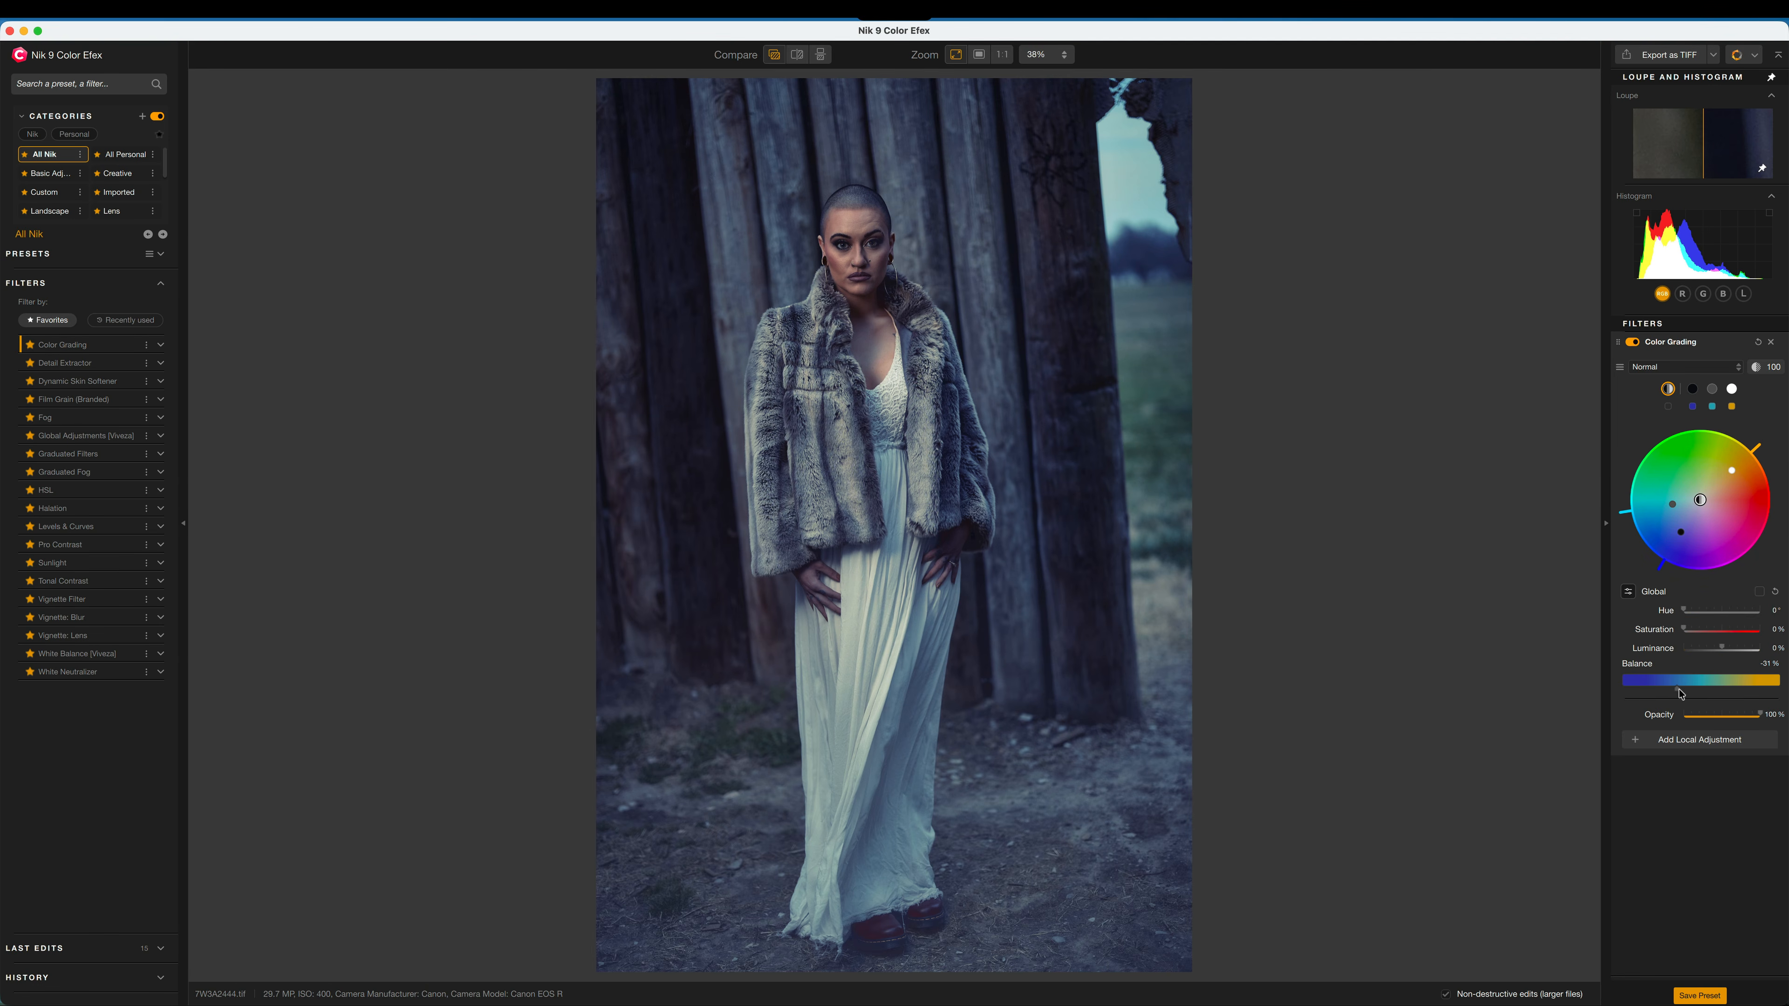
pyautogui.moveTo(1680, 694)
pyautogui.mouseDown()
pyautogui.moveTo(1729, 692)
pyautogui.moveTo(1655, 695)
pyautogui.moveTo(1734, 690)
pyautogui.moveTo(1706, 693)
pyautogui.mouseUp()
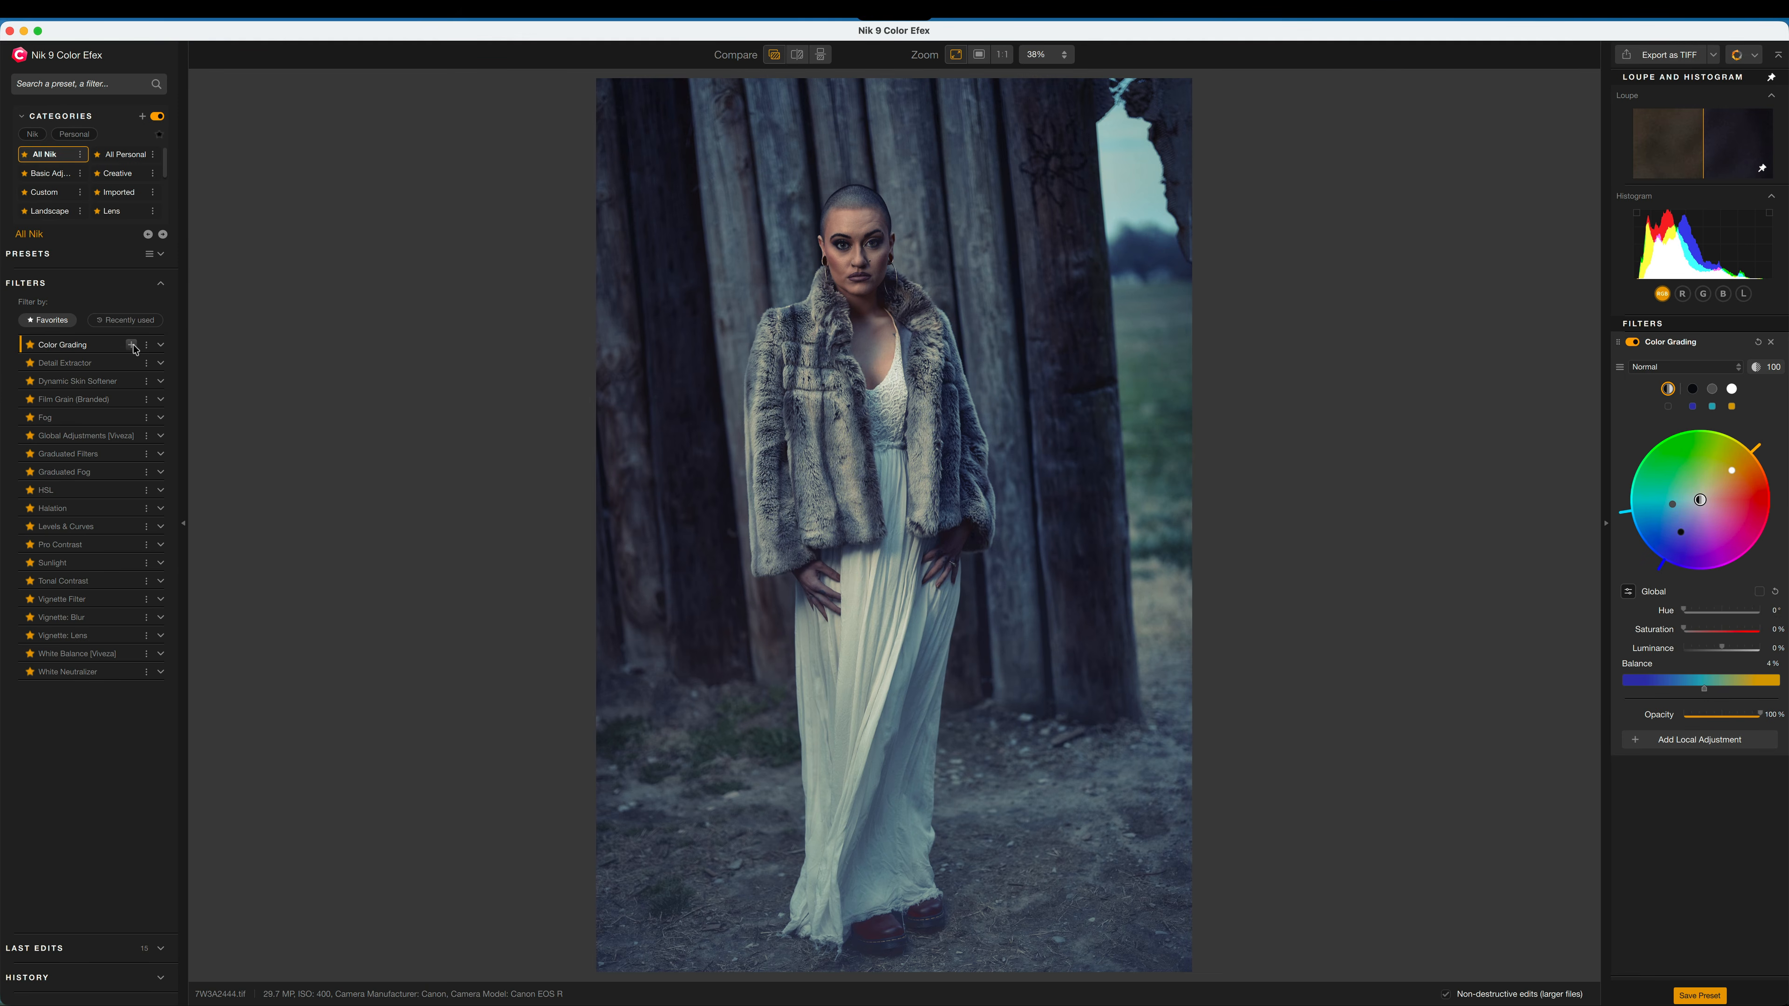
# - Add a second Color Grading filter for another look, and remove both Color Grading filters from the image
pyautogui.click(132, 346)
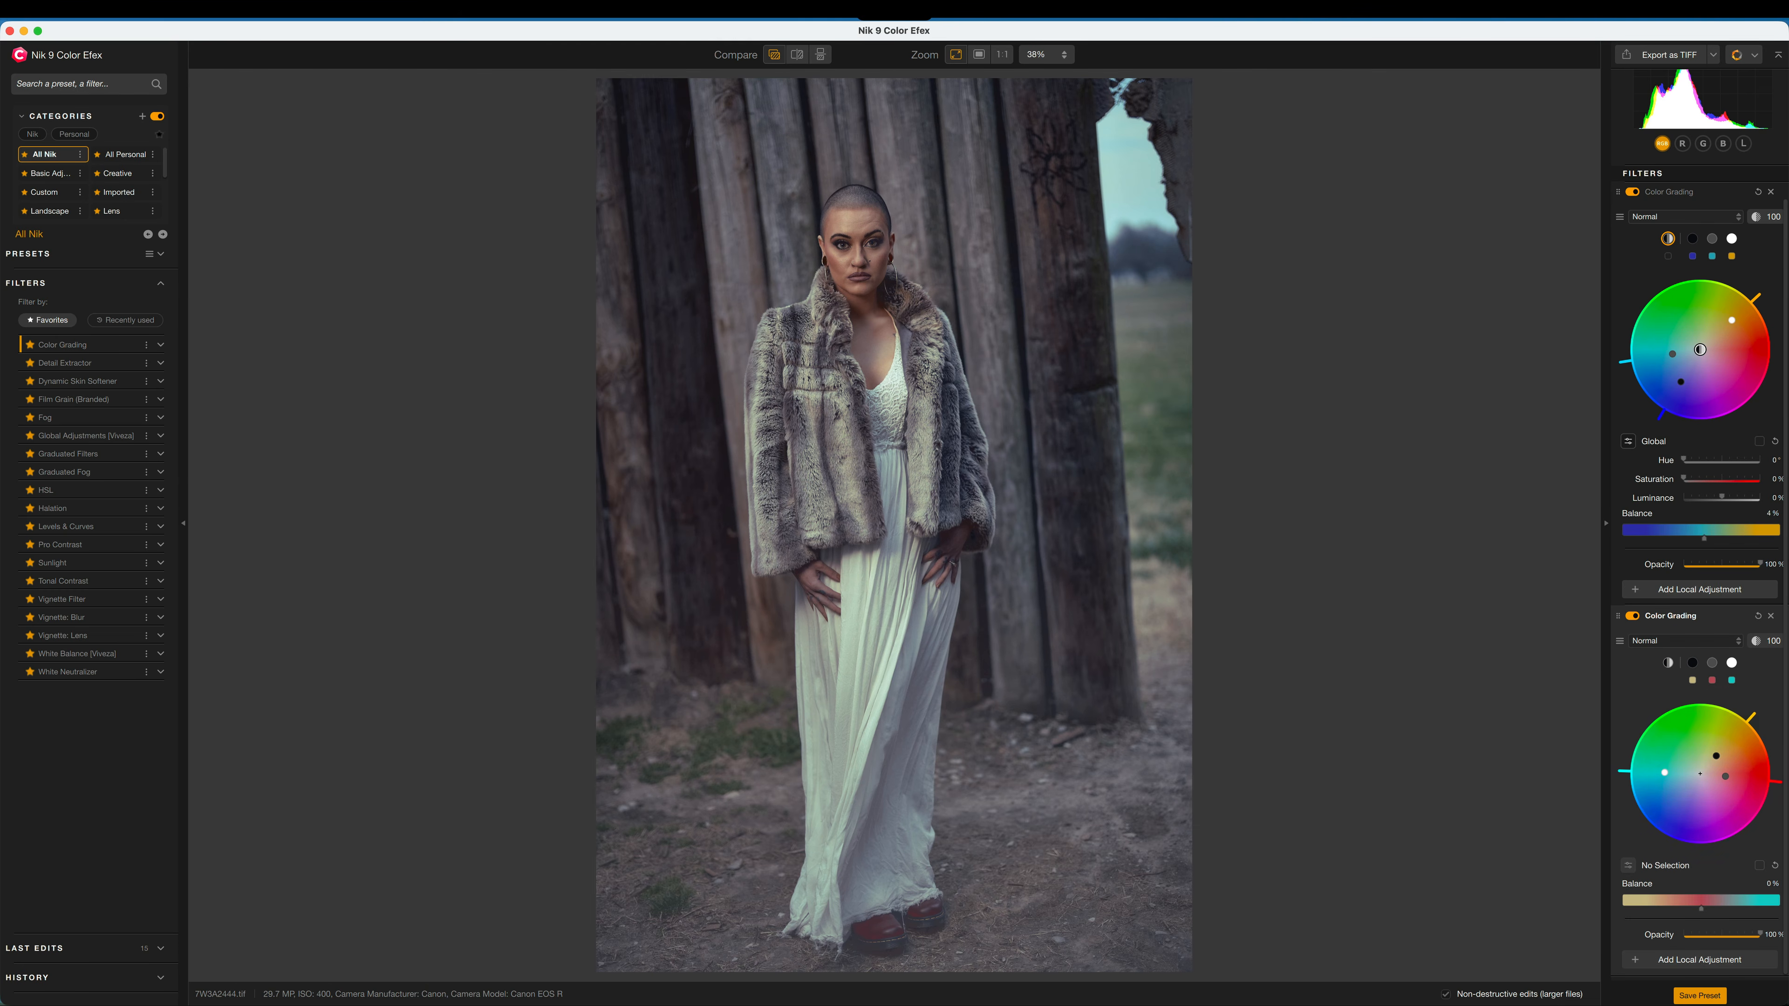
pyautogui.click(1771, 617)
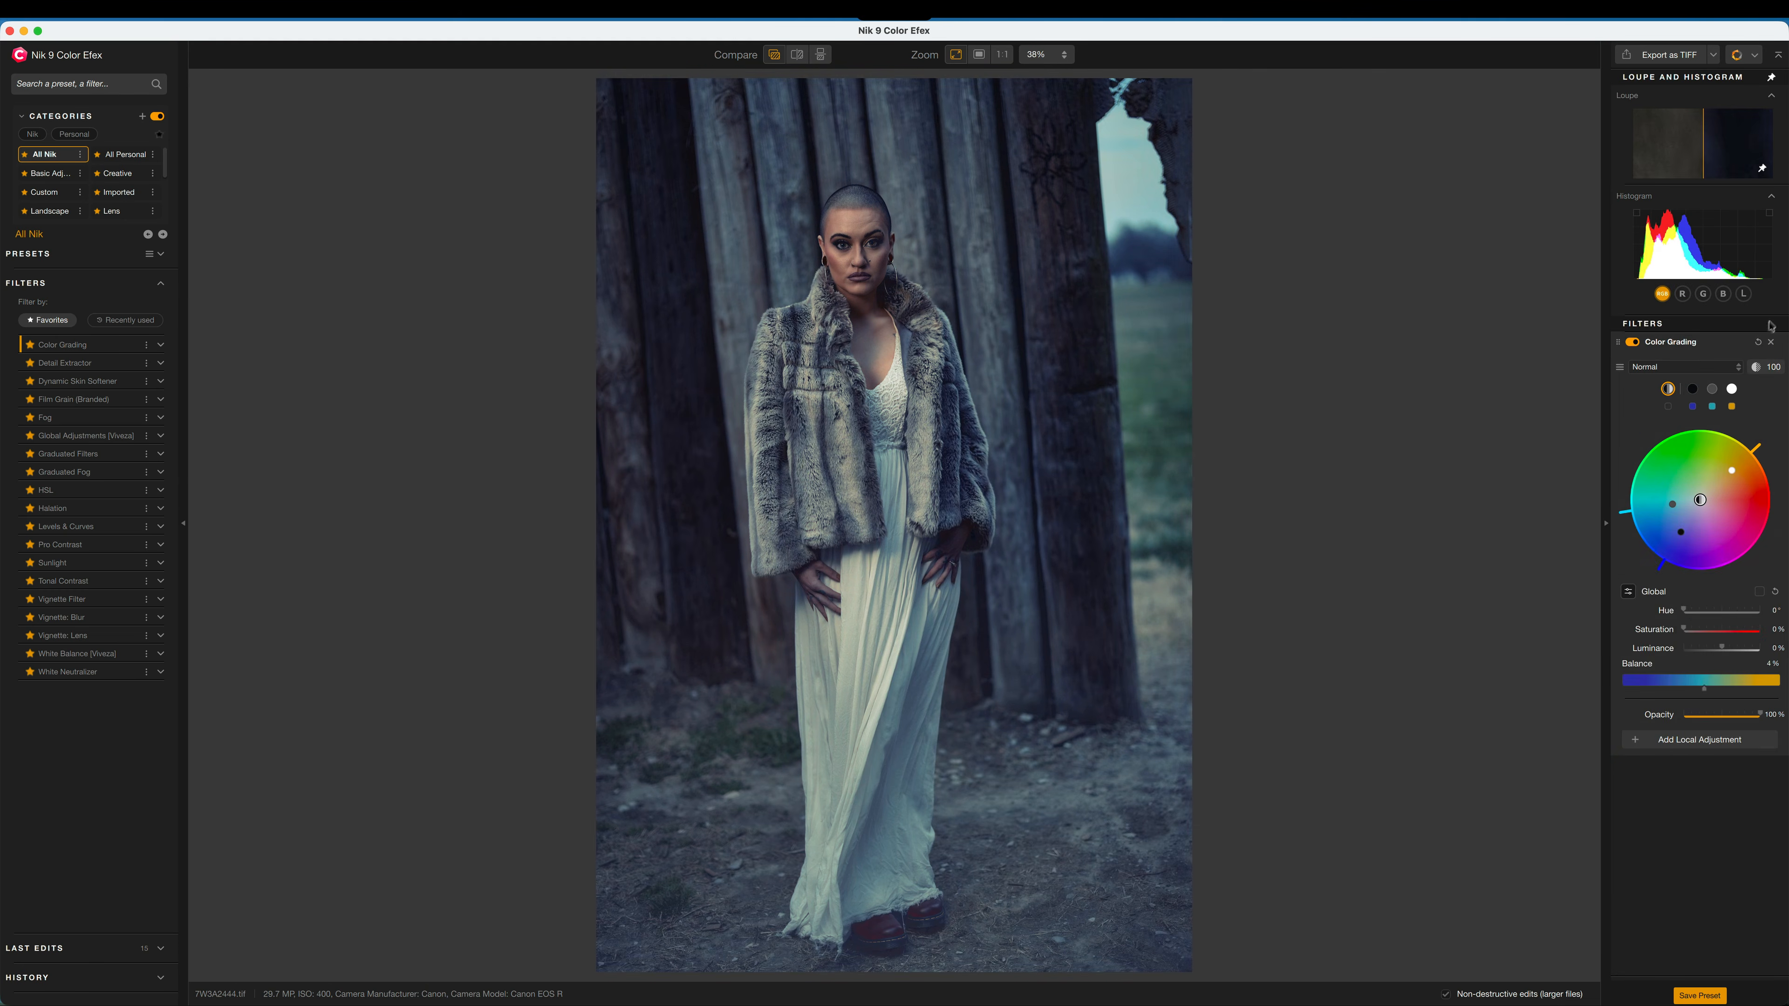
pyautogui.click(1772, 344)
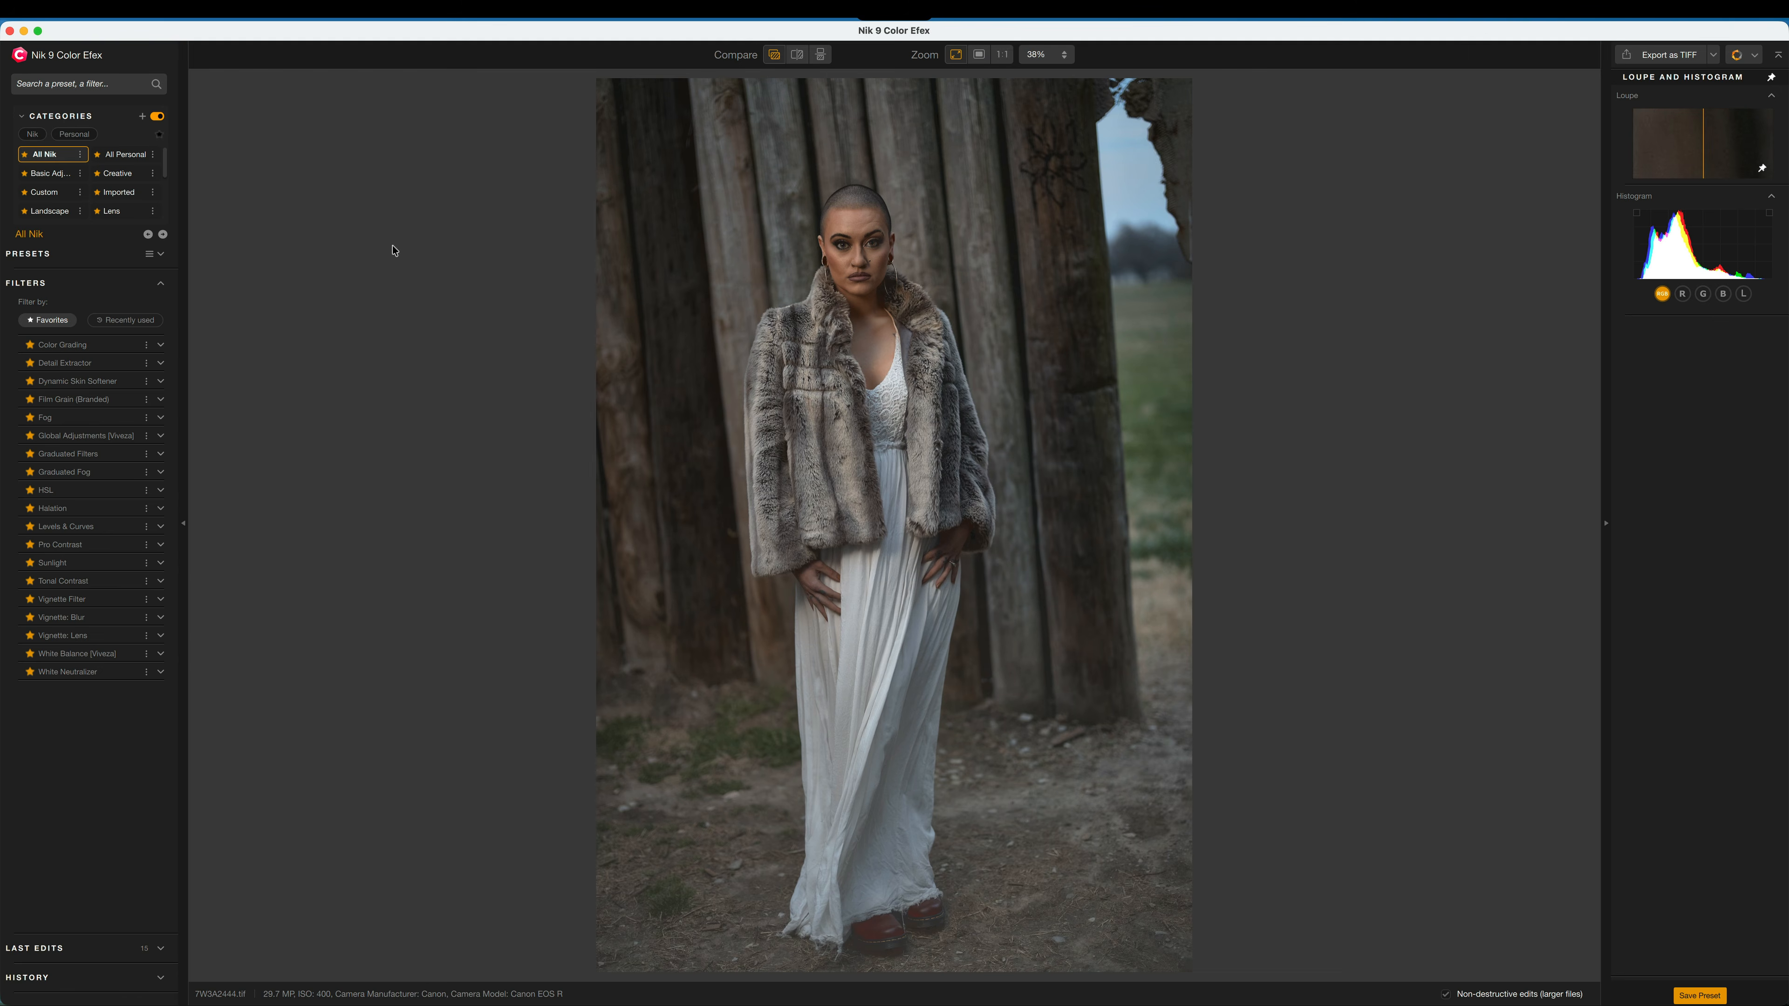
# - Open the recent image 7W3A7324.tif
pyautogui.click(131, 9)
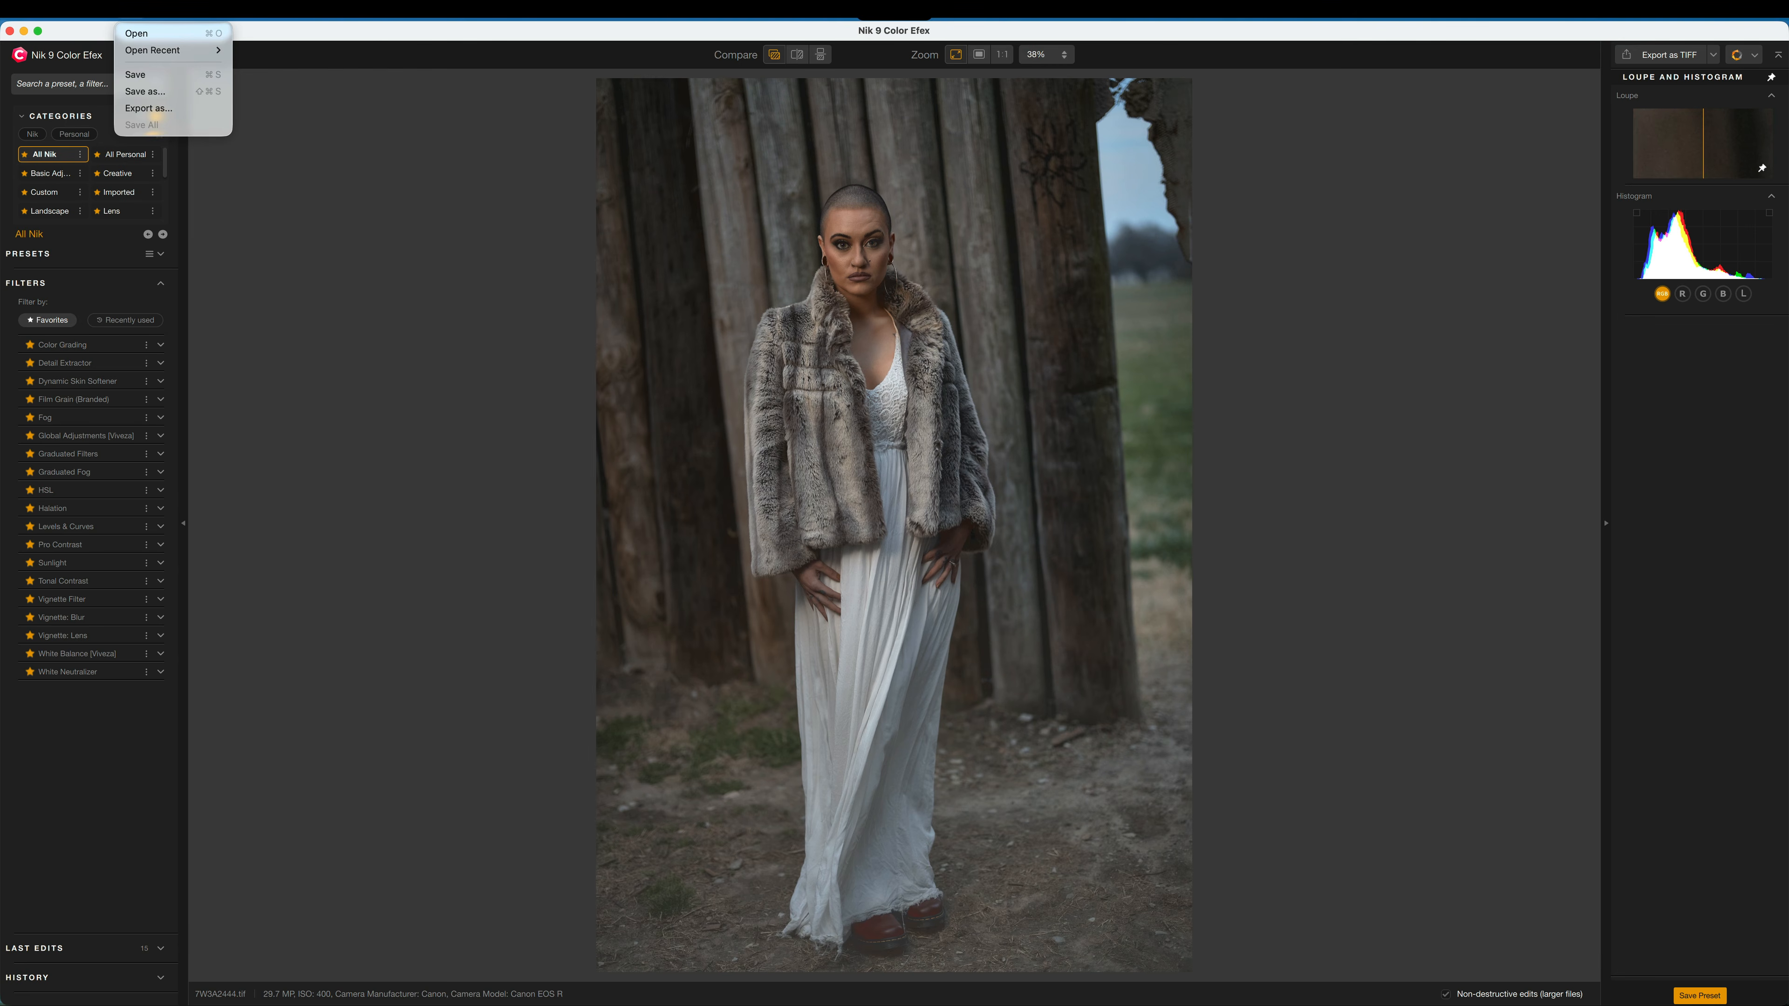
pyautogui.moveTo(134, 49)
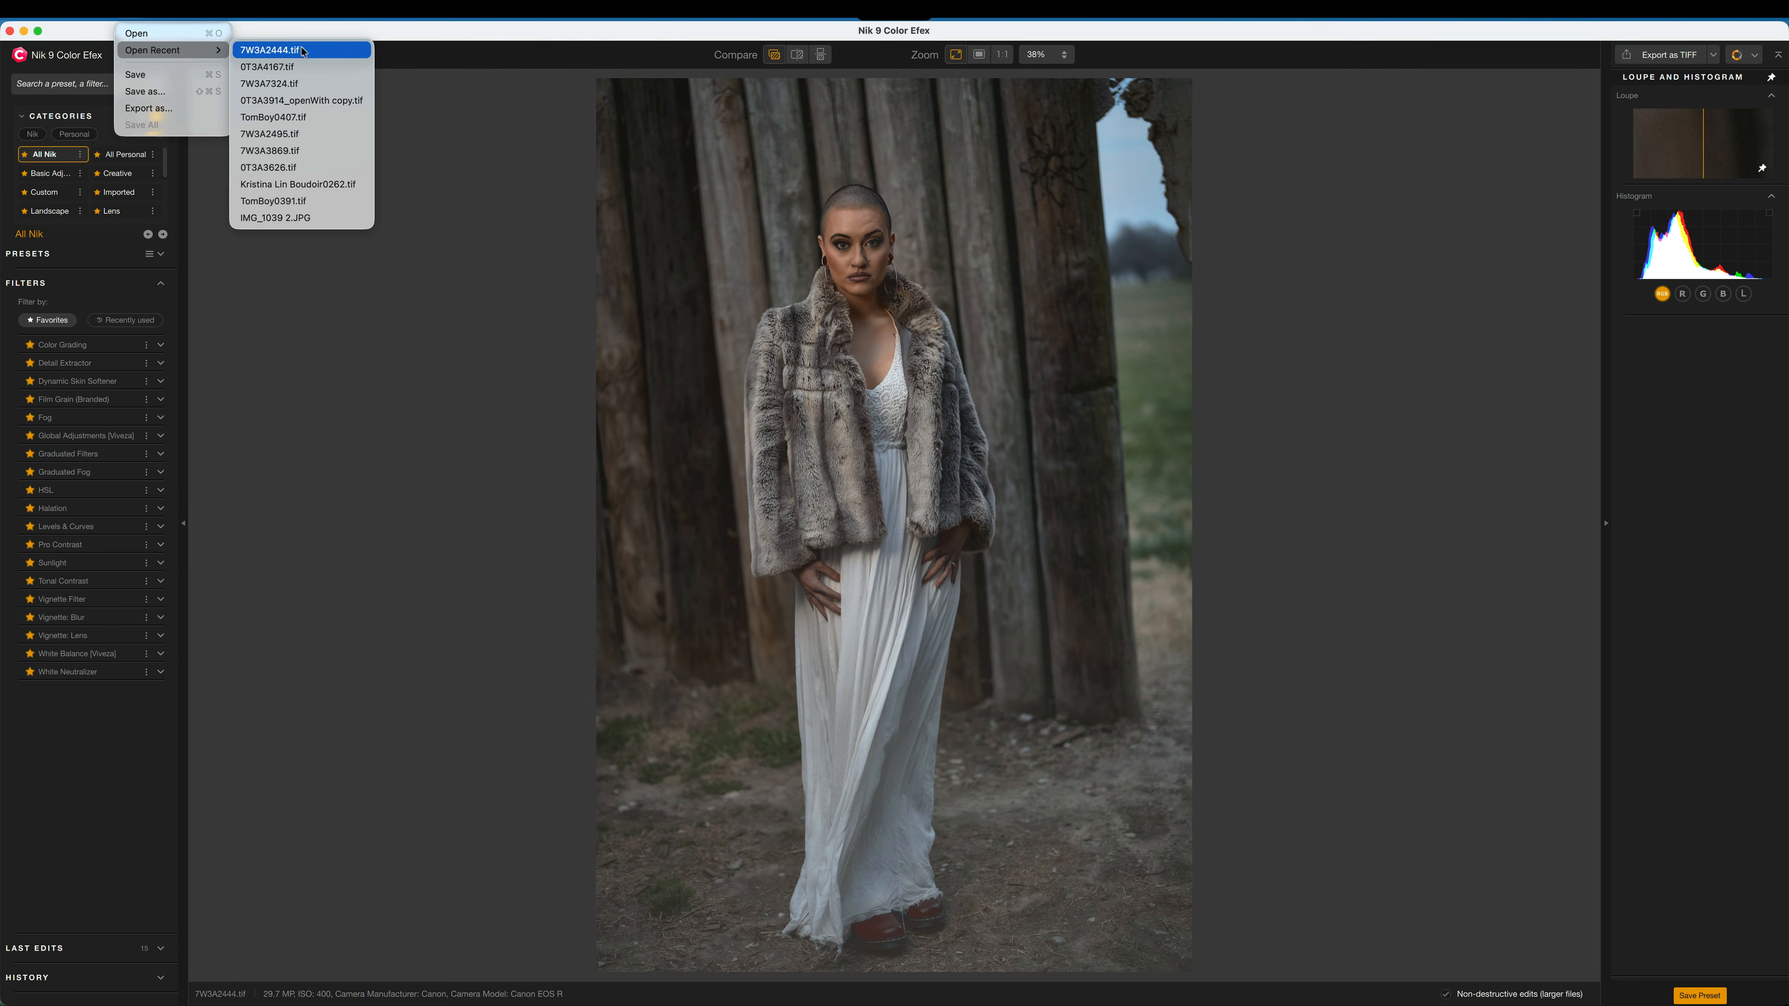
pyautogui.click(275, 83)
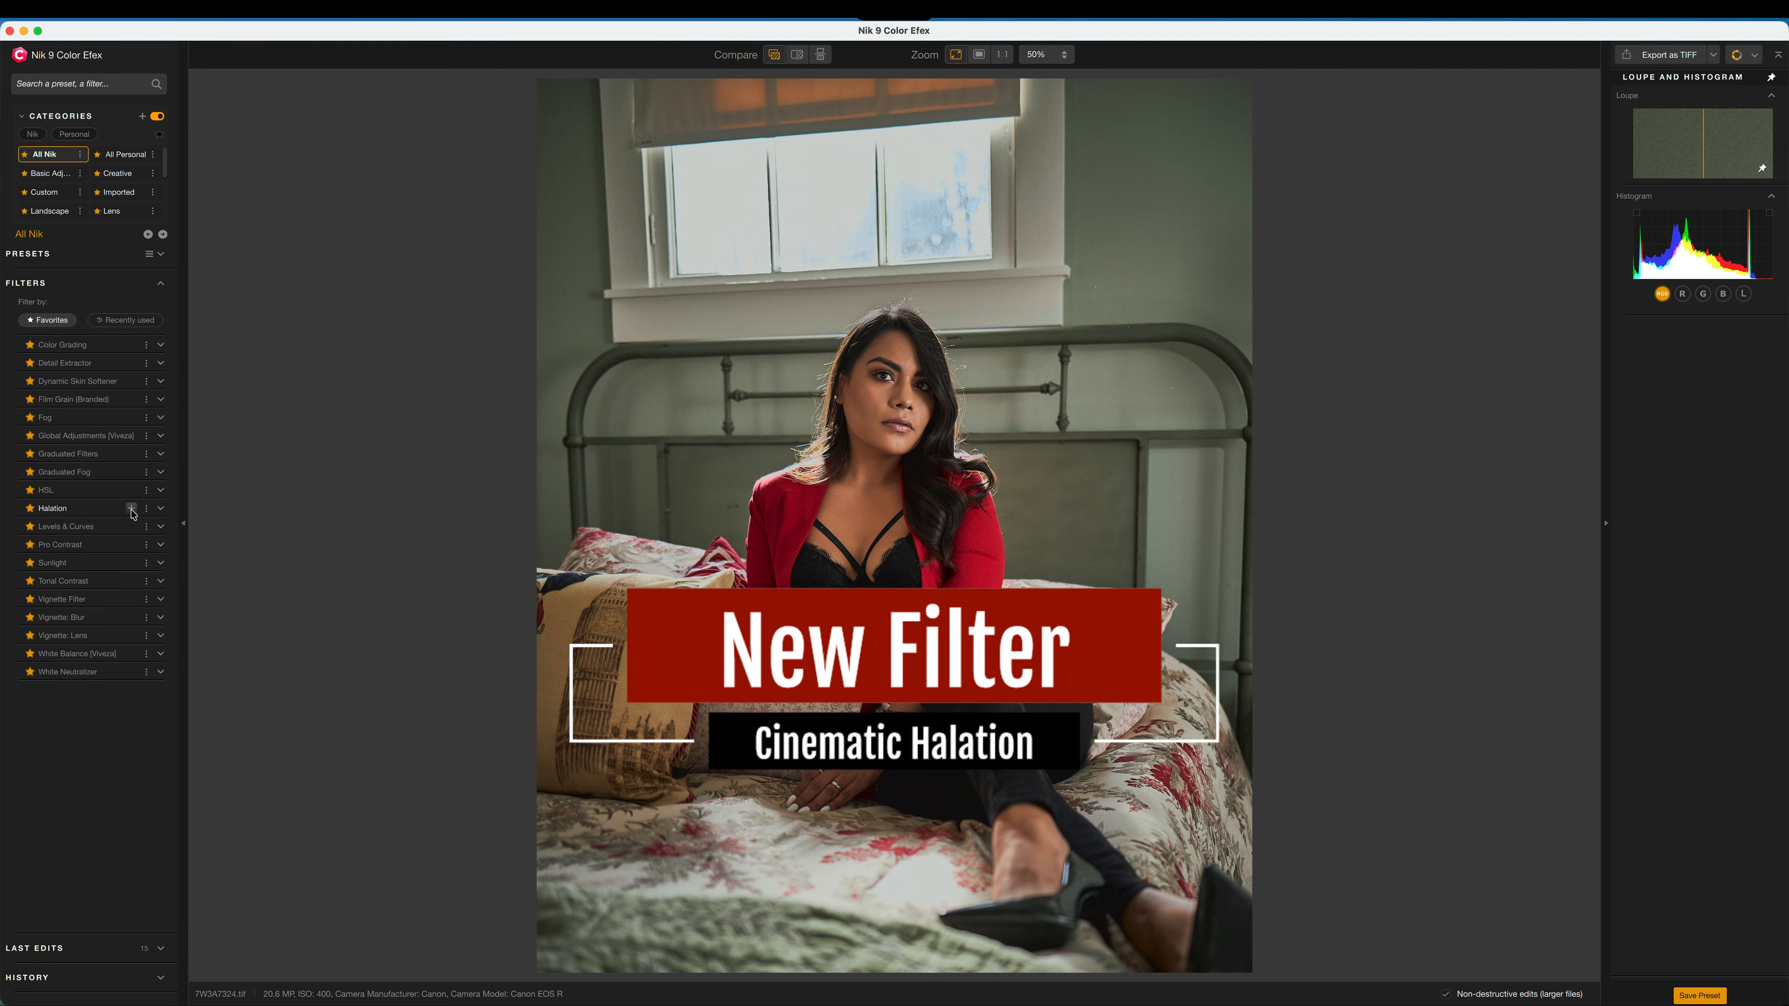
# - Add the Halation filter with intensity 100%, spread 62% and sensitivity 50%
pyautogui.click(131, 508)
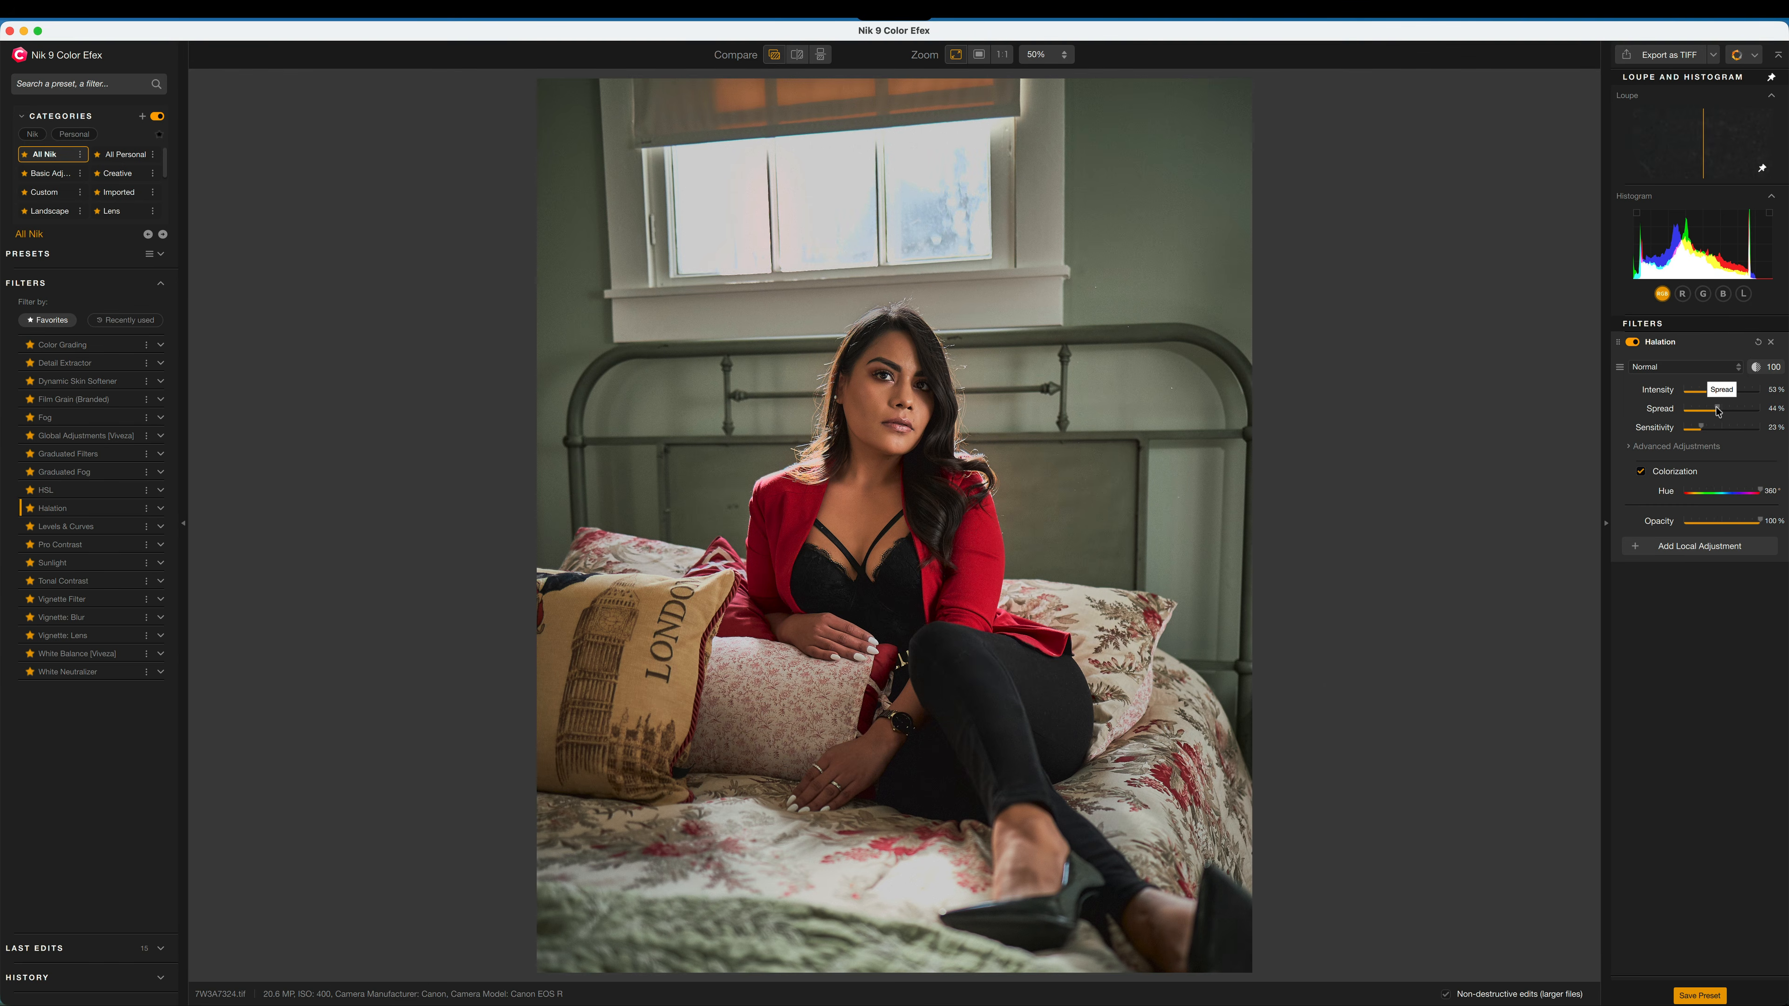
pyautogui.moveTo(1718, 412); pyautogui.dragTo(1760, 390)
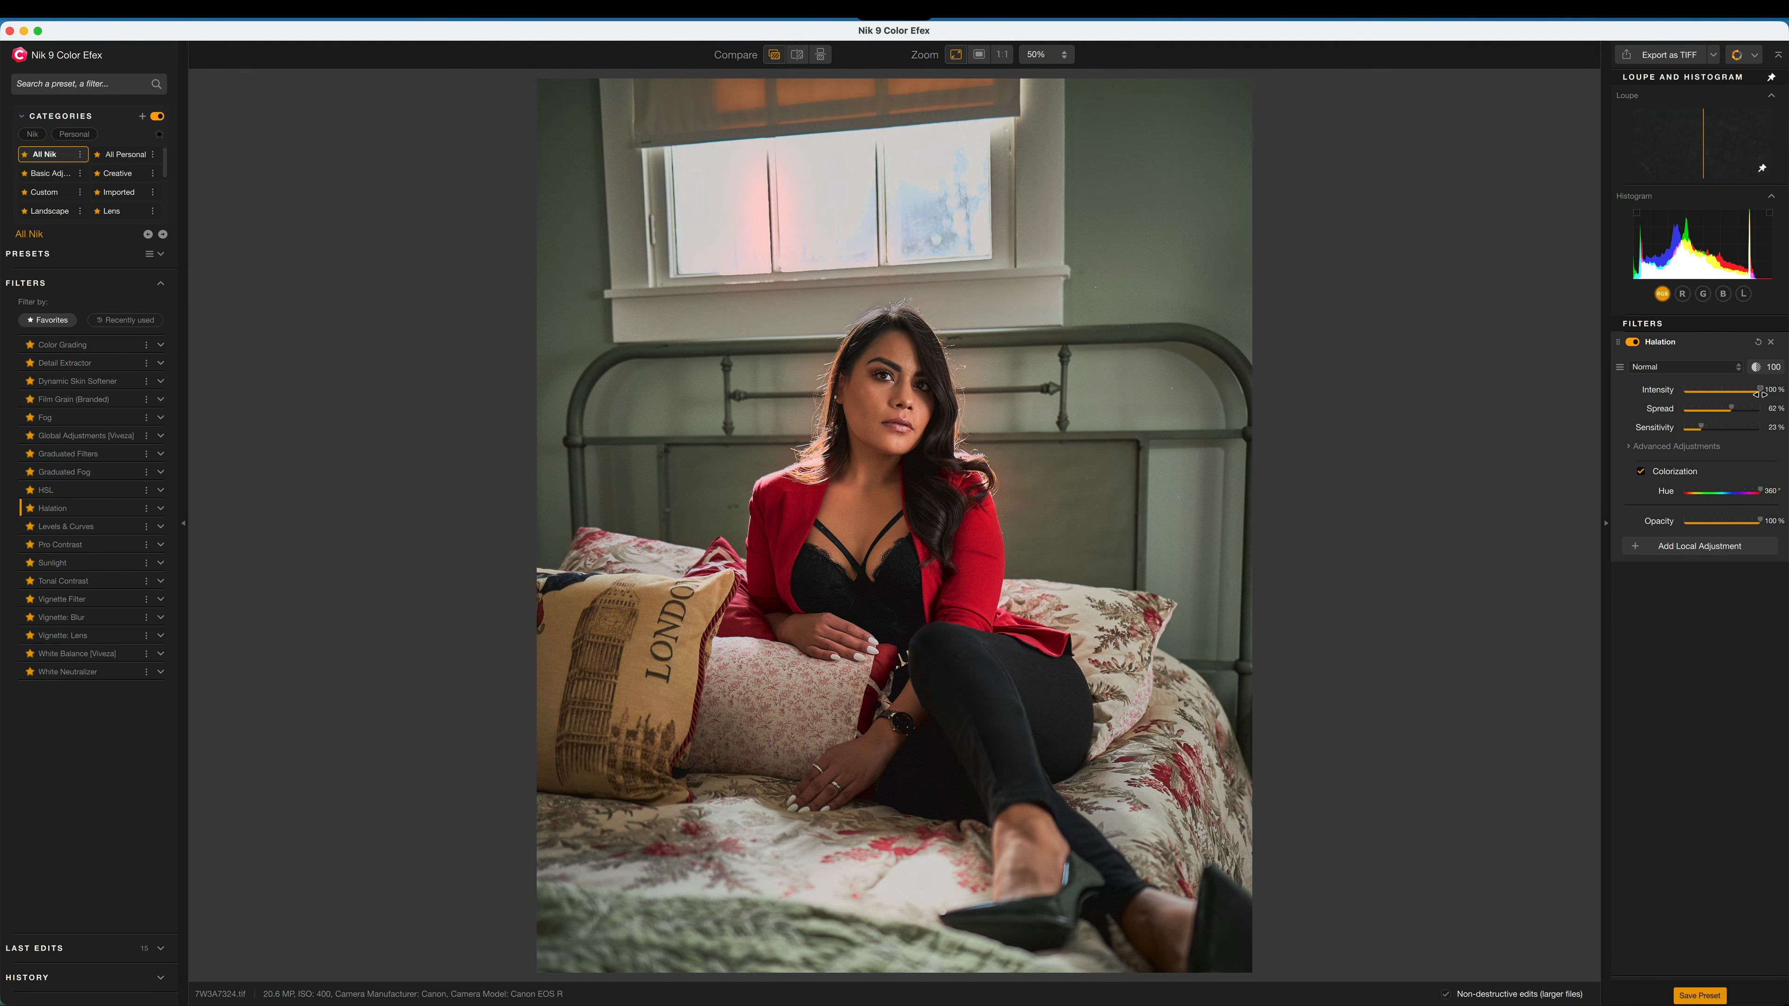
pyautogui.moveTo(1707, 429); pyautogui.dragTo(1723, 431)
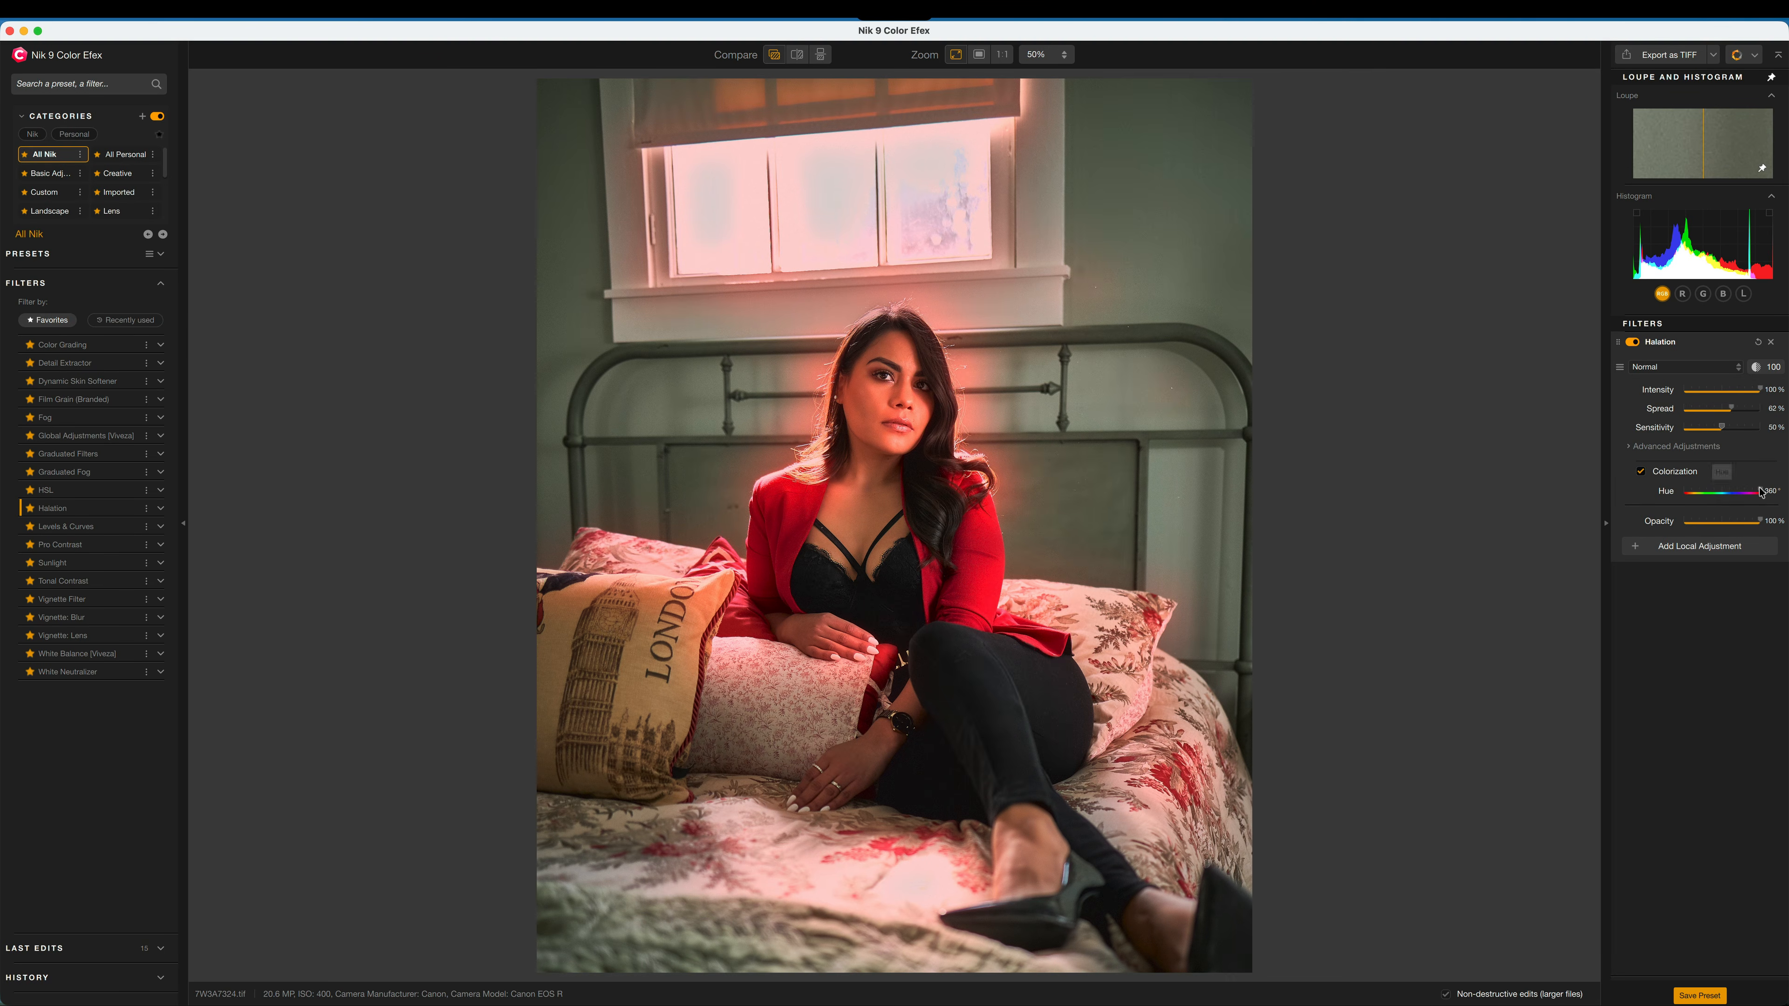
# - Try out the Halation hue, blend mode and blend opacity, returning them to 360°, Normal and 100
pyautogui.moveTo(1762, 493); pyautogui.dragTo(1786, 528)
pyautogui.click(1738, 371)
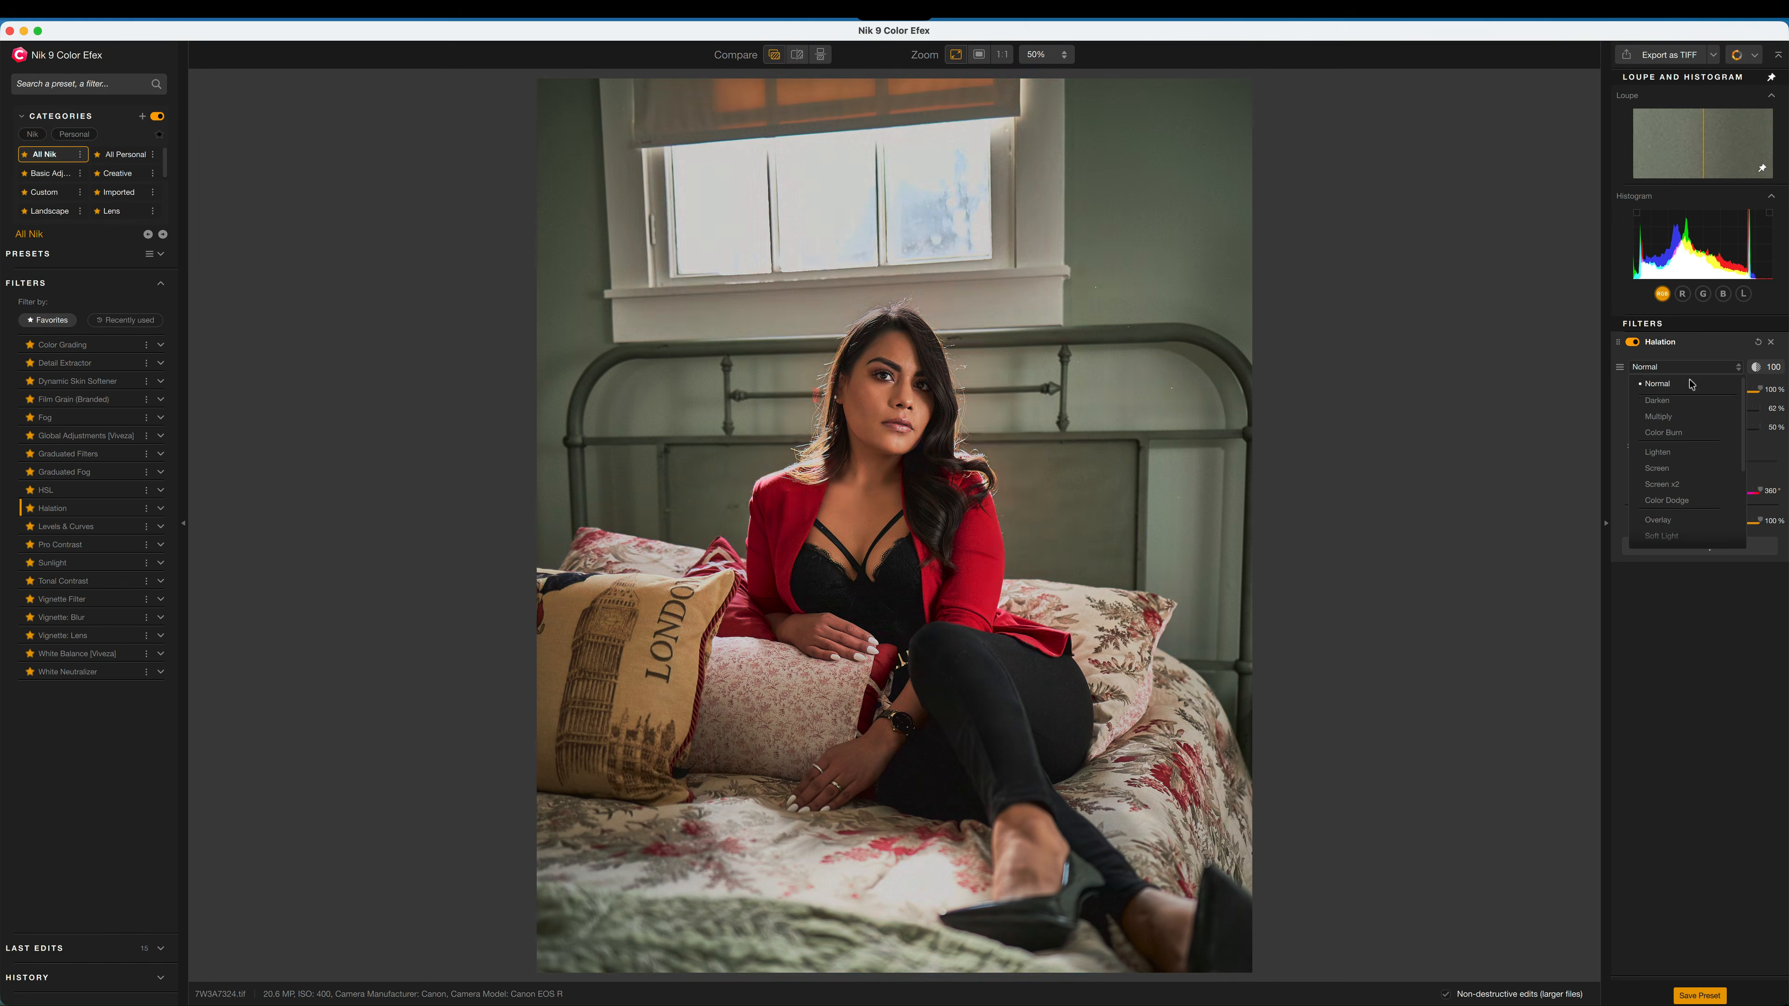
pyautogui.click(1690, 385)
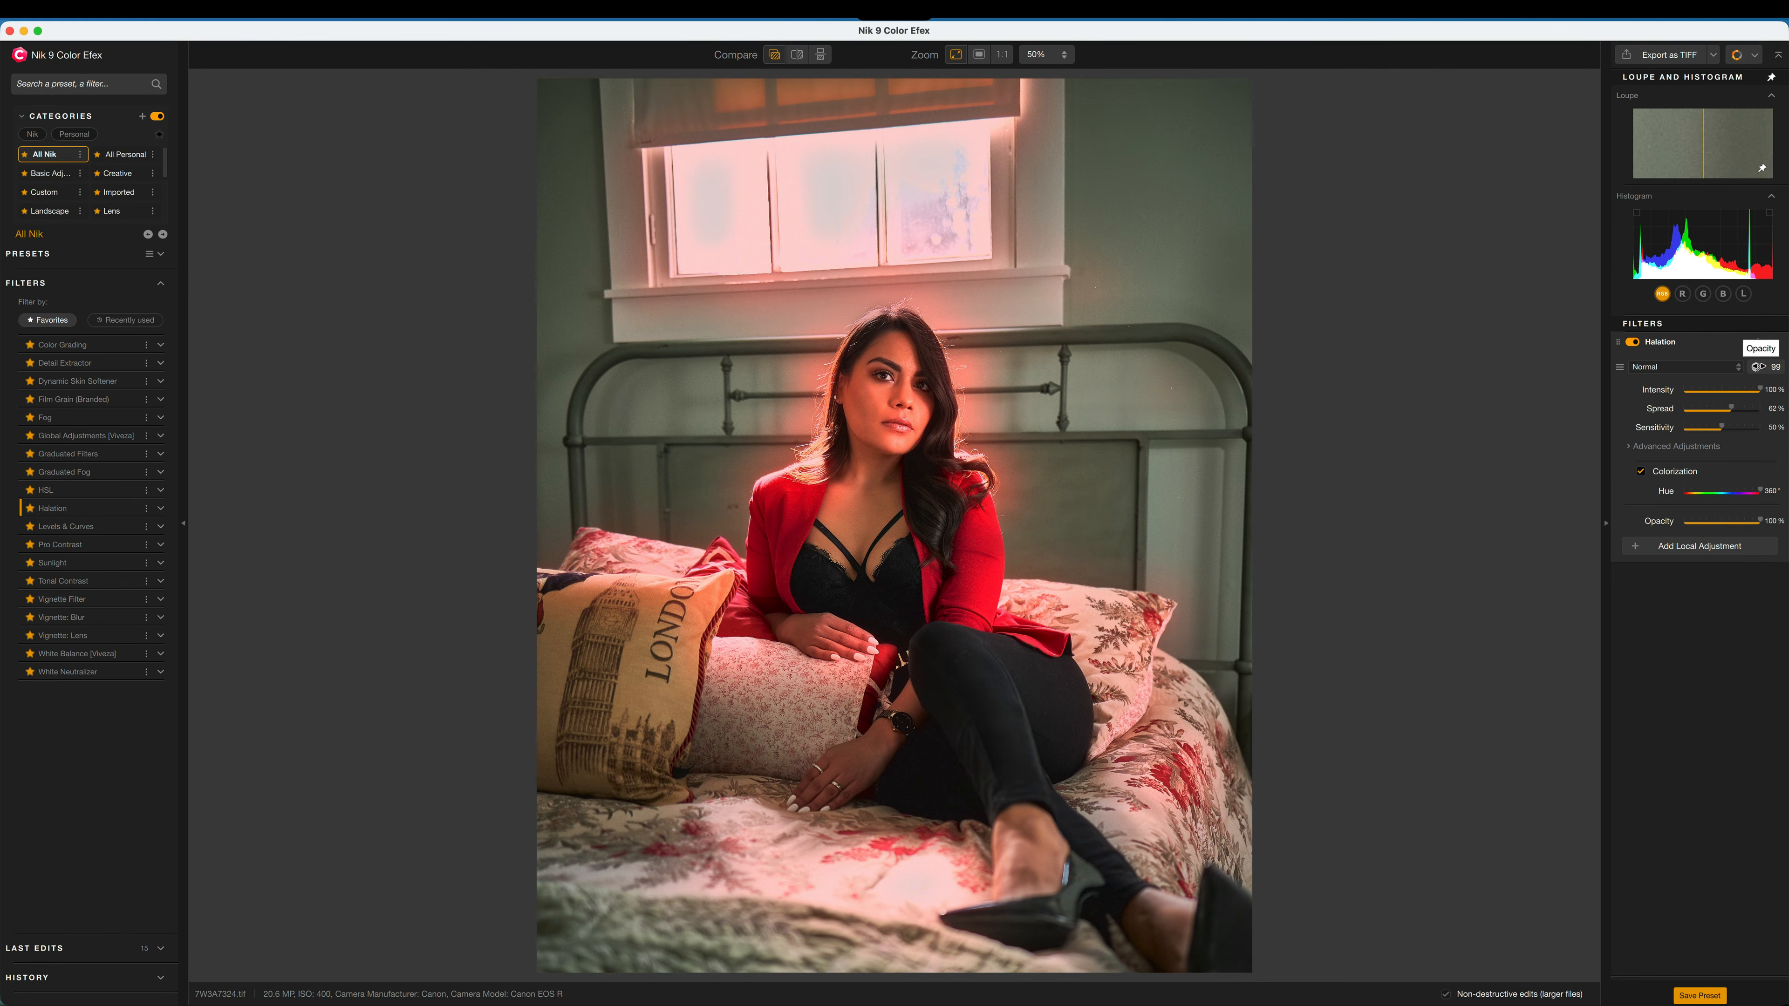
pyautogui.moveTo(1764, 366)
pyautogui.mouseDown()
pyautogui.moveTo(1700, 369)
pyautogui.moveTo(1765, 367)
pyautogui.mouseUp()
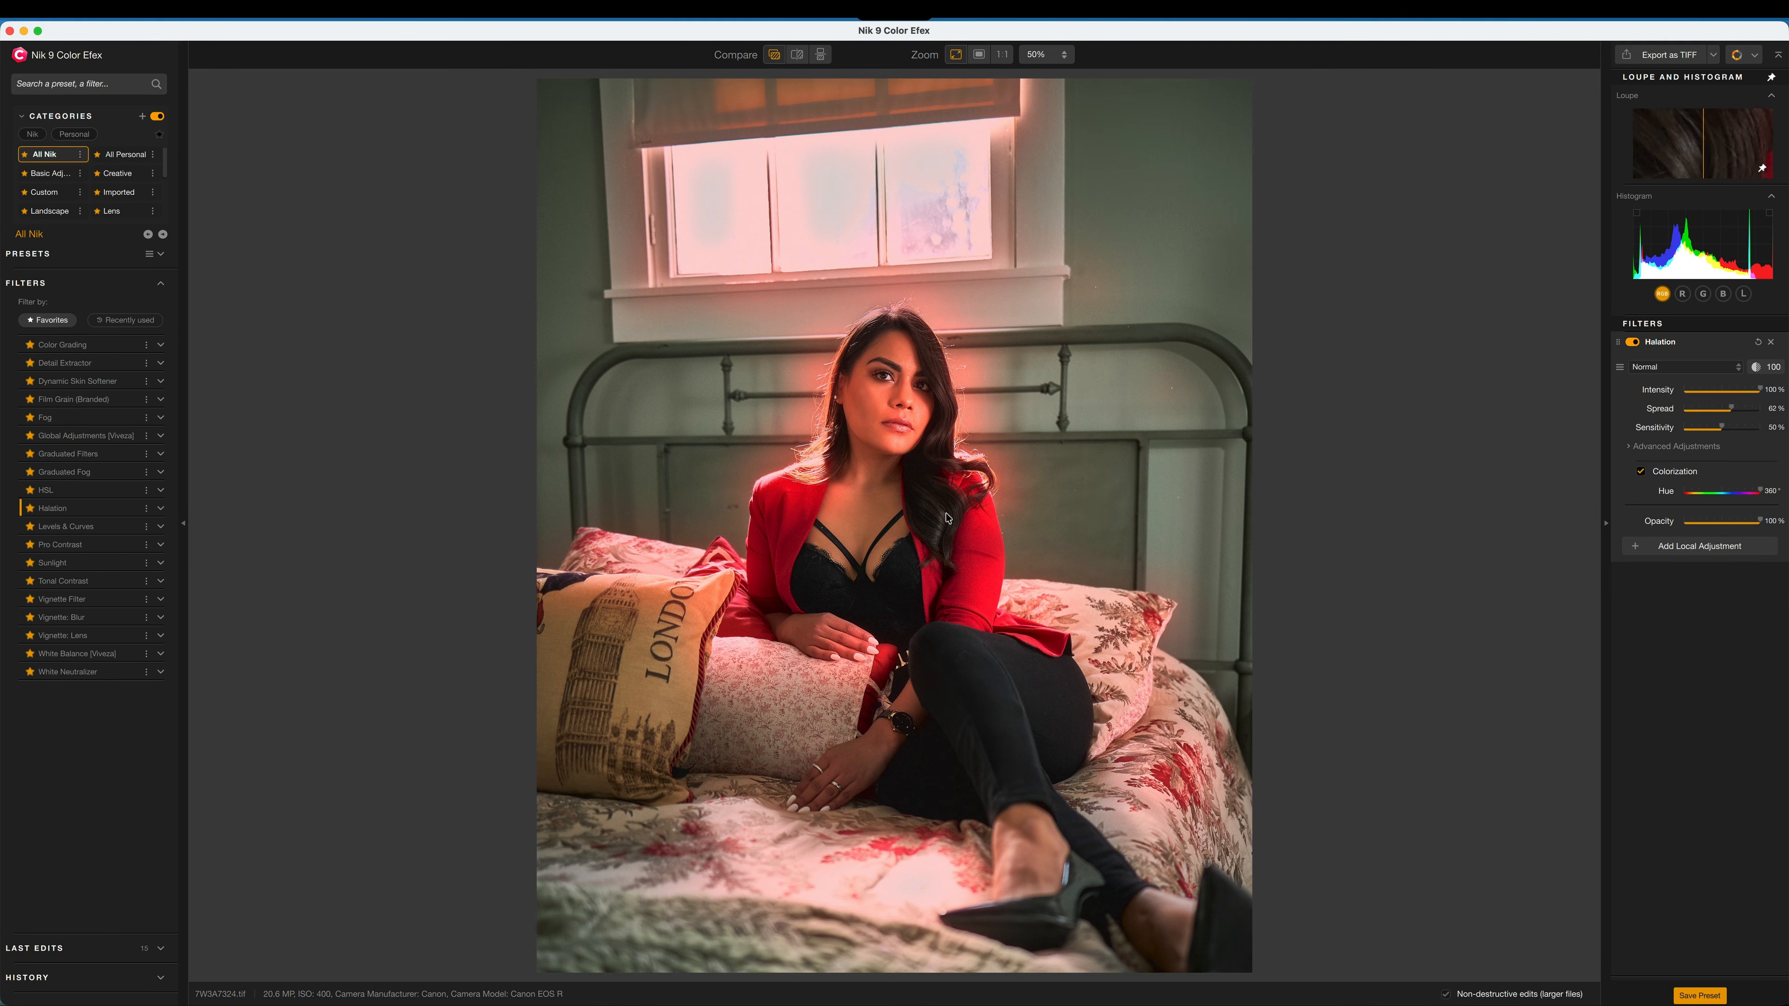
# - Limit the Halation filter to the three window panes with one AI object selection mask for each pane
pyautogui.click(1689, 554)
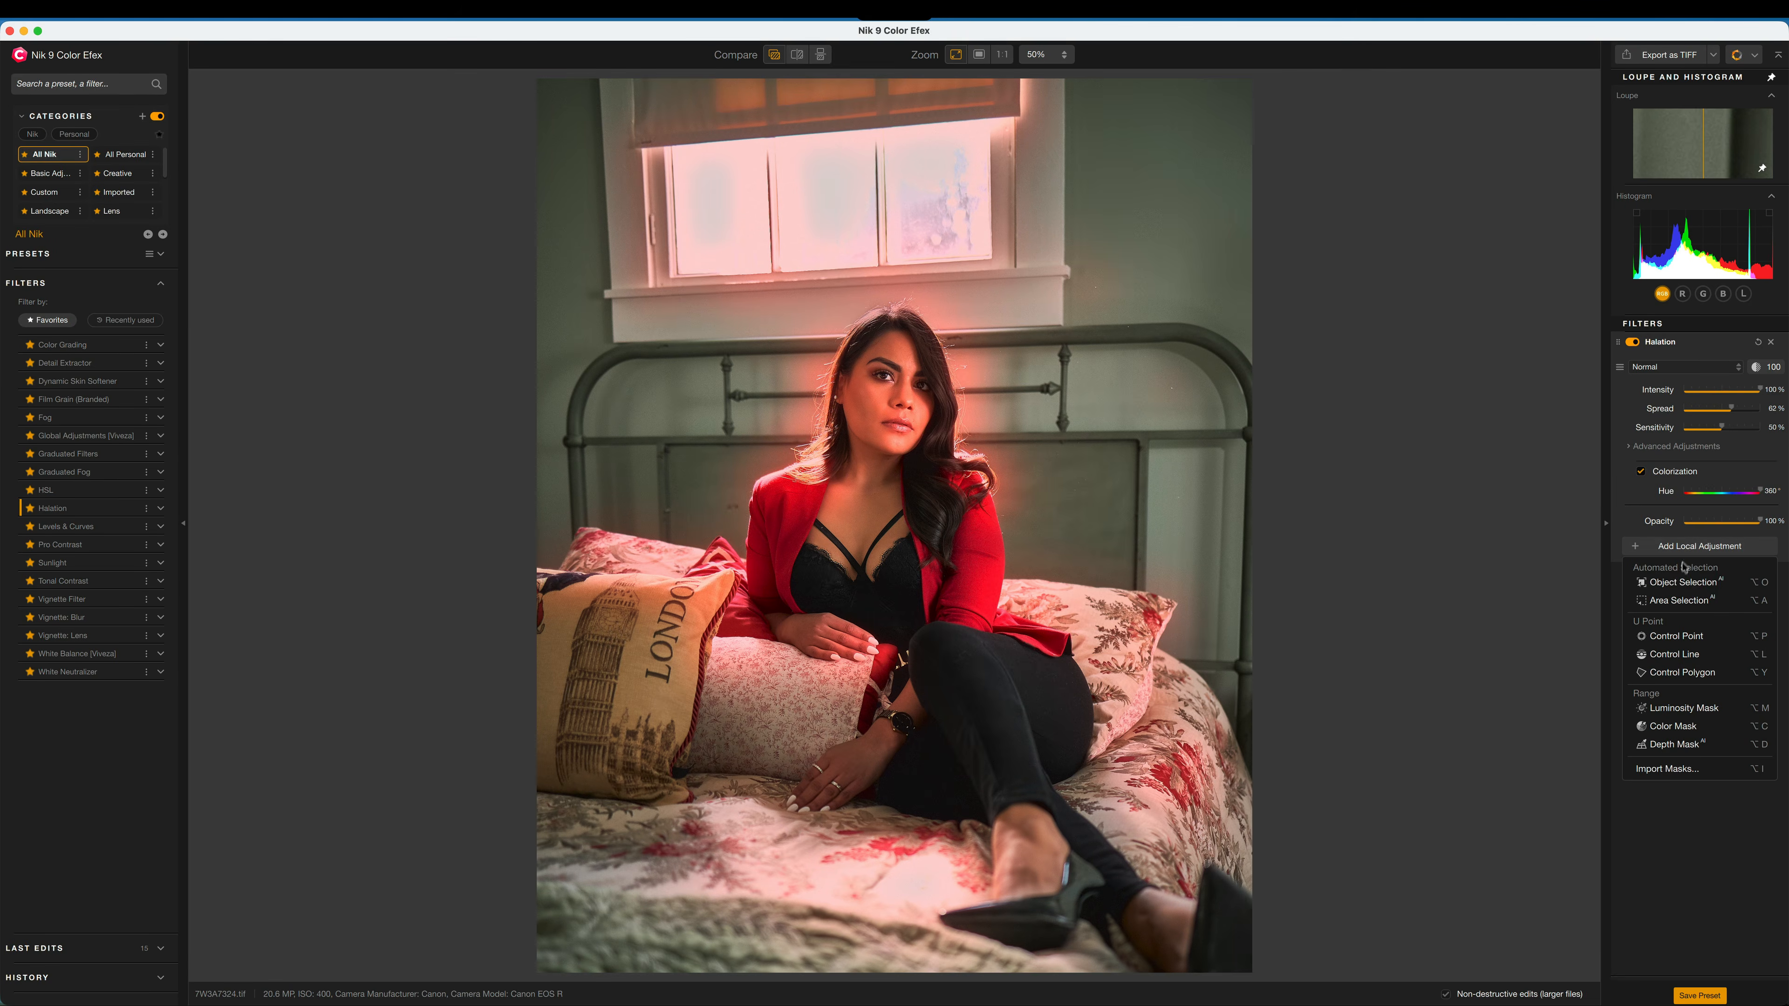
pyautogui.click(1676, 590)
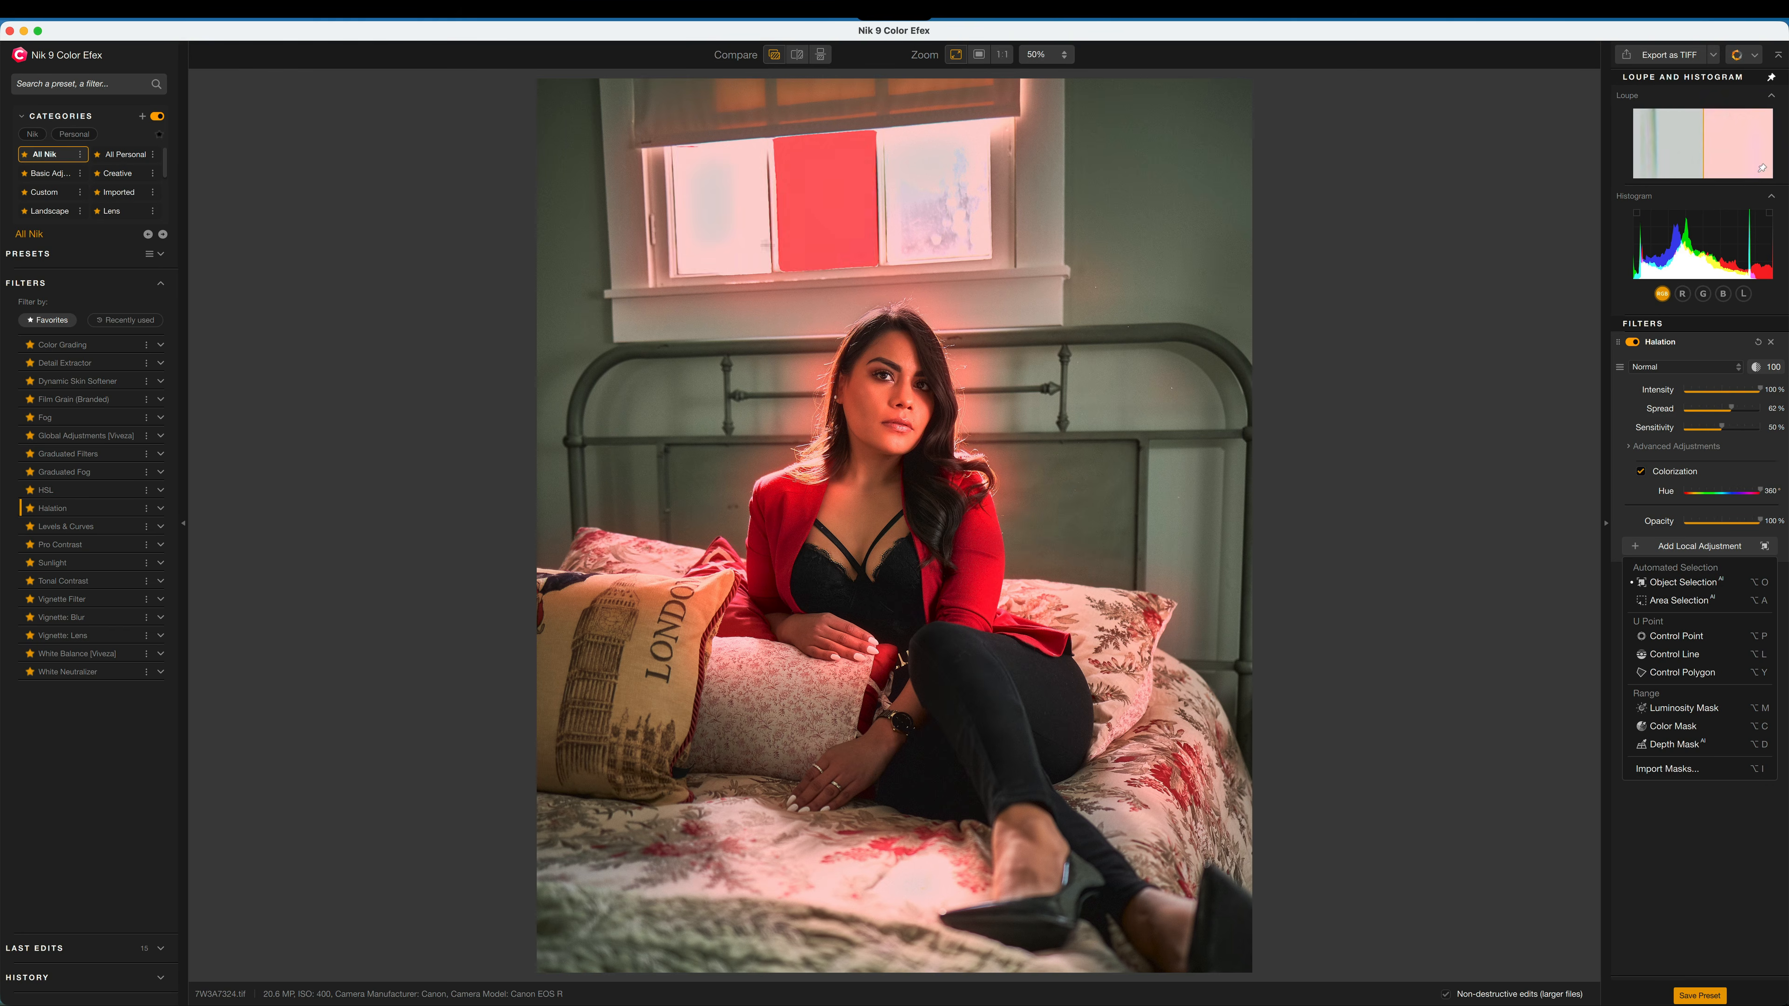
pyautogui.click(696, 250)
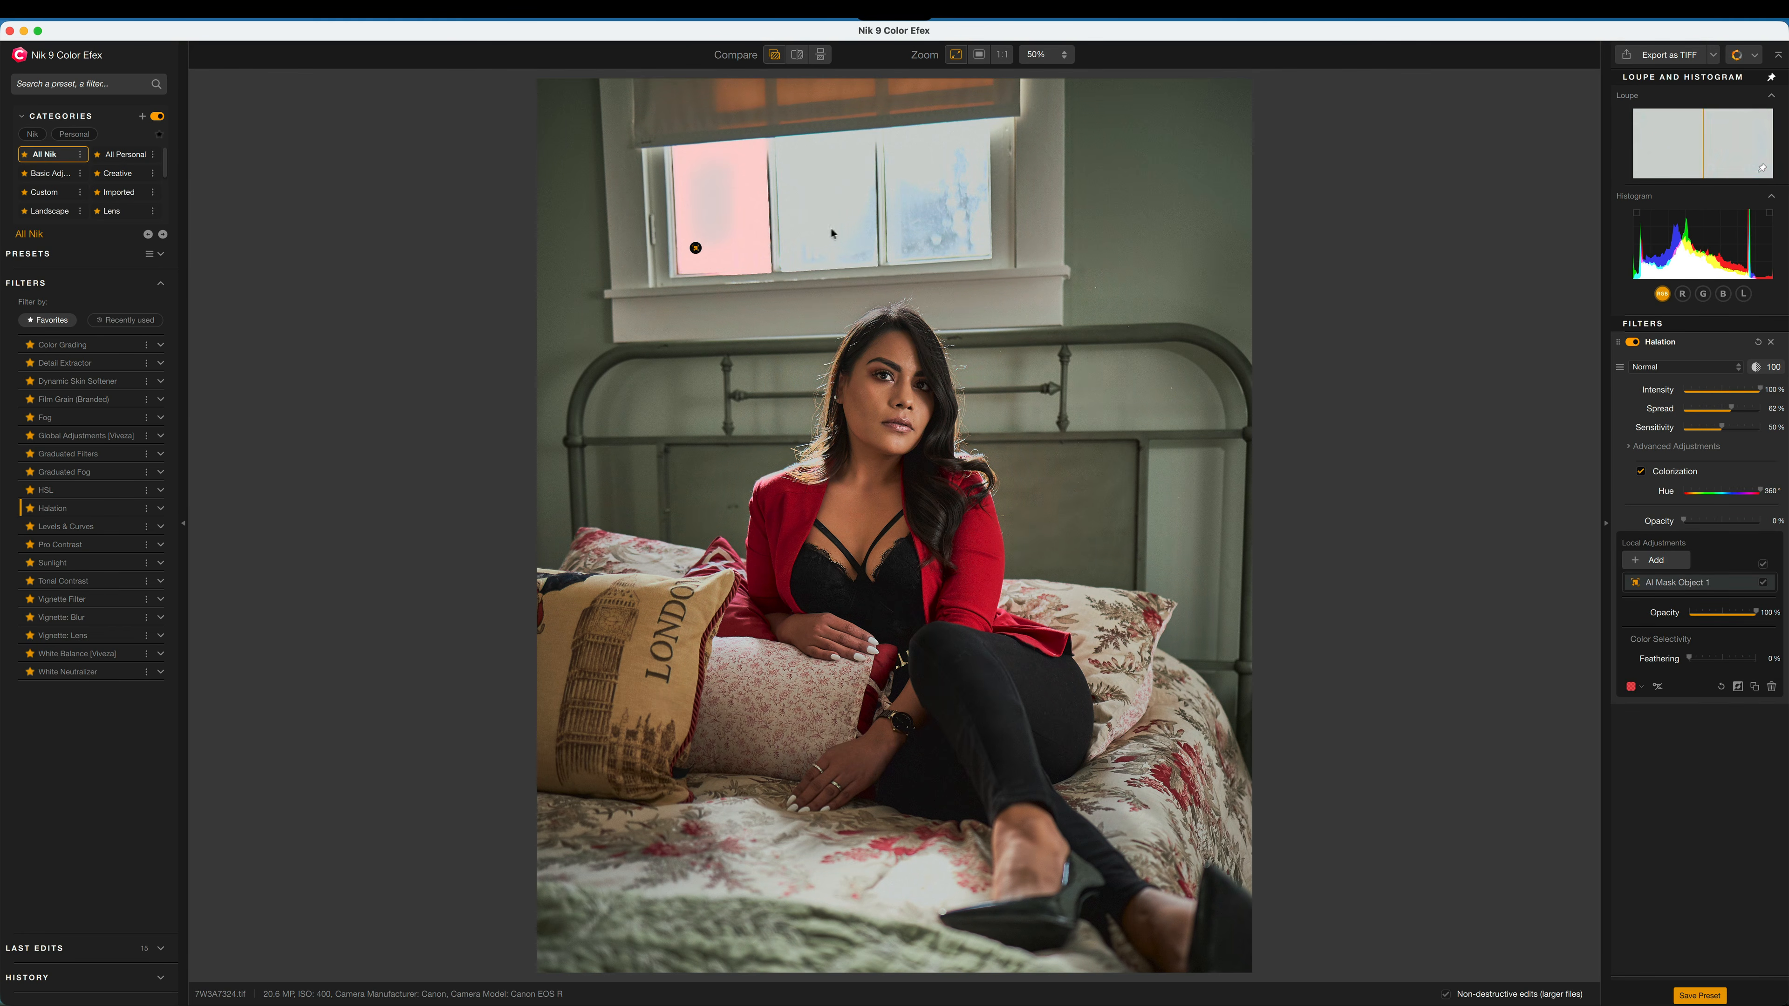
pyautogui.click(1655, 560)
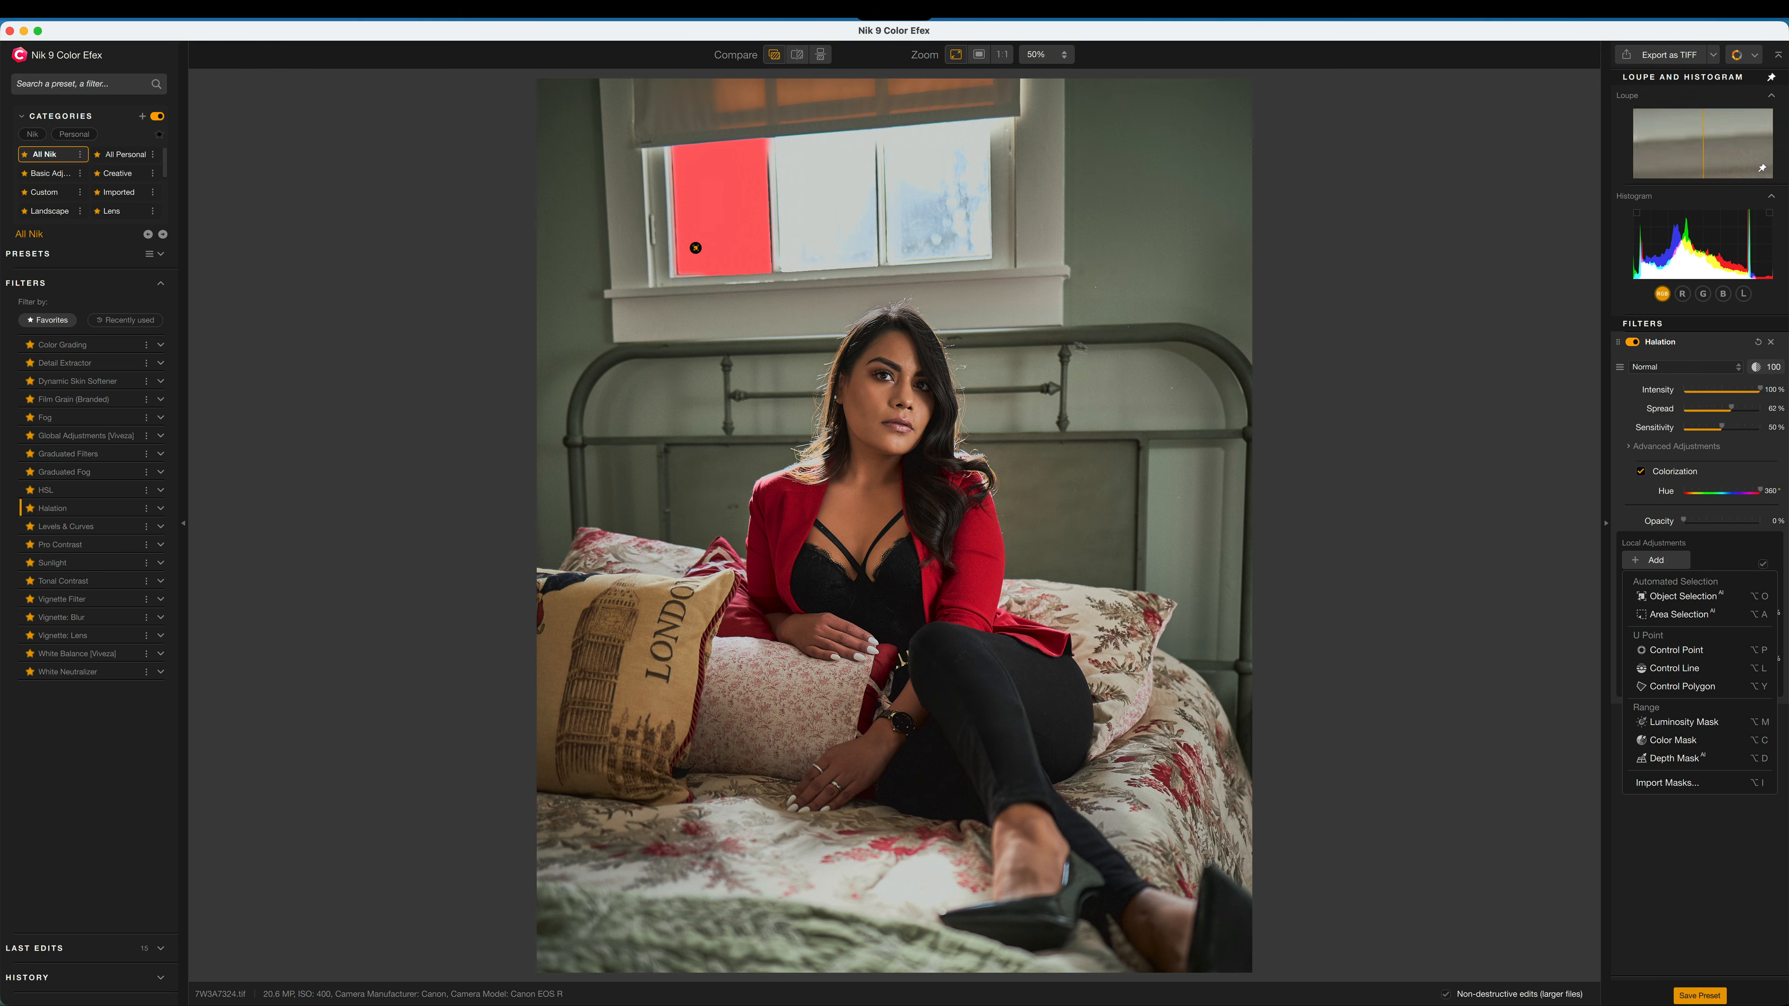
pyautogui.click(1660, 599)
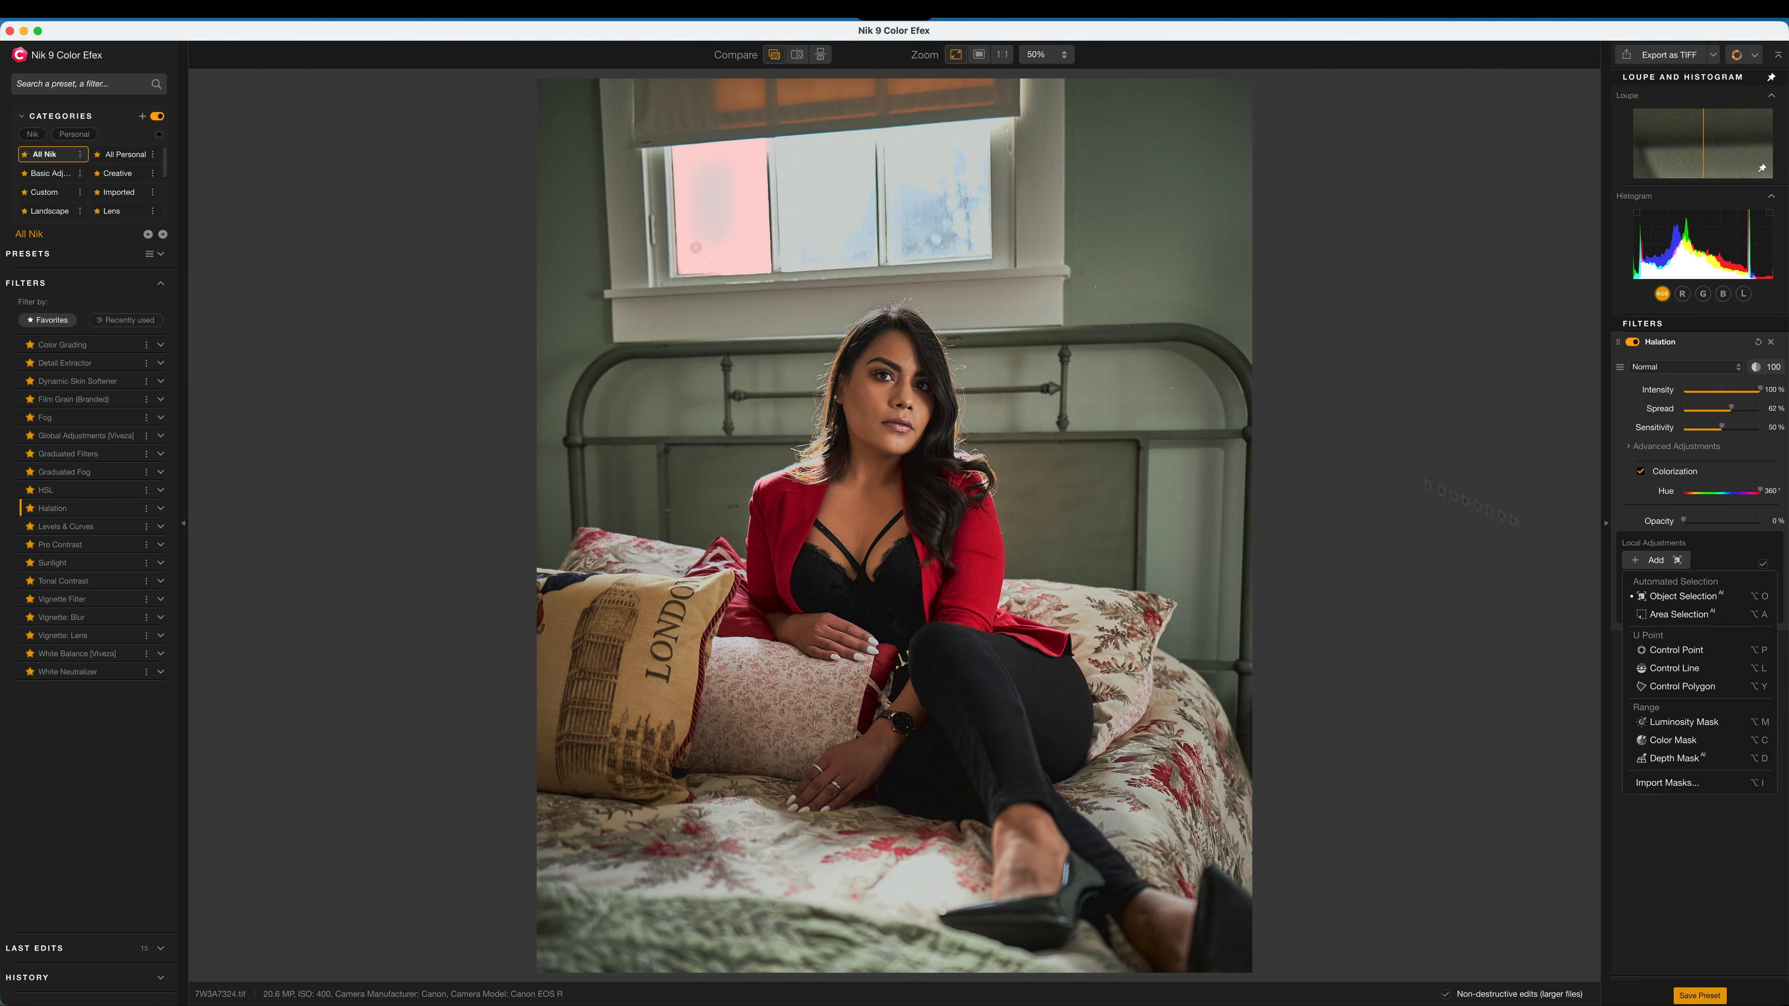
pyautogui.click(827, 221)
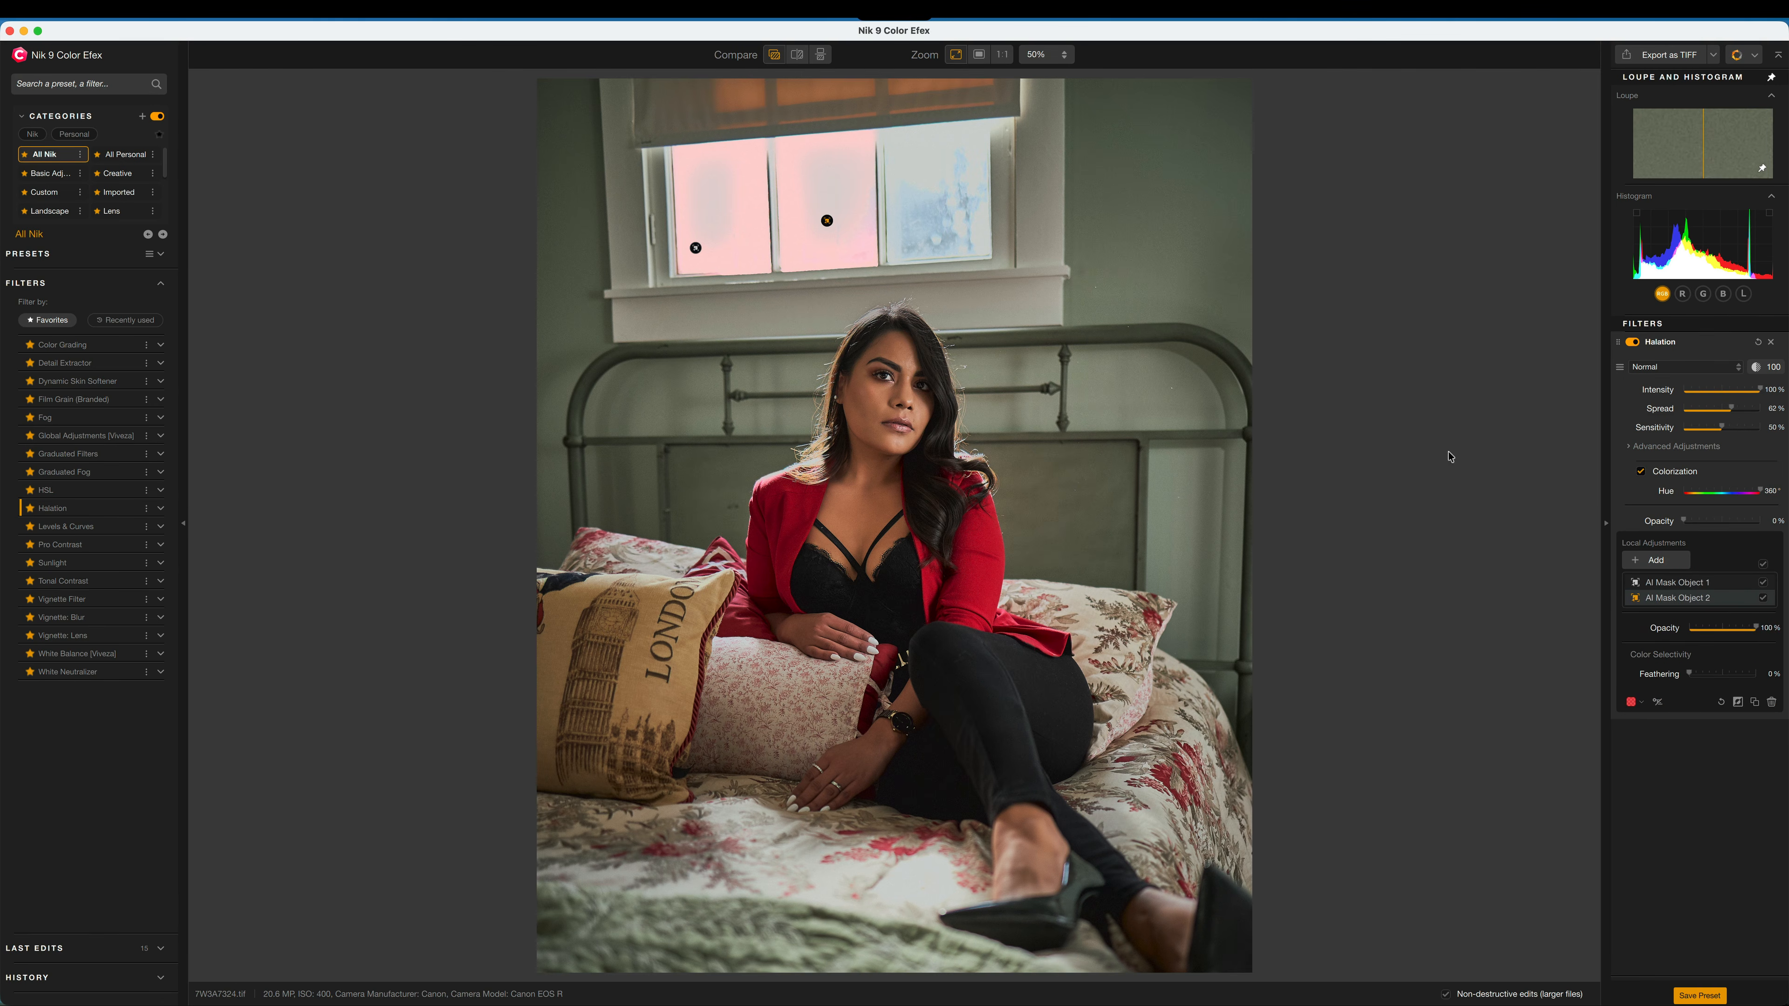
pyautogui.click(1655, 560)
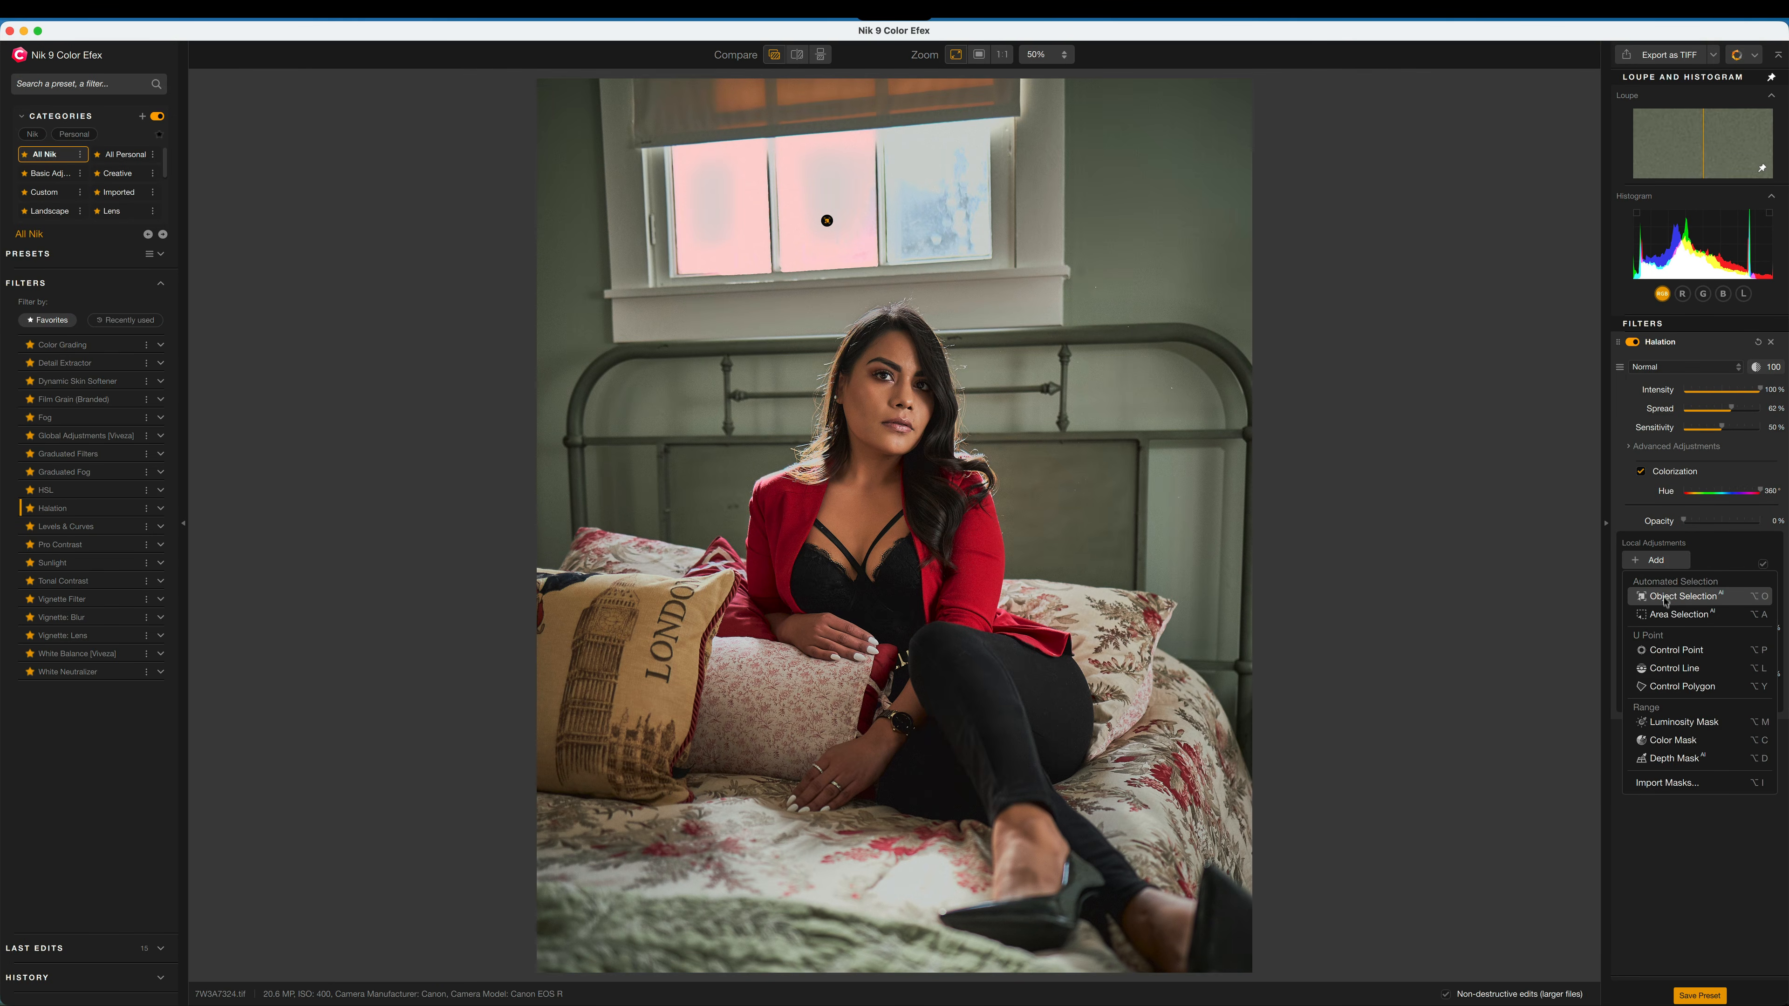
pyautogui.click(1666, 602)
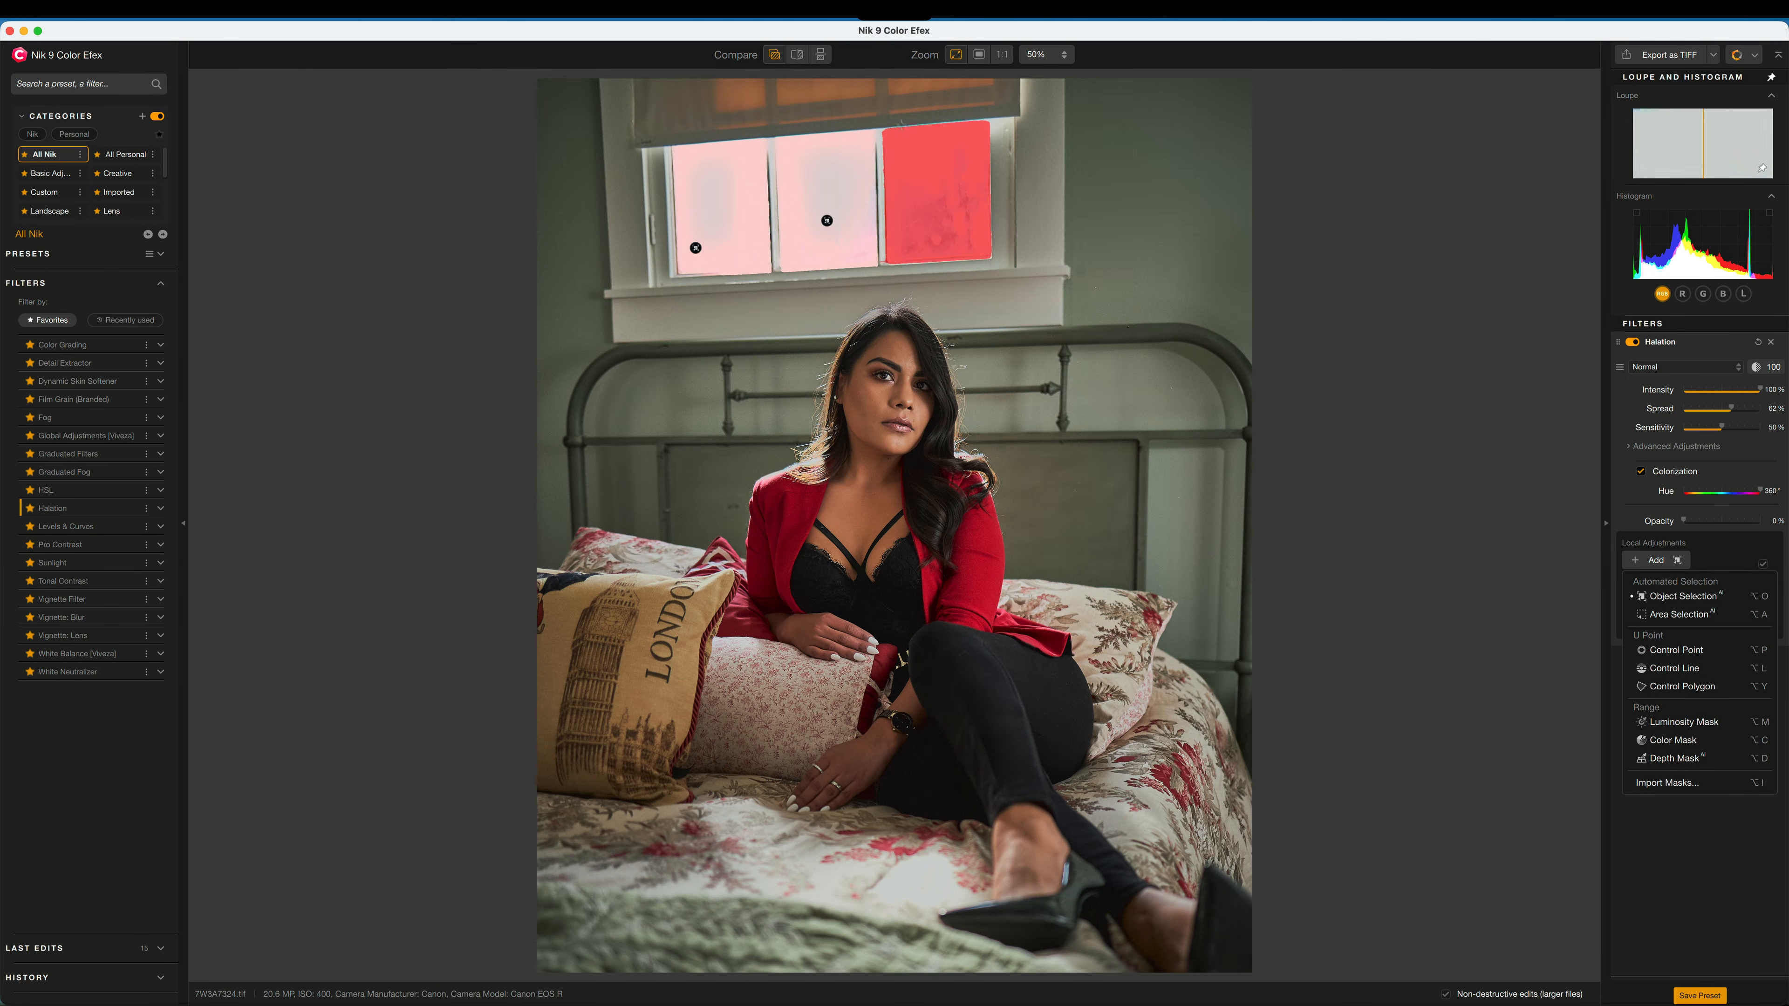
pyautogui.click(920, 183)
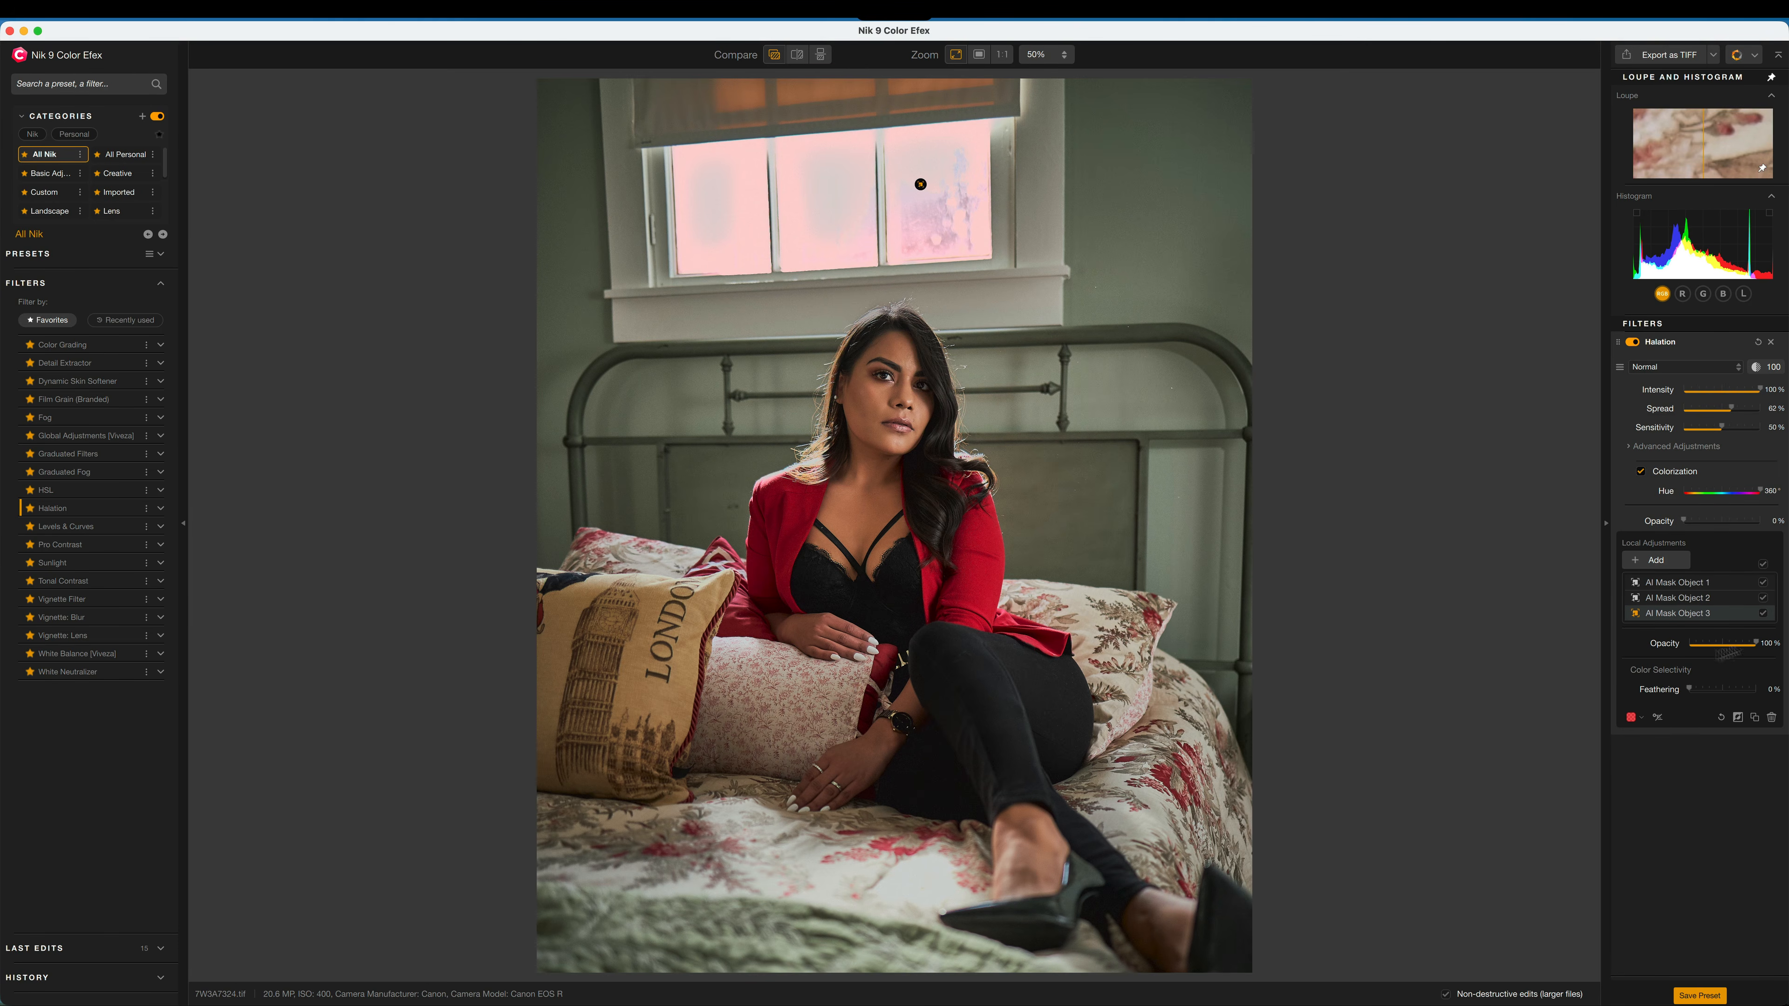
# - Add a depth mask to the Halation filter from the background behind the woman, and compare the image with that mask disabled and enabled
pyautogui.click(1656, 560)
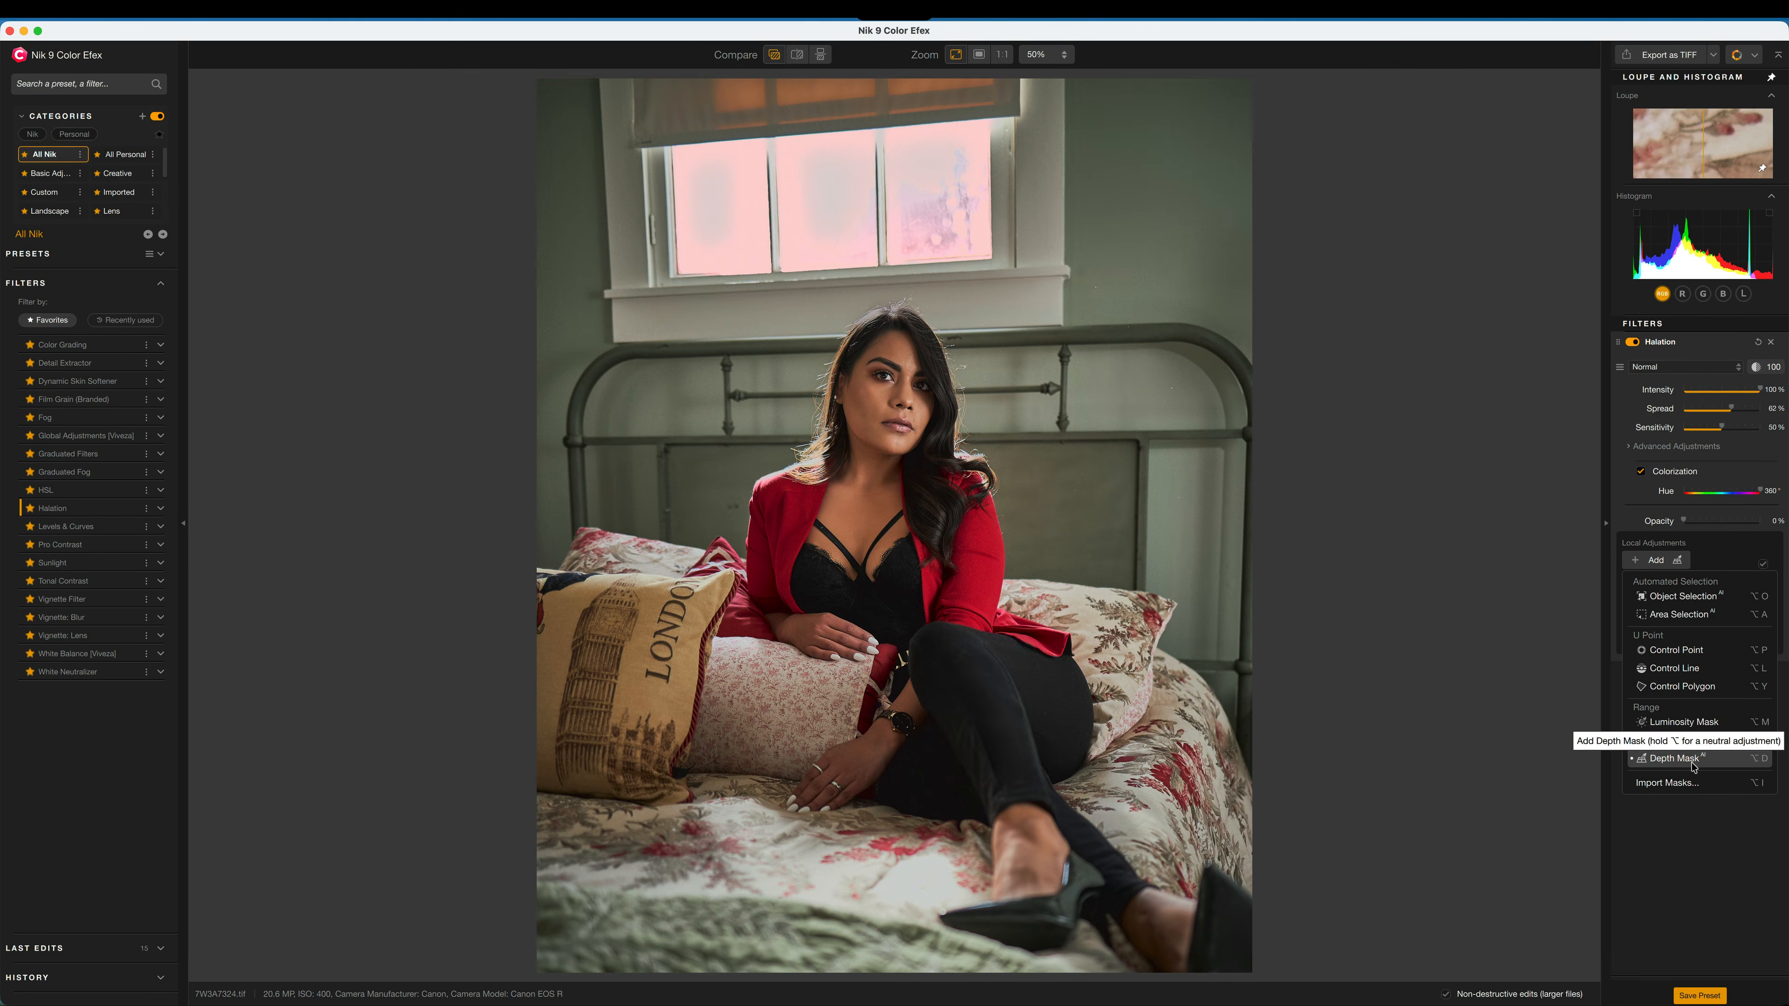
pyautogui.click(755, 451)
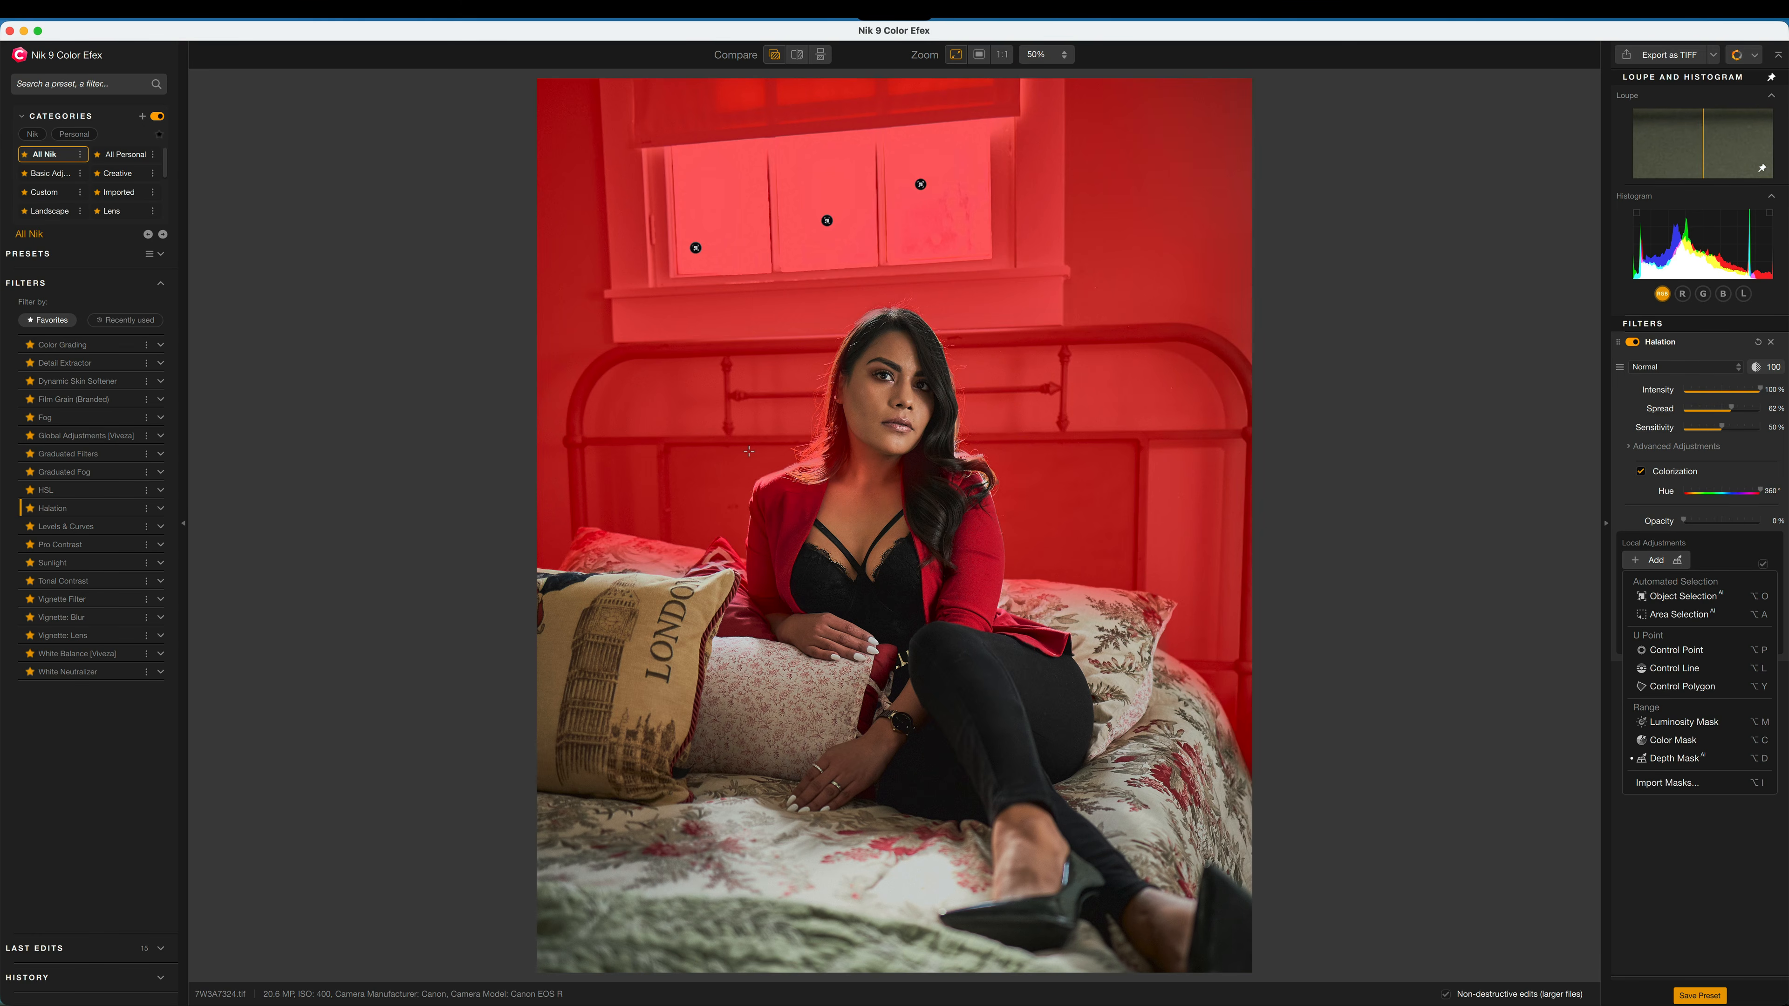
pyautogui.click(749, 451)
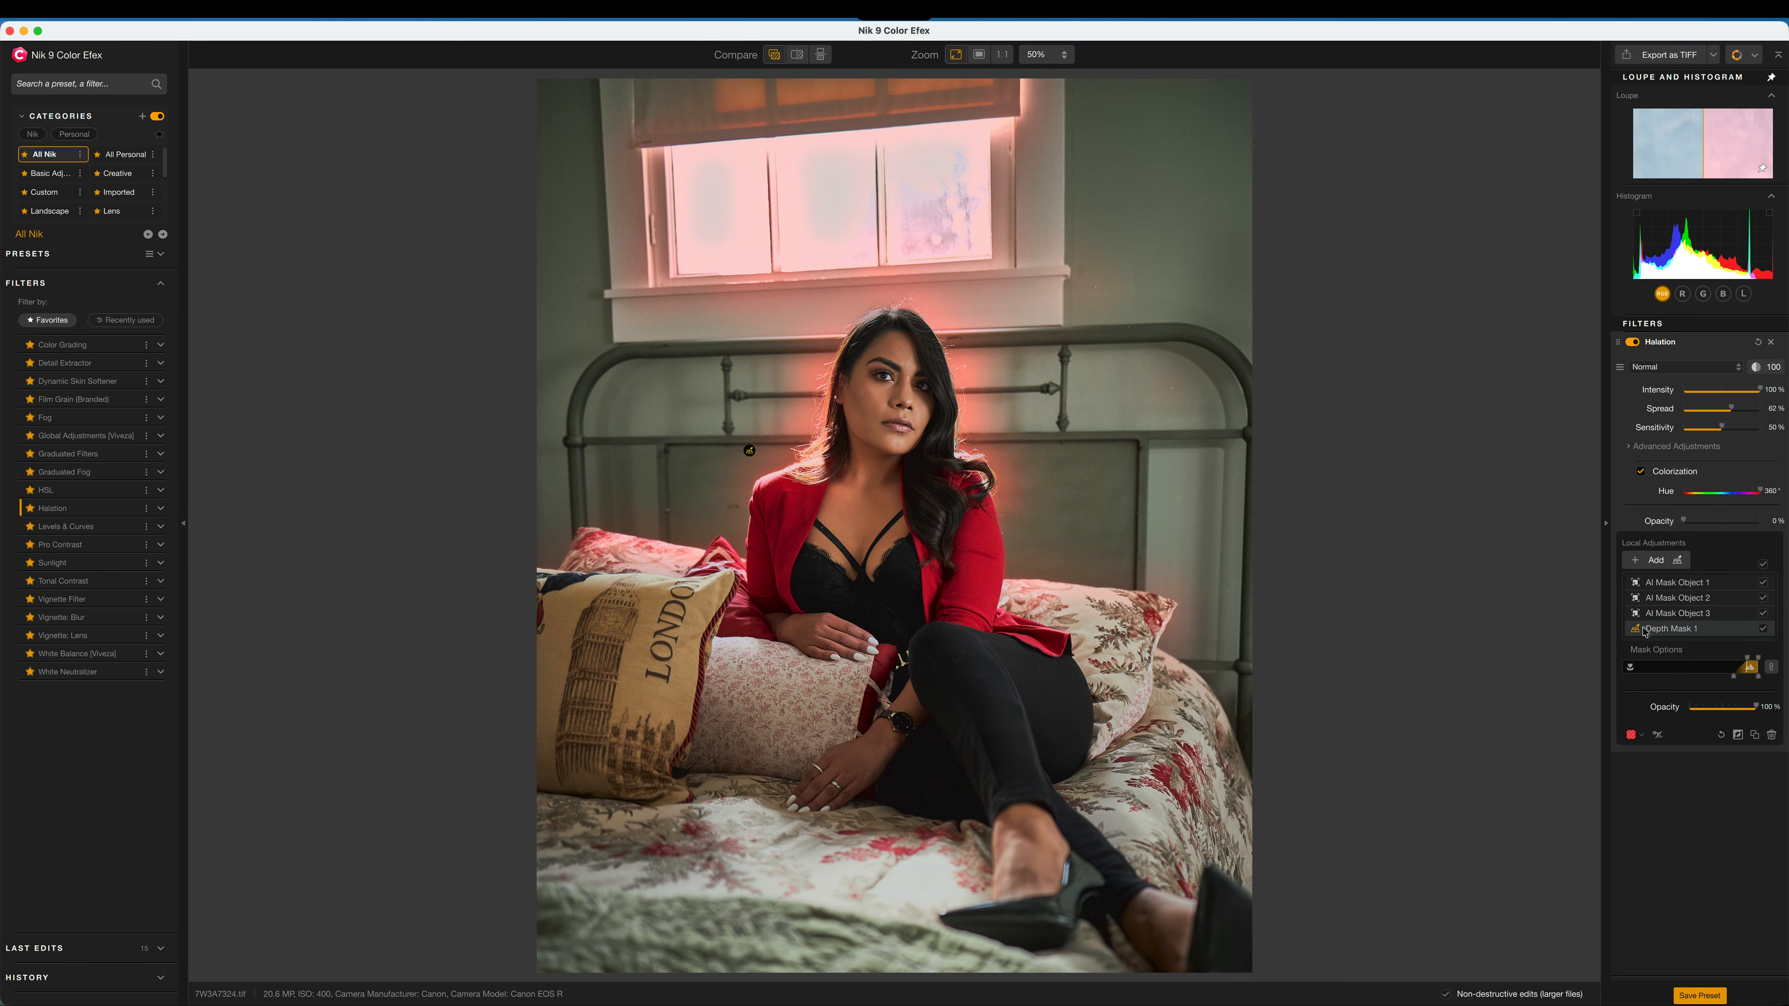
pyautogui.click(1763, 629)
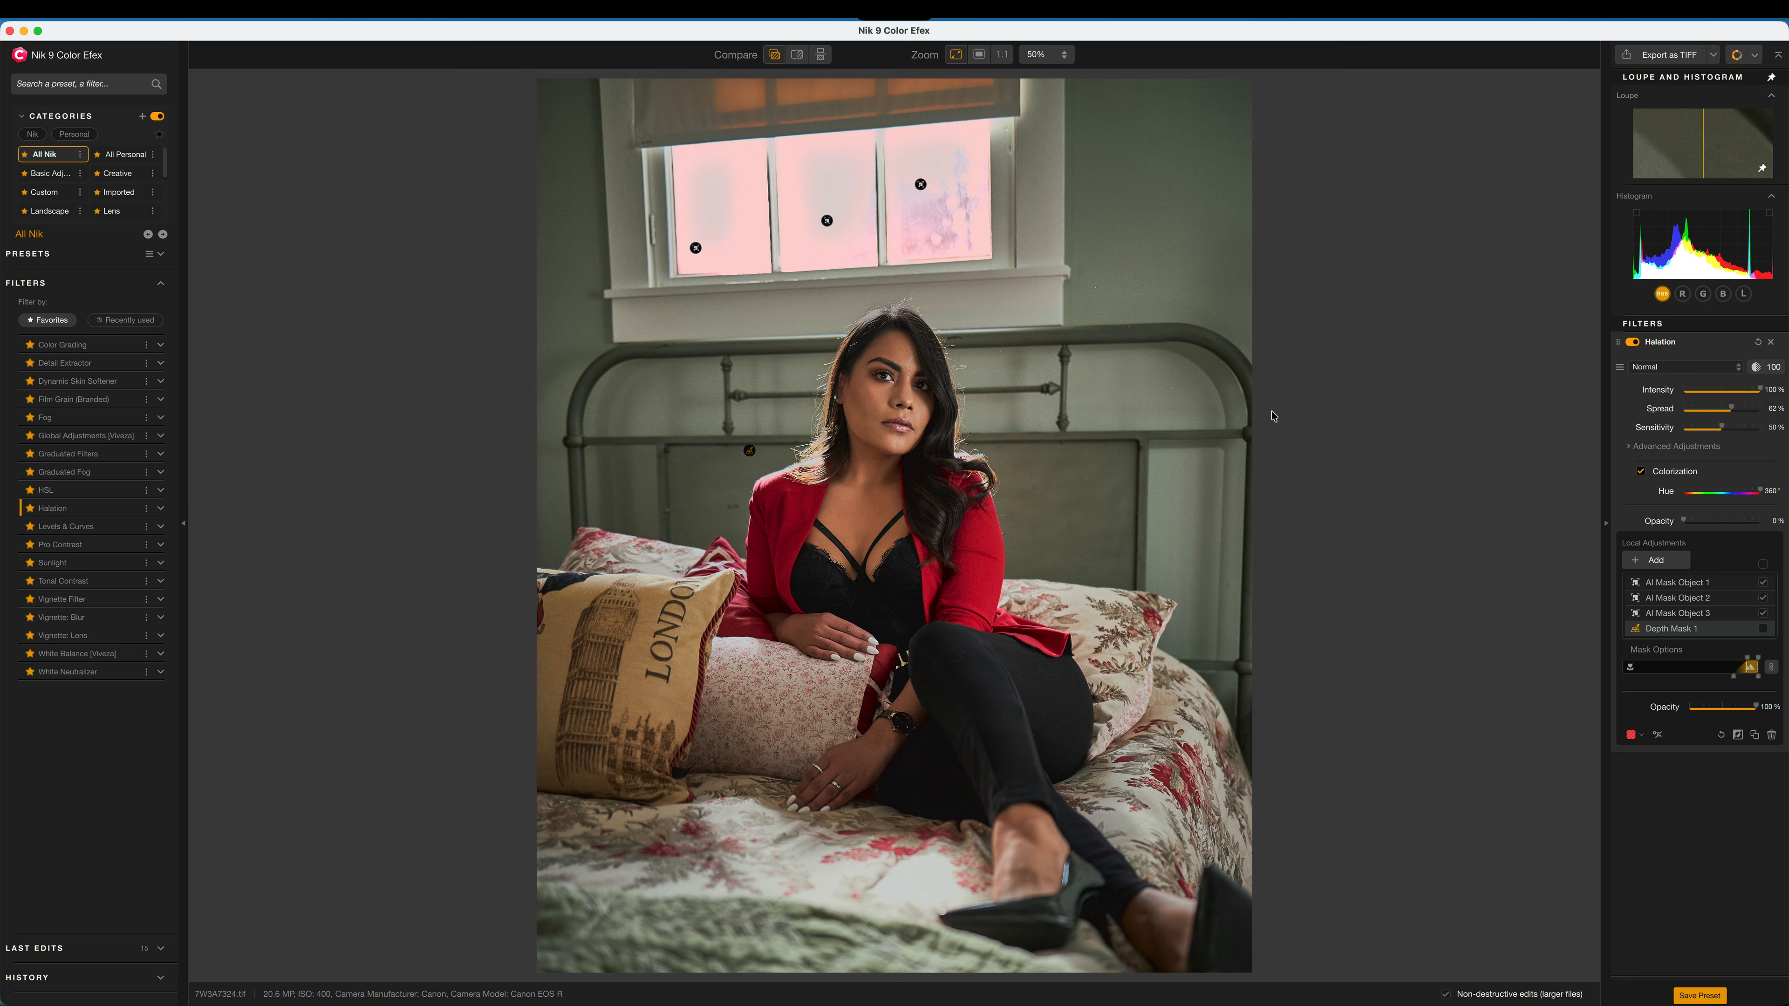
pyautogui.click(1763, 629)
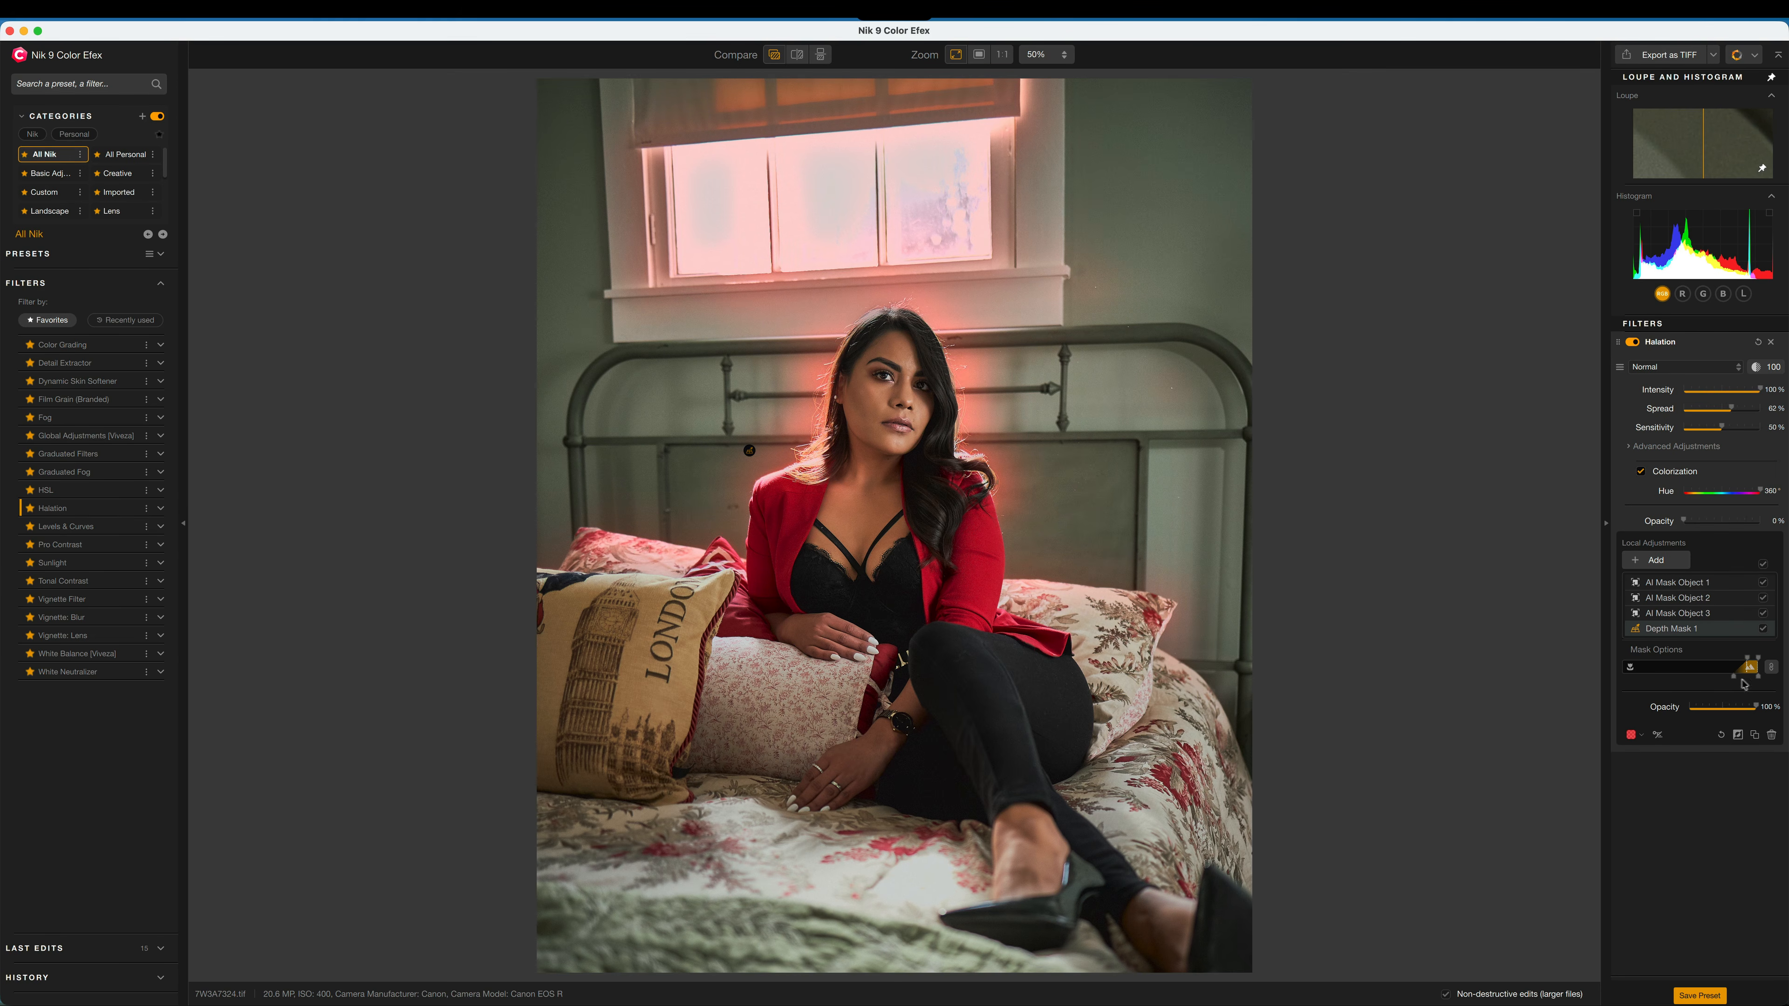
# - Try out a softer falloff on the depth mask's range and lower the mask's opacity
pyautogui.moveTo(1733, 678); pyautogui.dragTo(1691, 685)
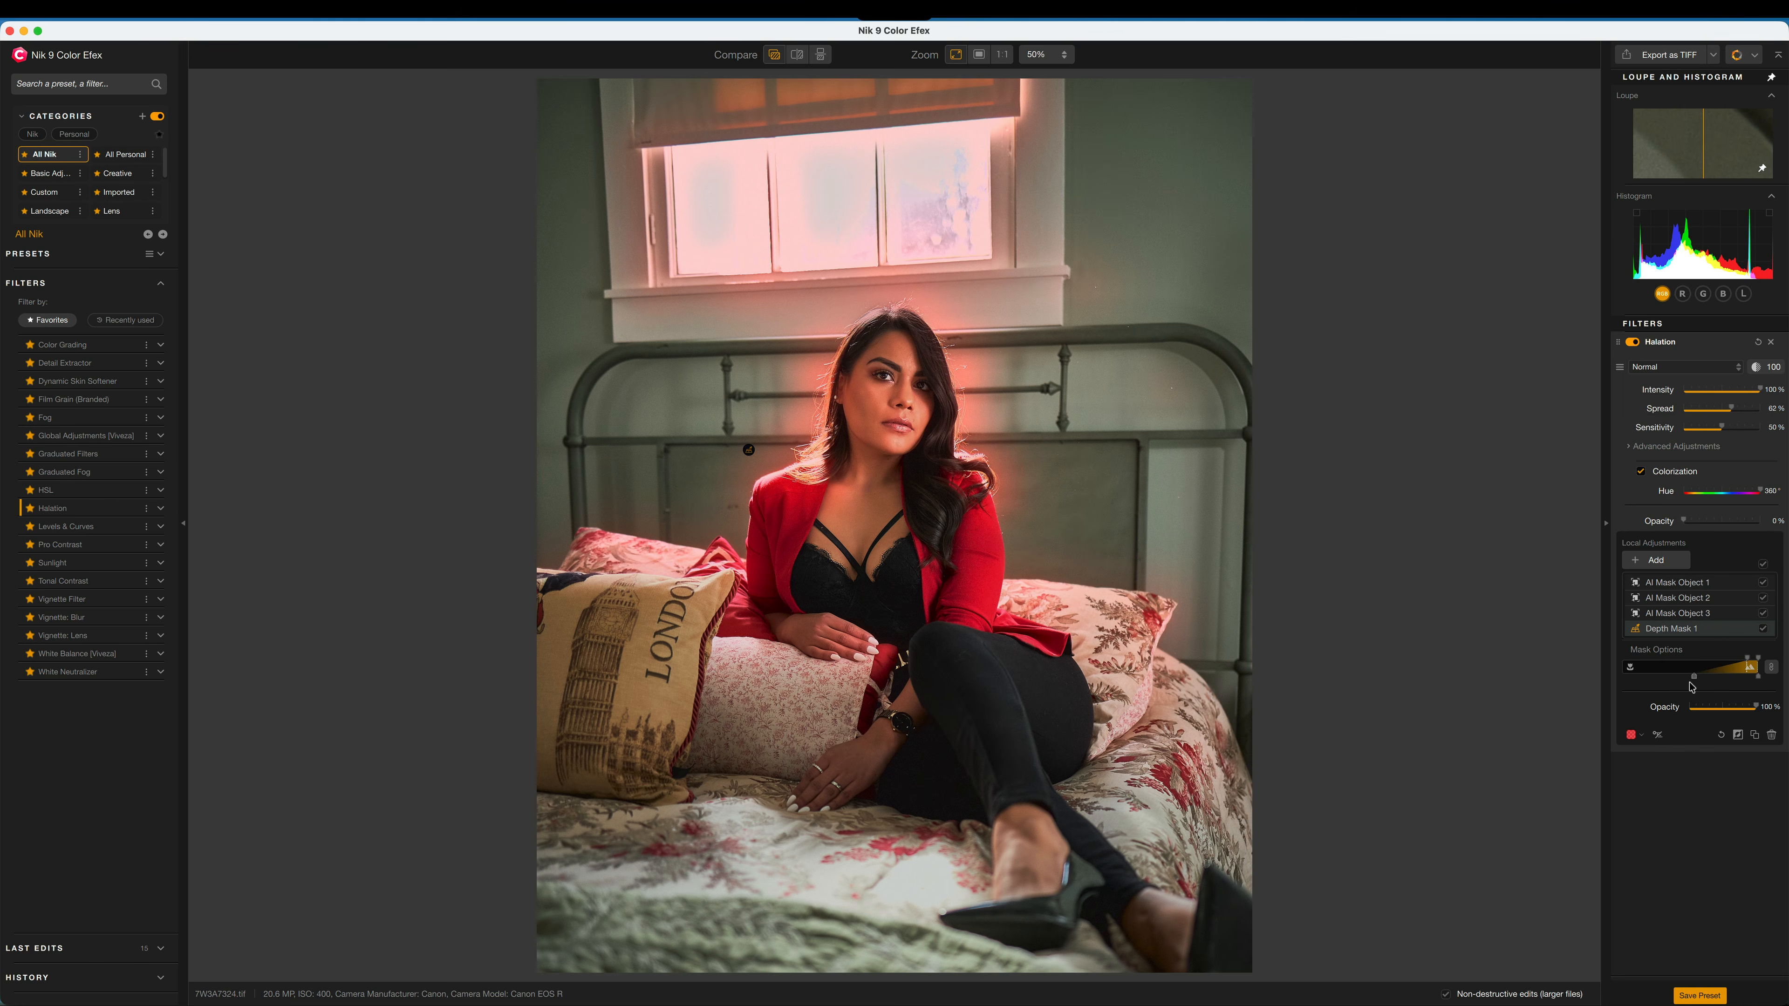
pyautogui.click(1719, 680)
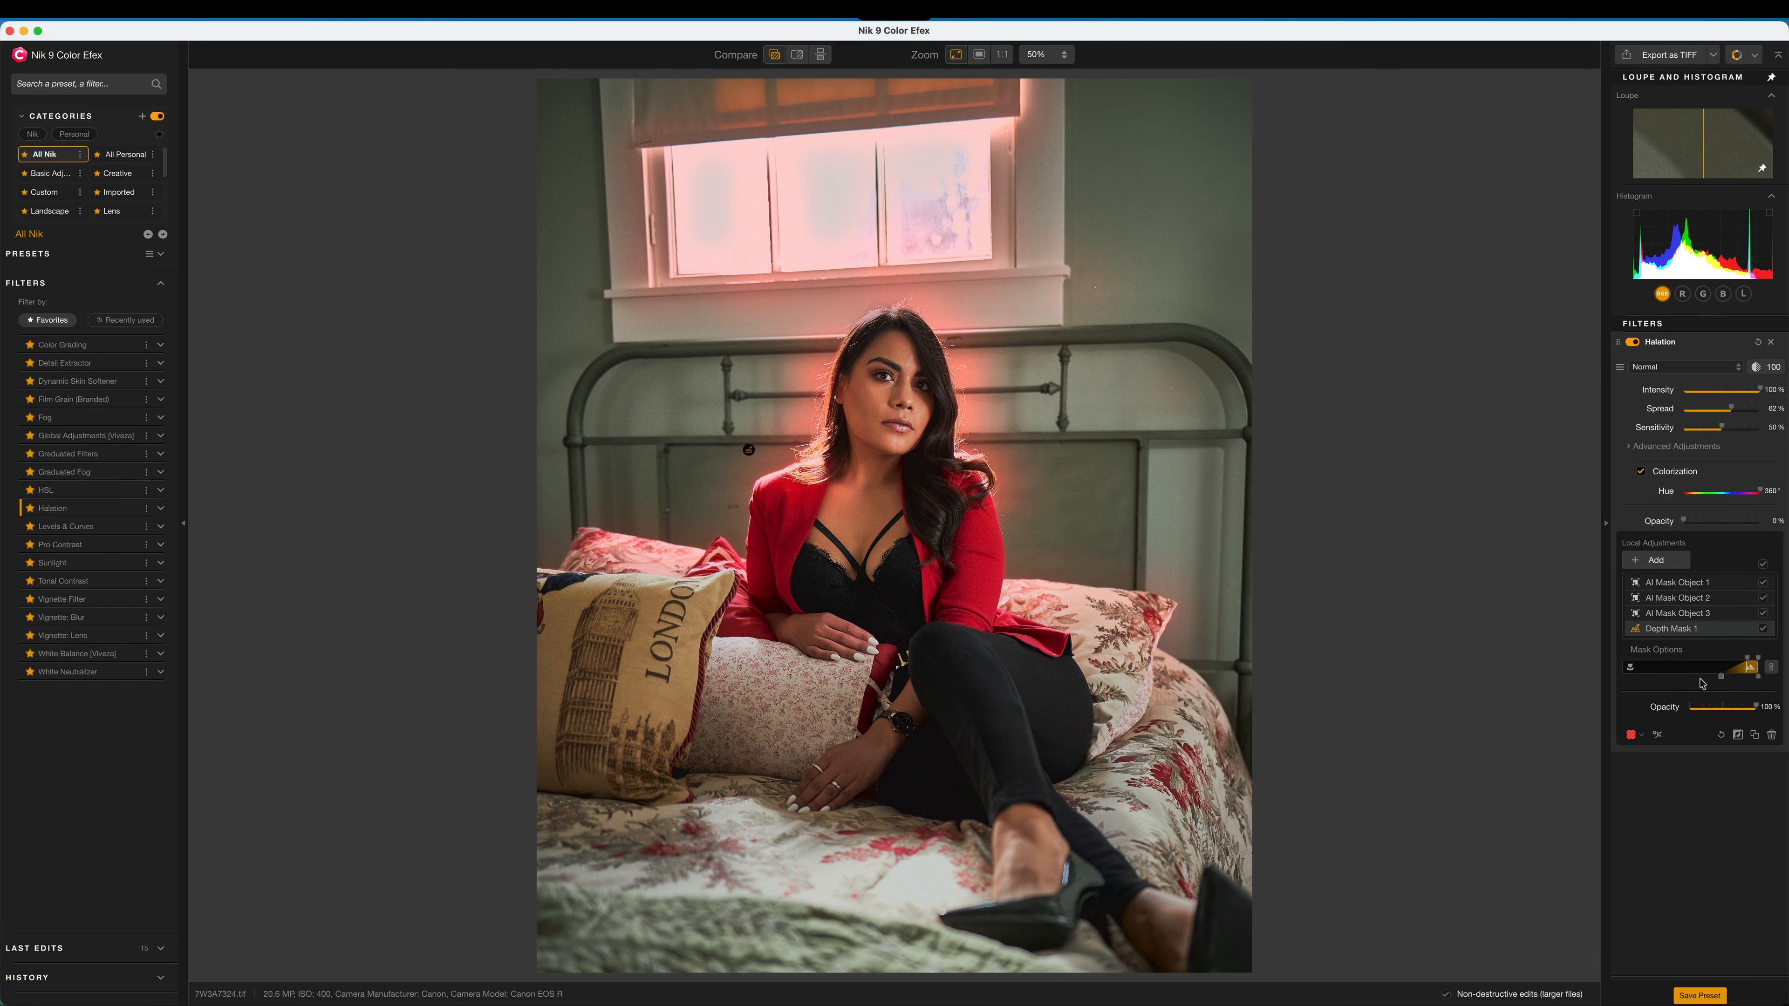
pyautogui.moveTo(1723, 681); pyautogui.dragTo(1731, 682)
pyautogui.moveTo(1755, 712); pyautogui.dragTo(1712, 708)
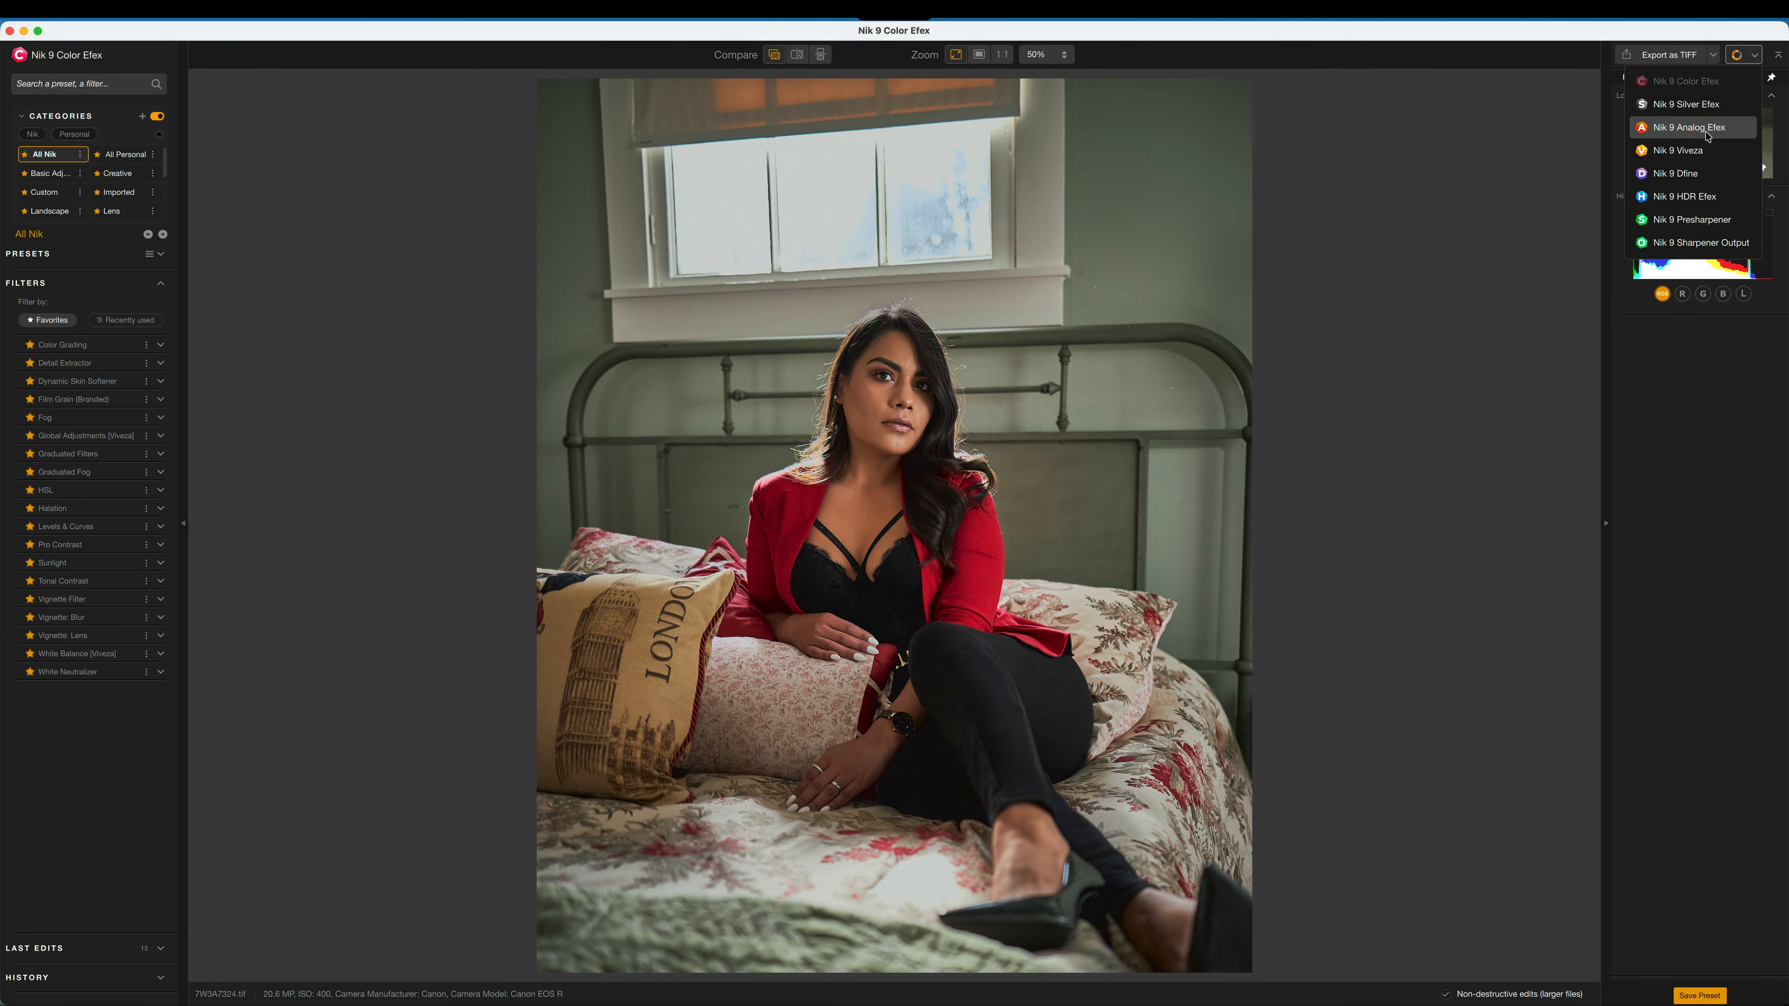
# - Switch the image to Nik 9 Analog Efex and add the Film Type filter
pyautogui.click(1707, 137)
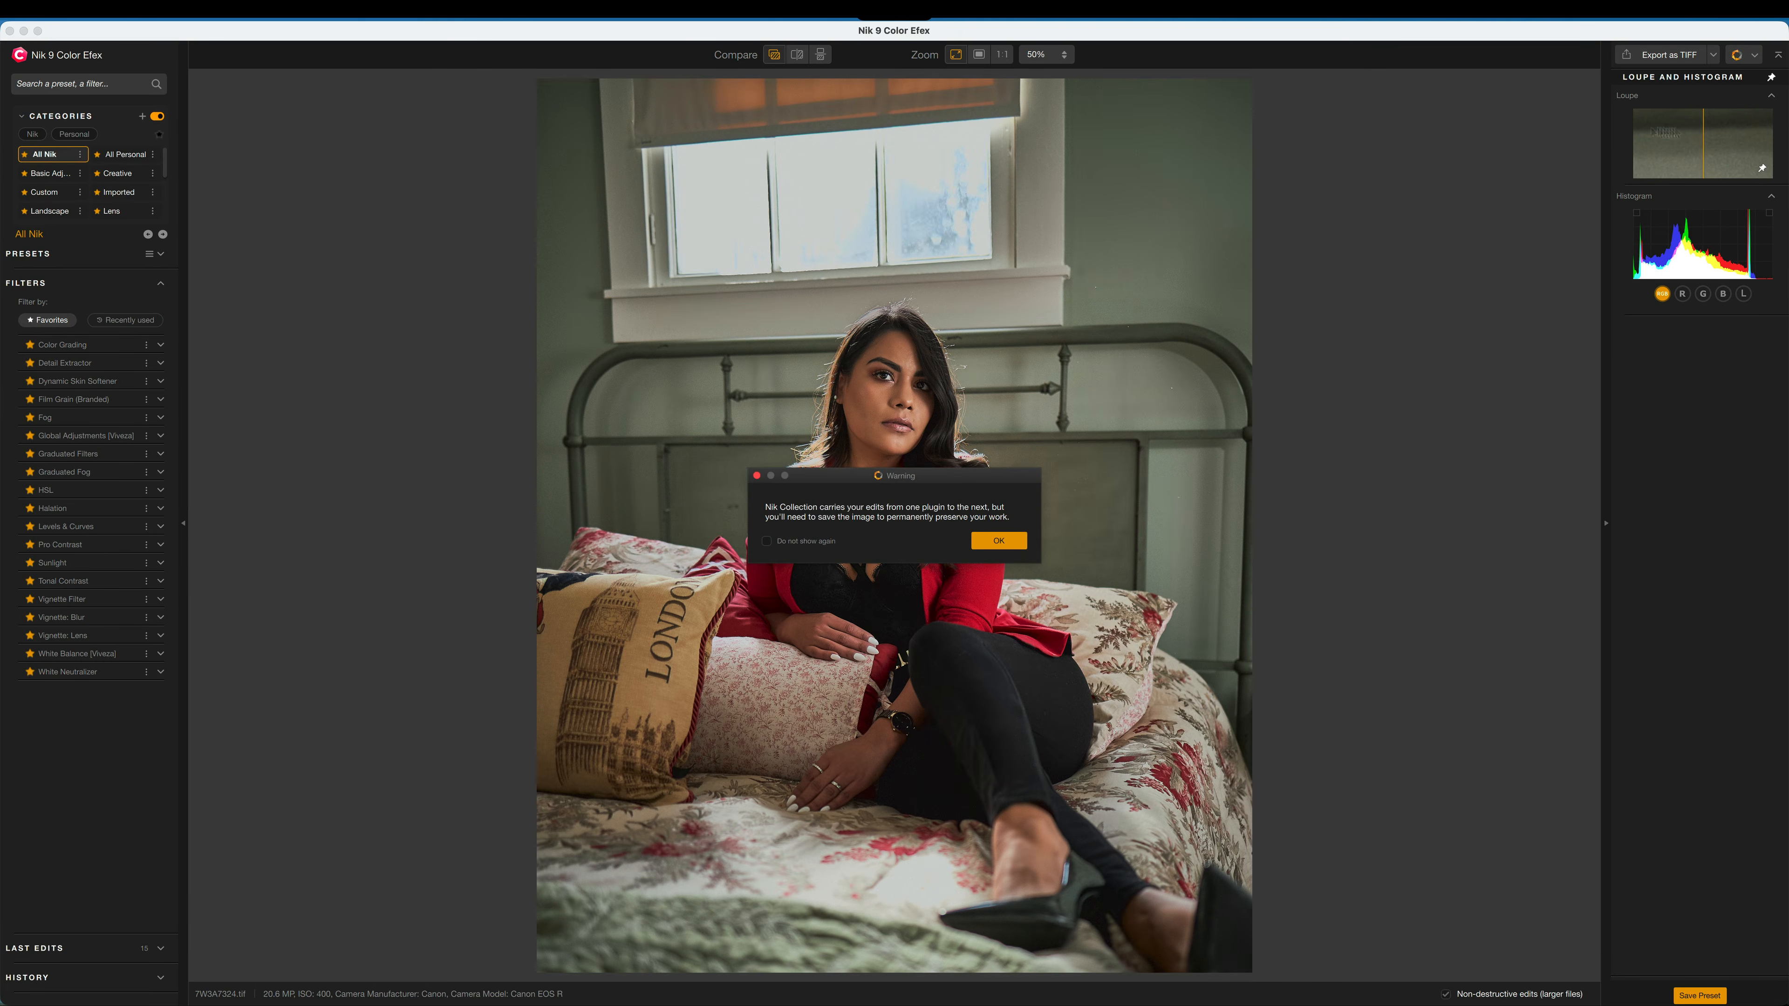
pyautogui.click(998, 540)
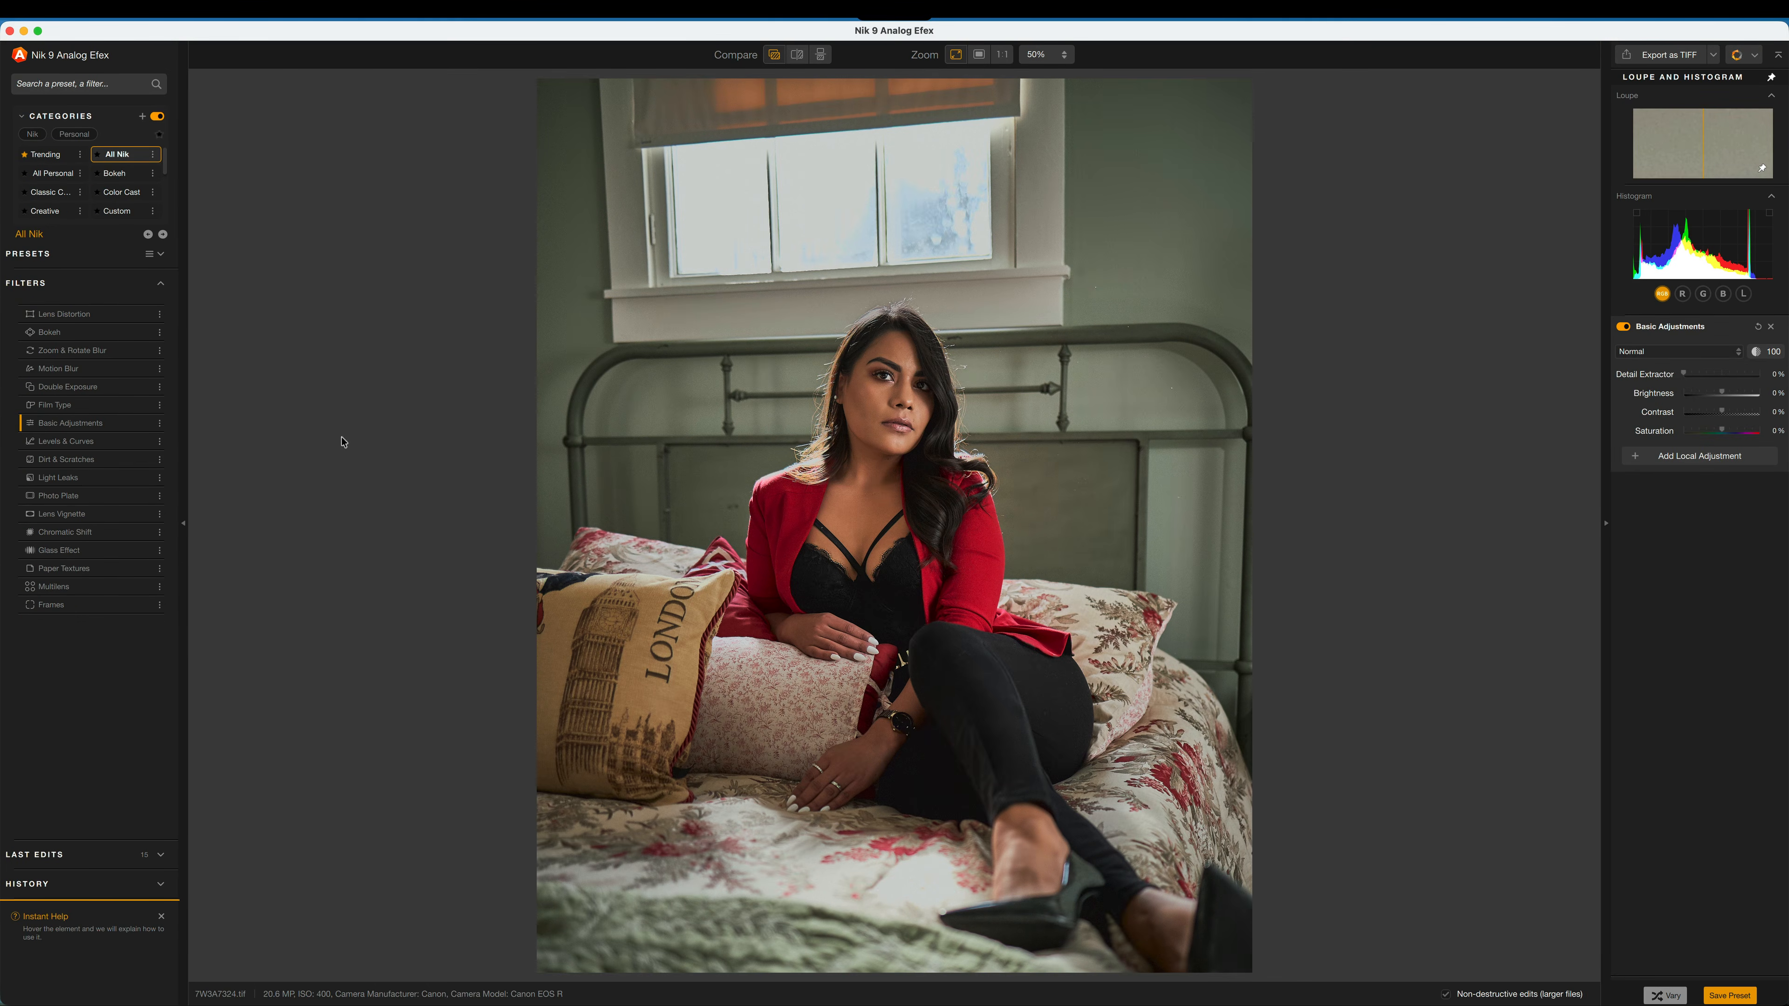
pyautogui.click(144, 407)
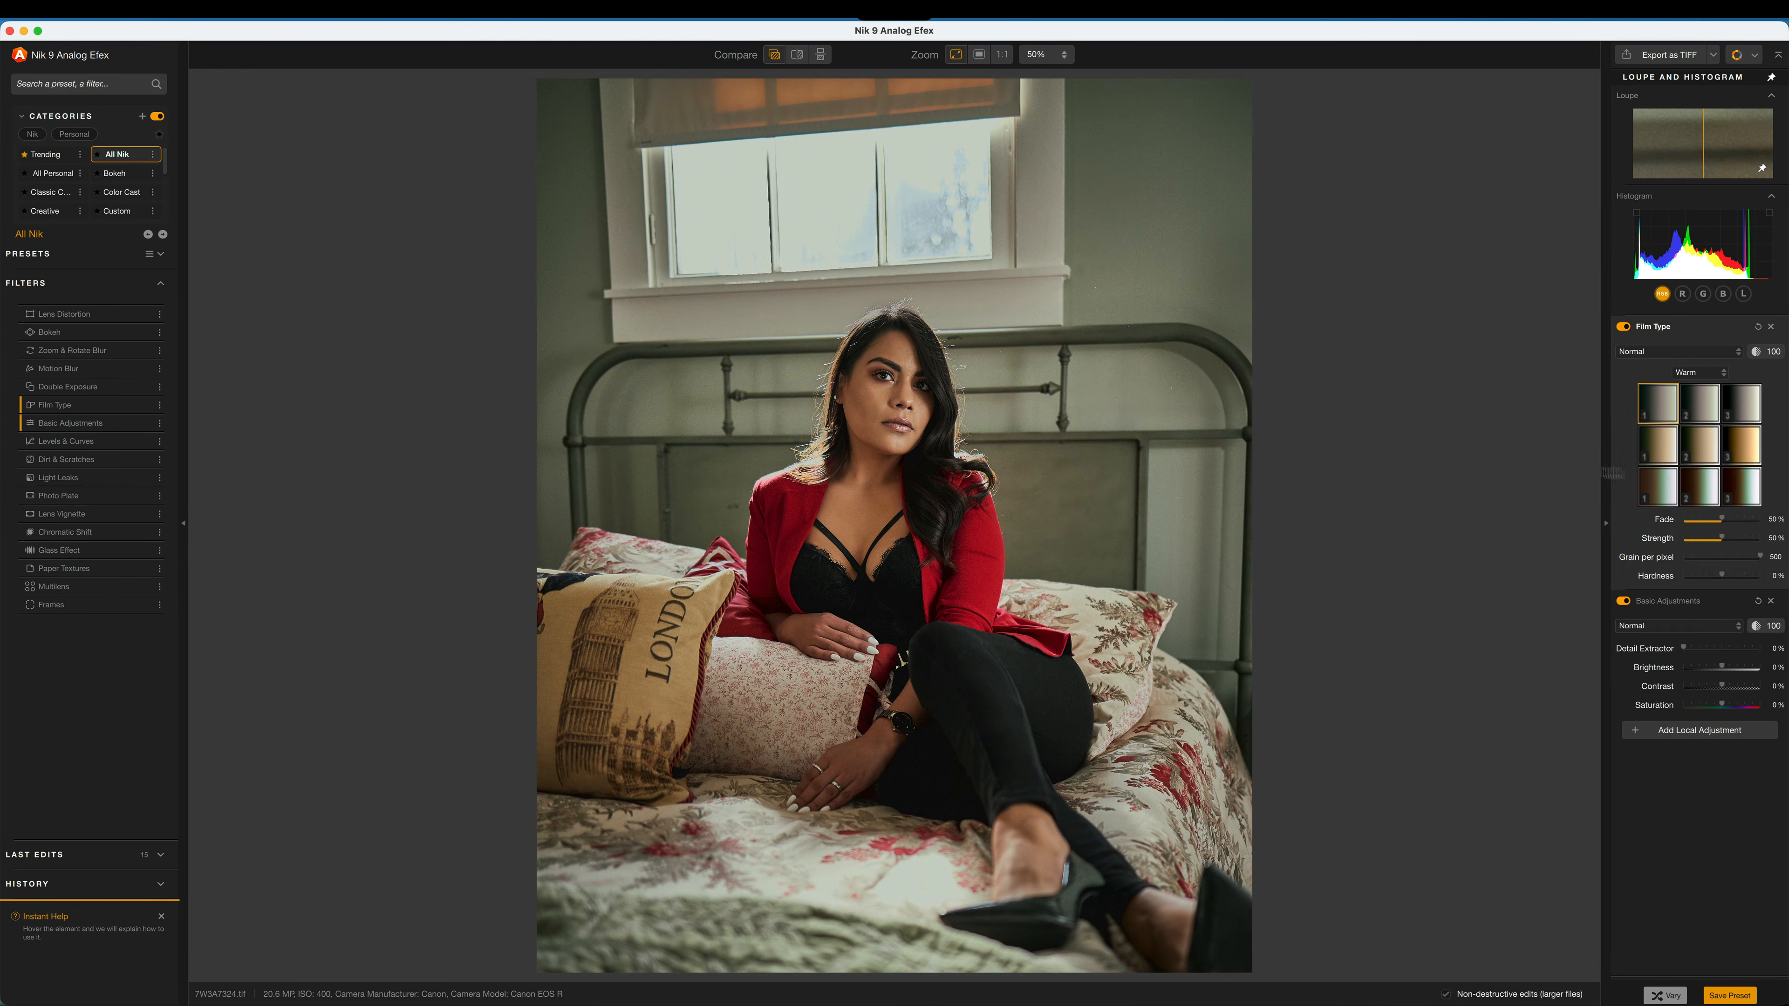
# - Keep only the Film Type filter, using the first Warm film of the third row with fade 67% and strength 37%
pyautogui.click(1661, 489)
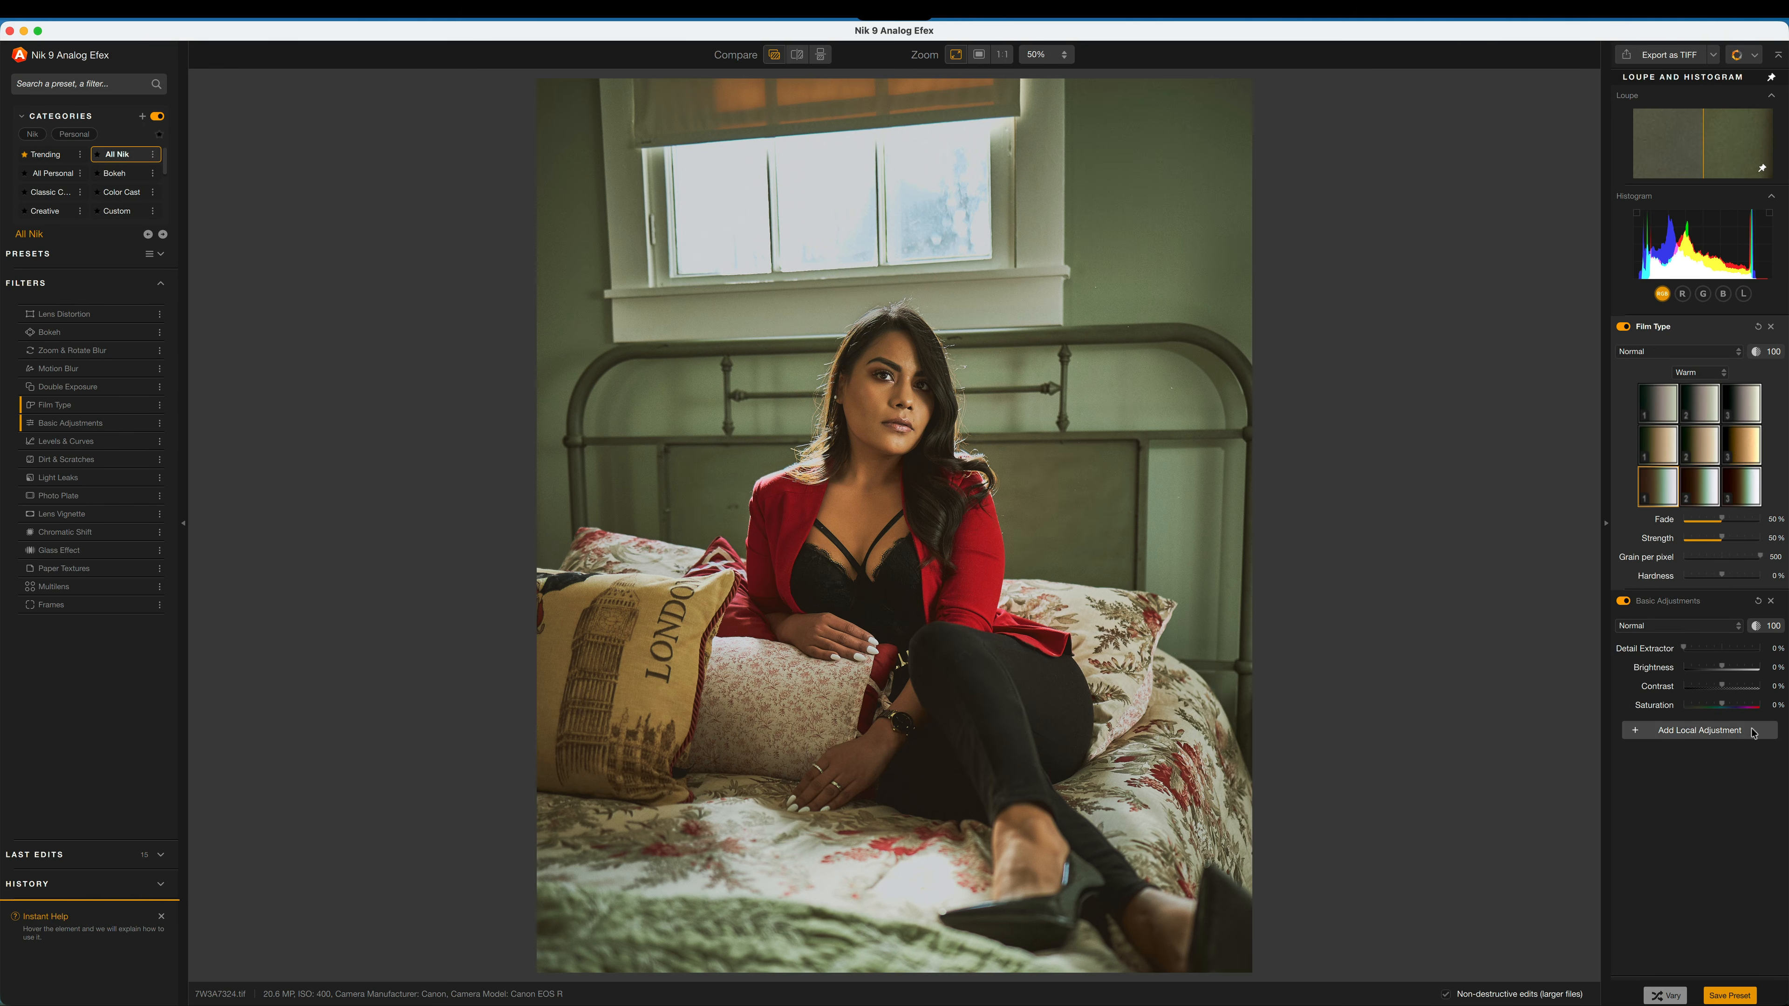
pyautogui.click(1771, 601)
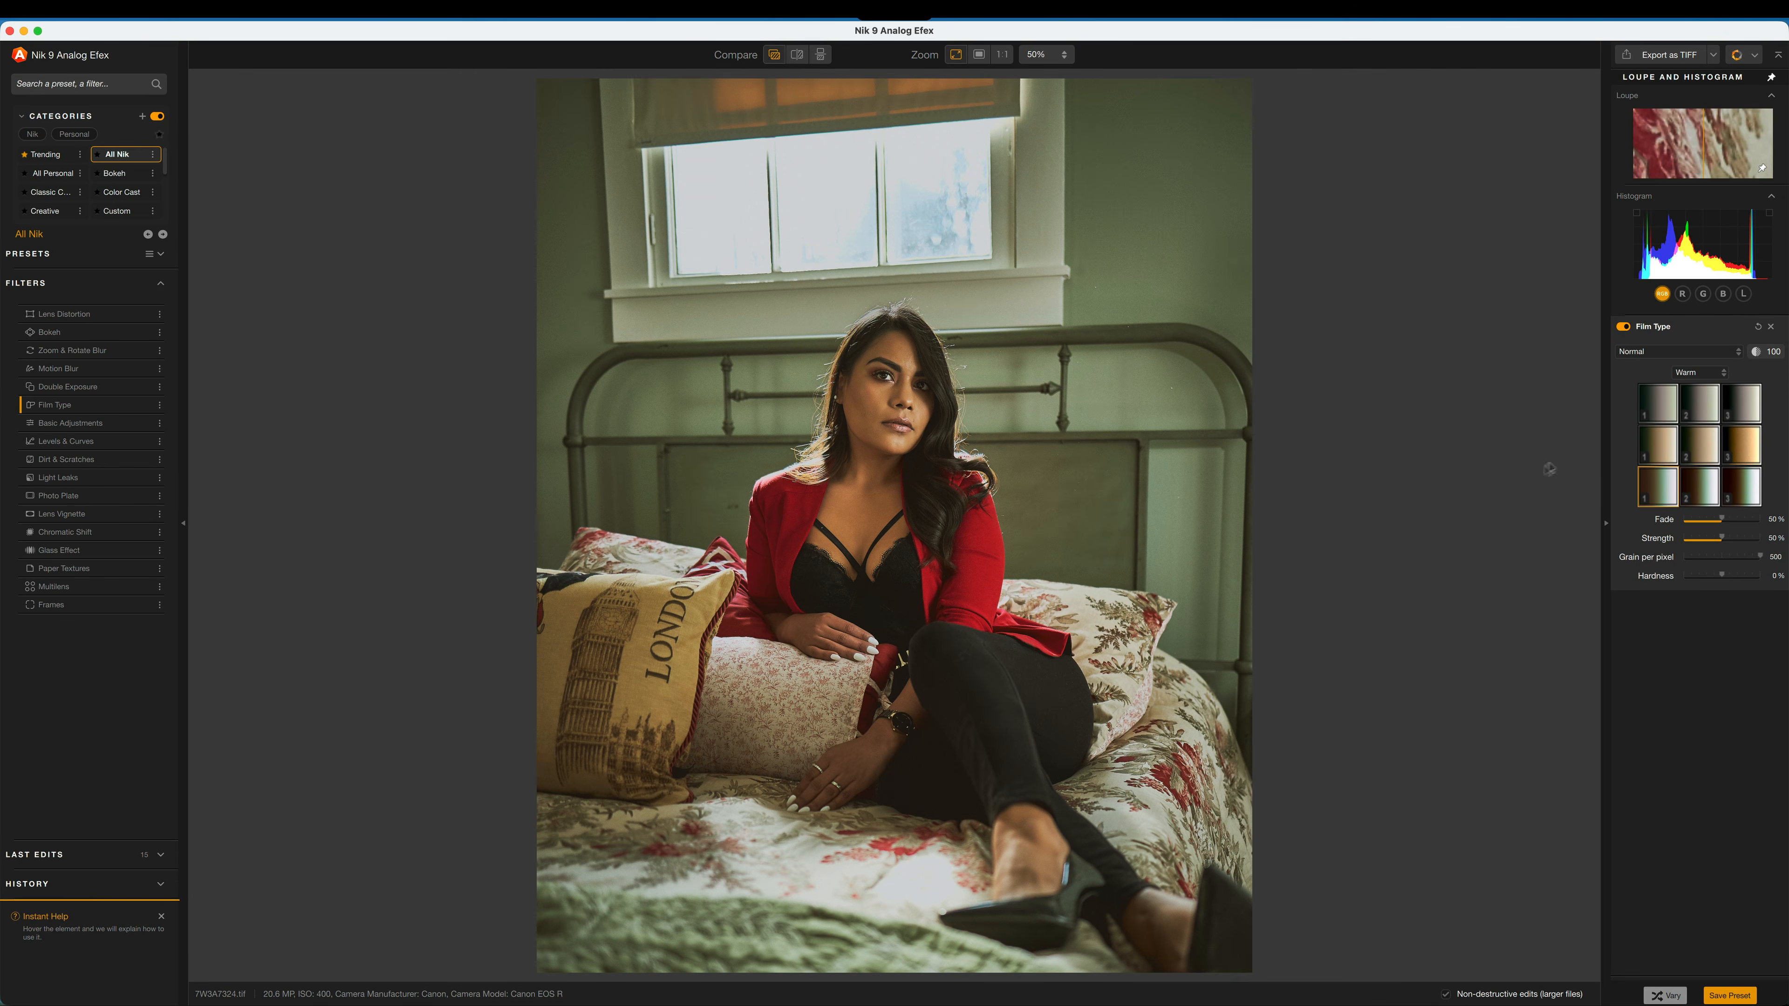
pyautogui.moveTo(1726, 525); pyautogui.dragTo(1711, 544)
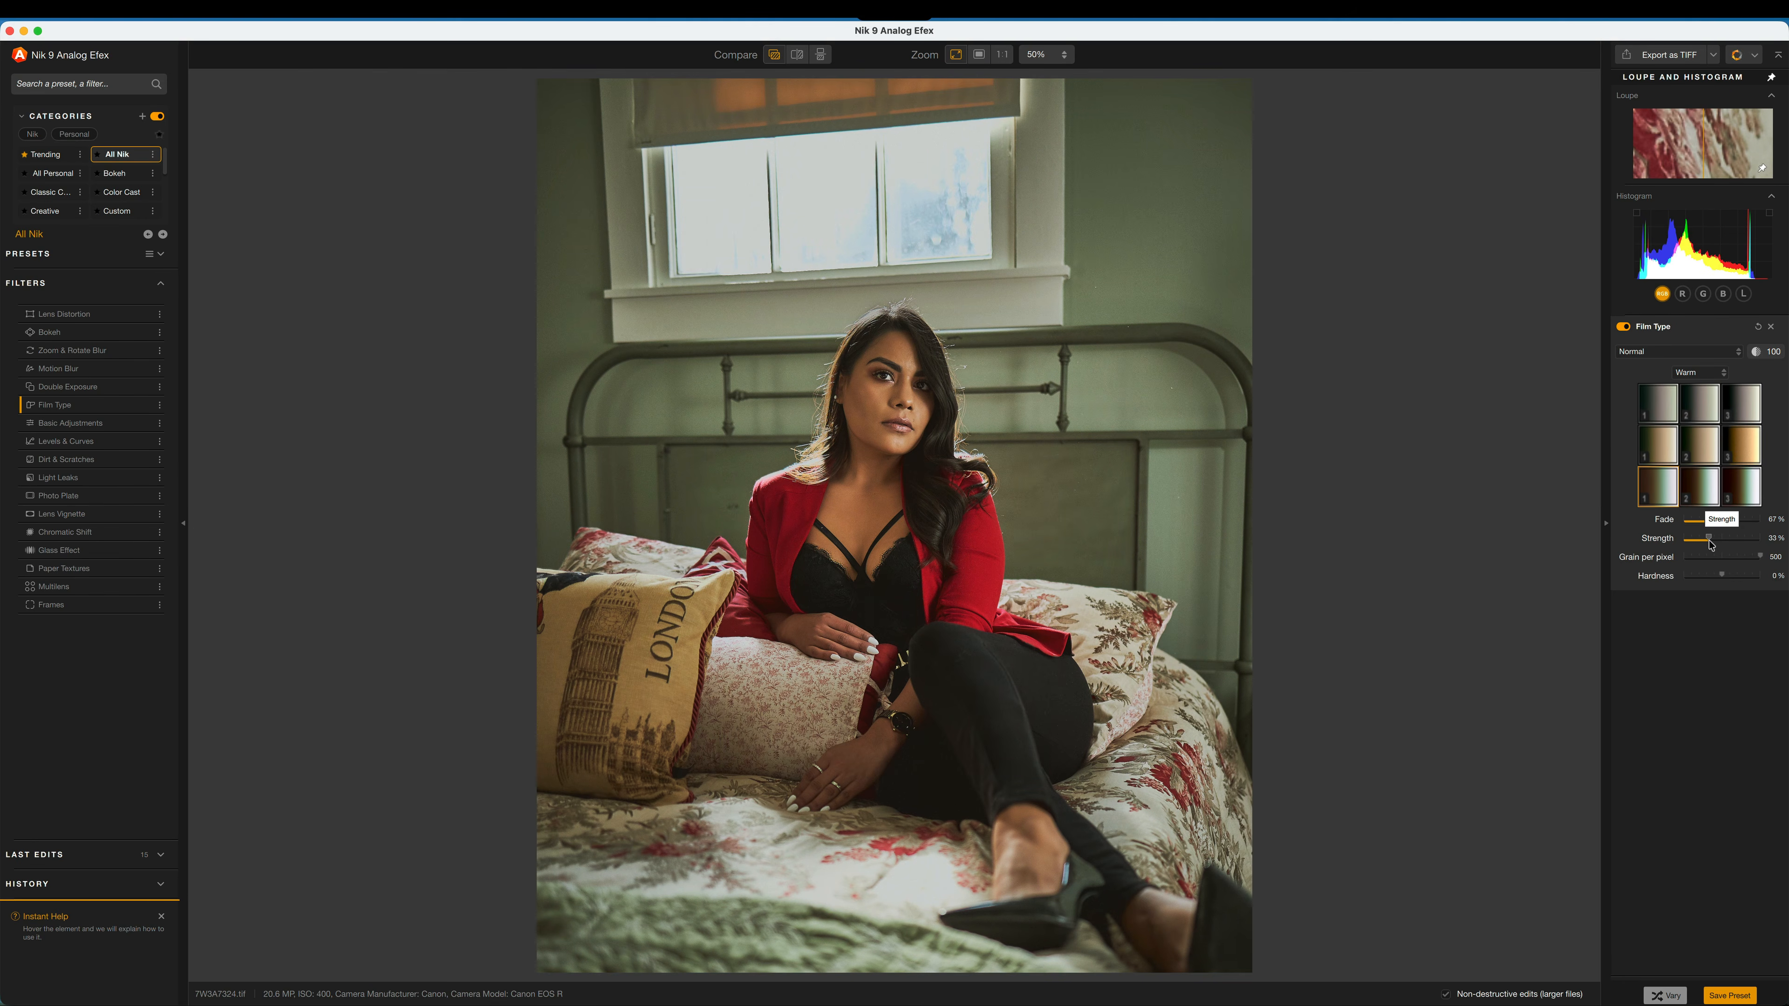
pyautogui.moveTo(1712, 544); pyautogui.dragTo(1714, 544)
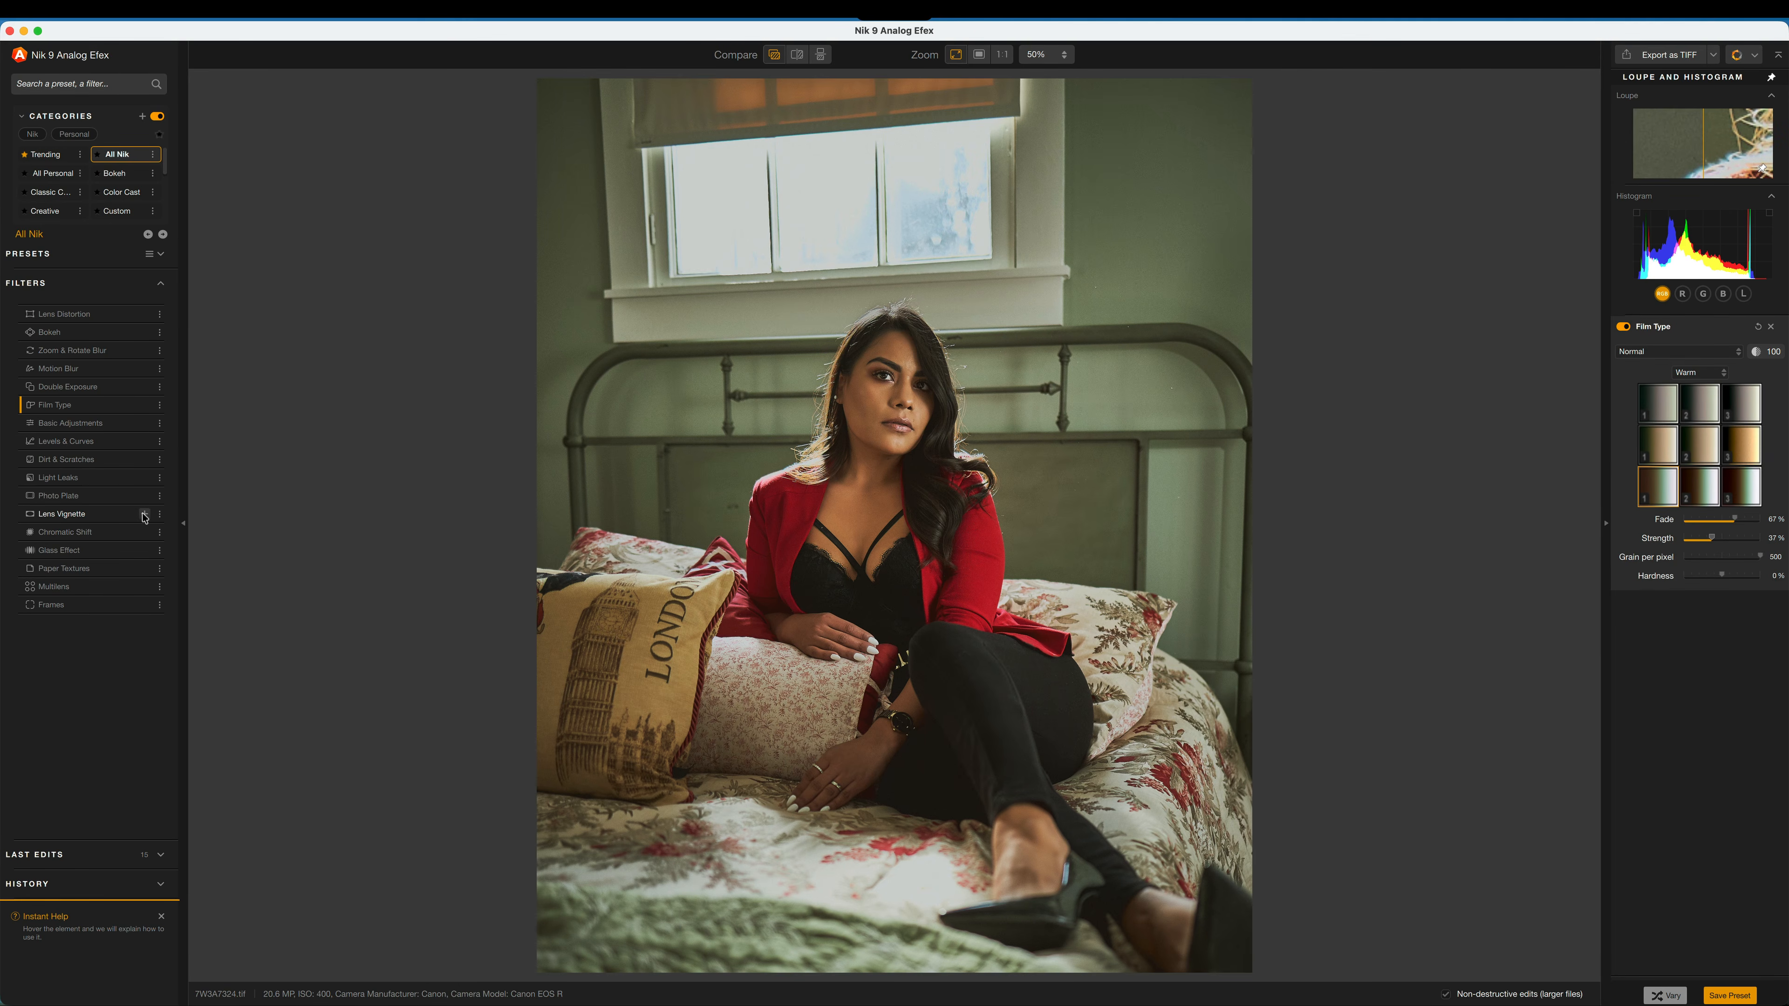
# - Add the Chromatic Shift filter with Red/Cyan channels, and try out a 55° angle and the inversion, returning to 90° without inversion
pyautogui.click(144, 515)
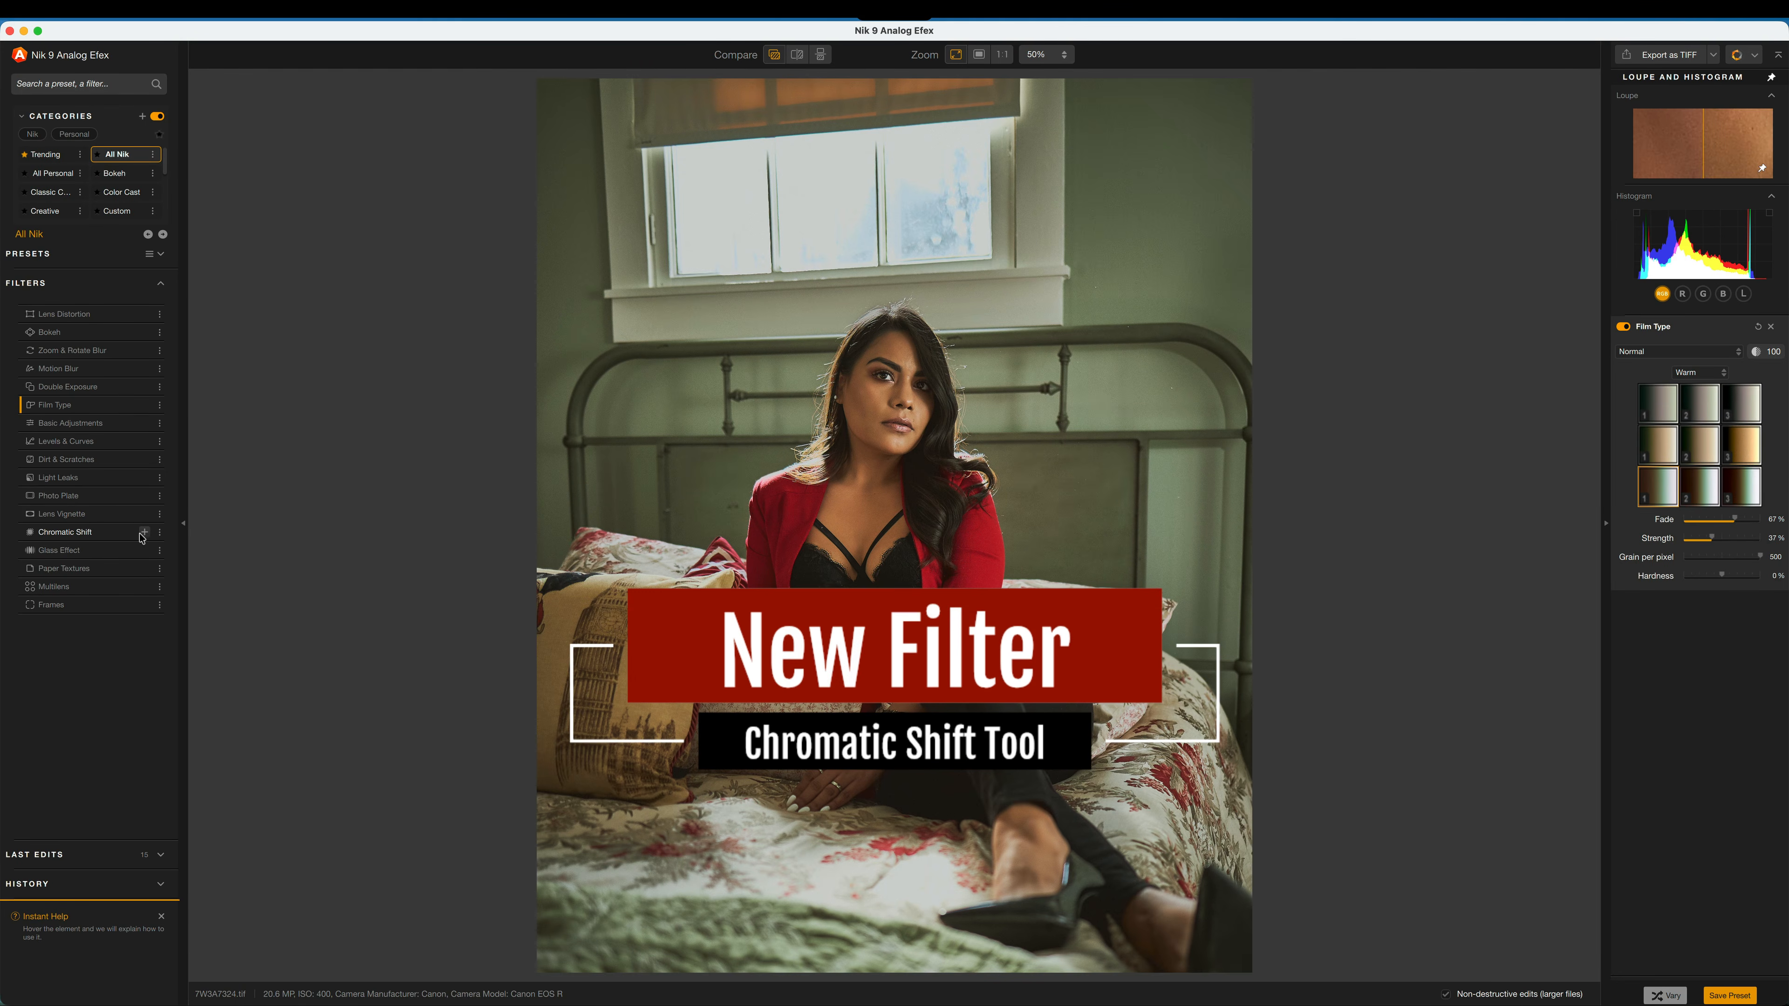
pyautogui.click(144, 532)
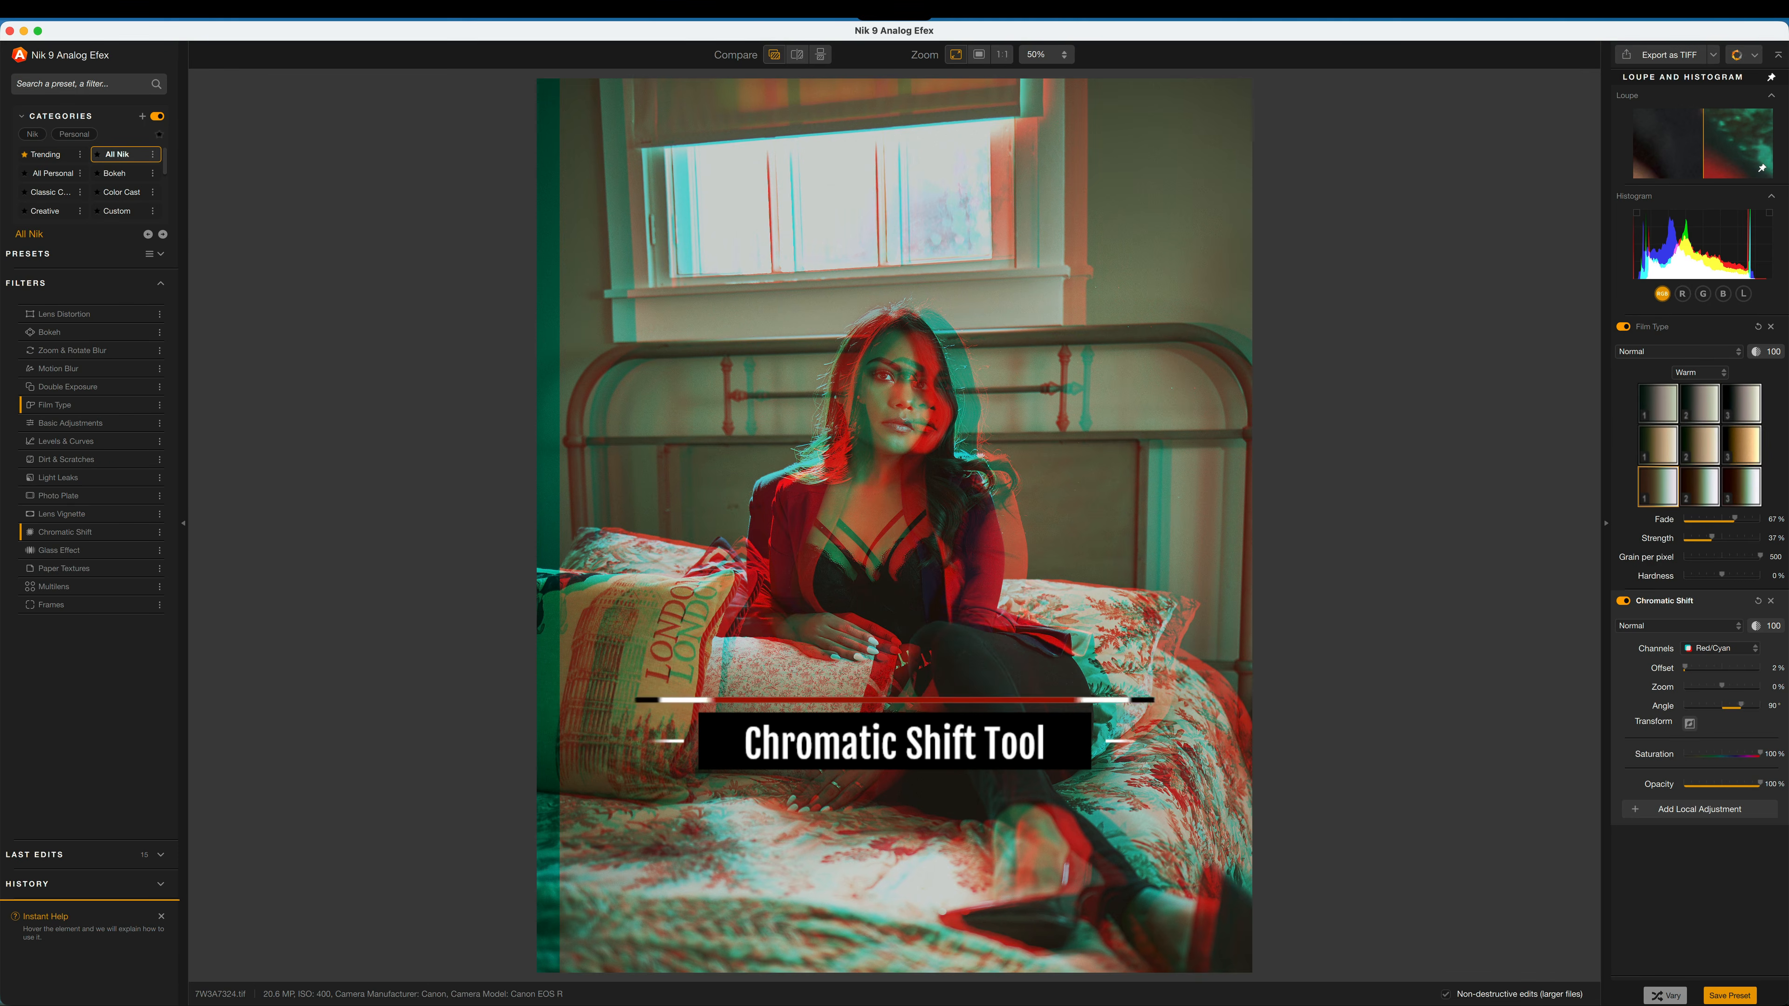
pyautogui.moveTo(1755, 715)
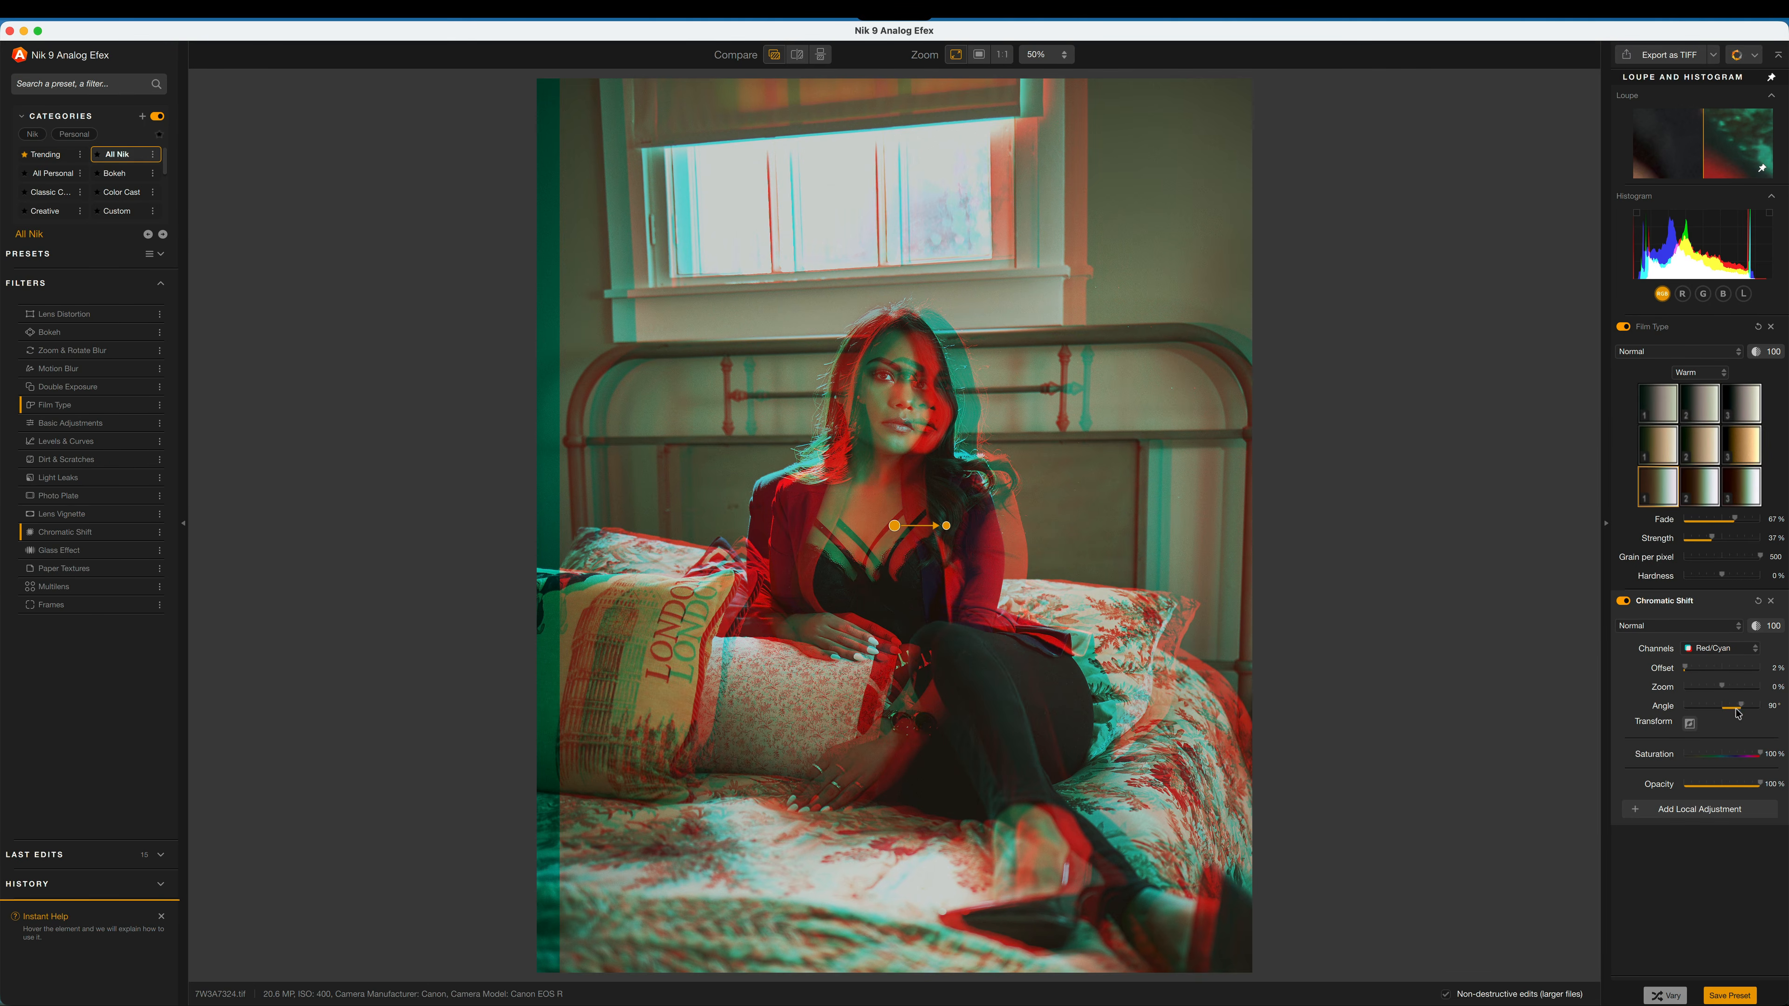
pyautogui.moveTo(1737, 710)
pyautogui.mouseDown()
pyautogui.moveTo(1717, 711)
pyautogui.moveTo(1734, 730)
pyautogui.mouseUp()
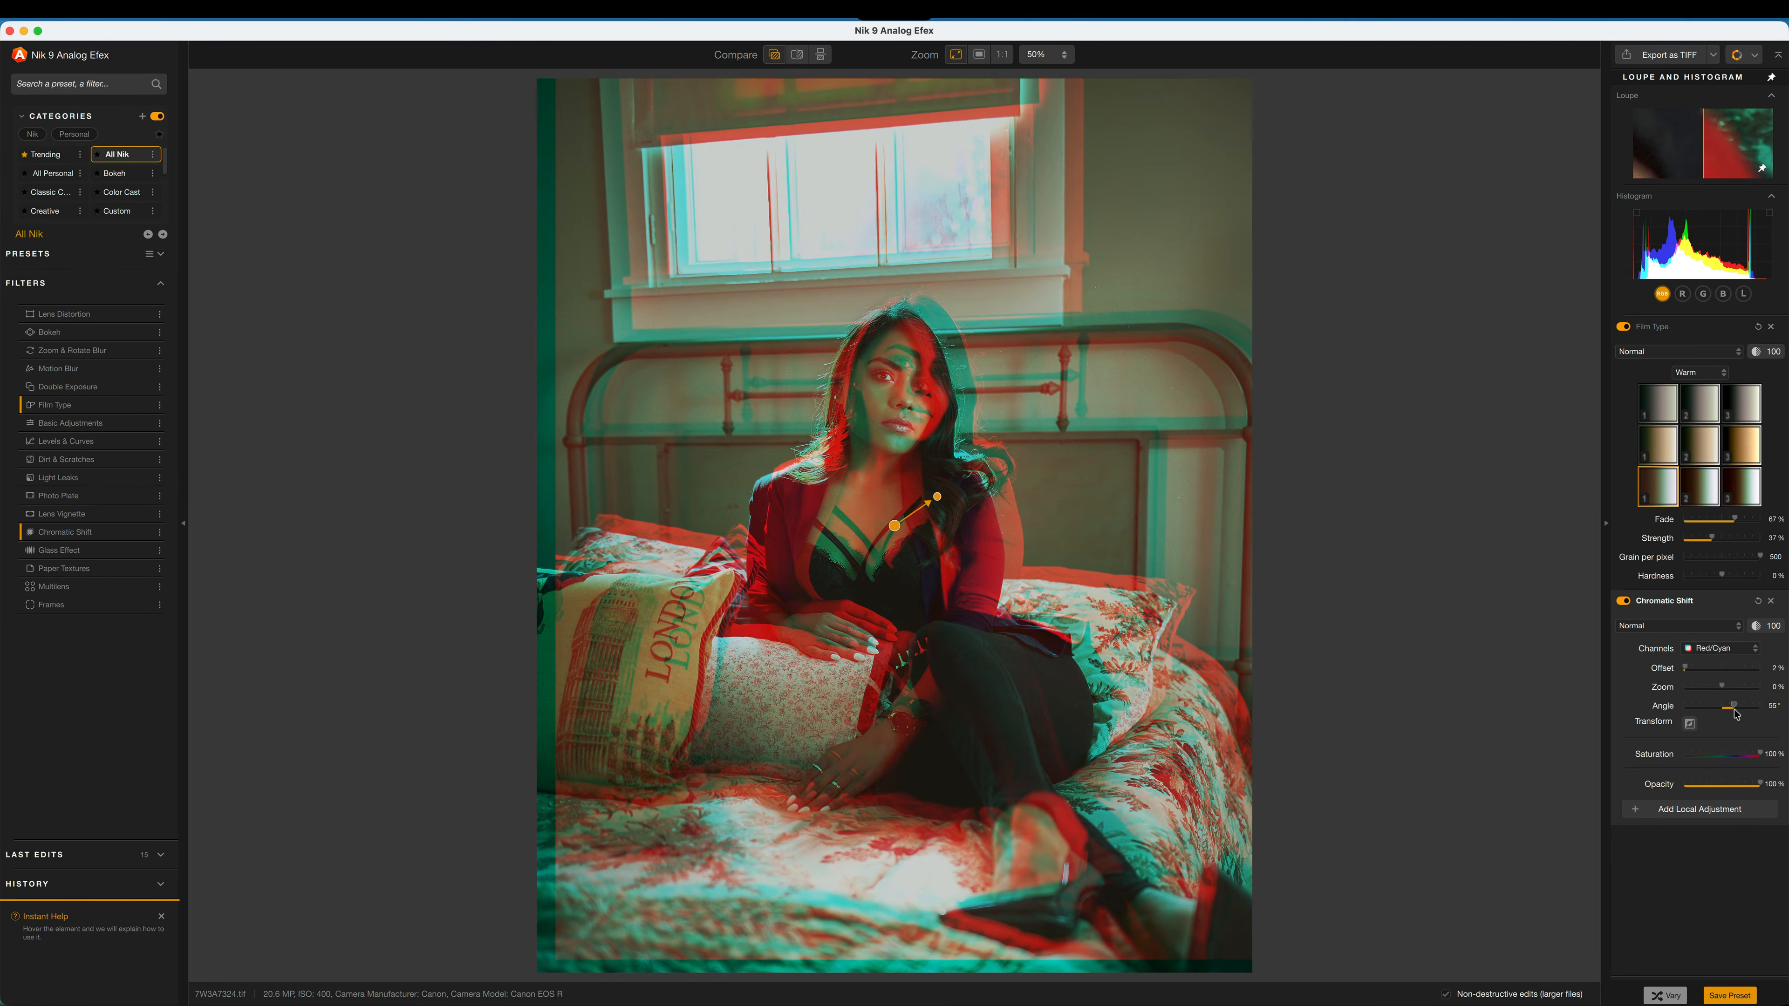
pyautogui.doubleClick(1734, 708)
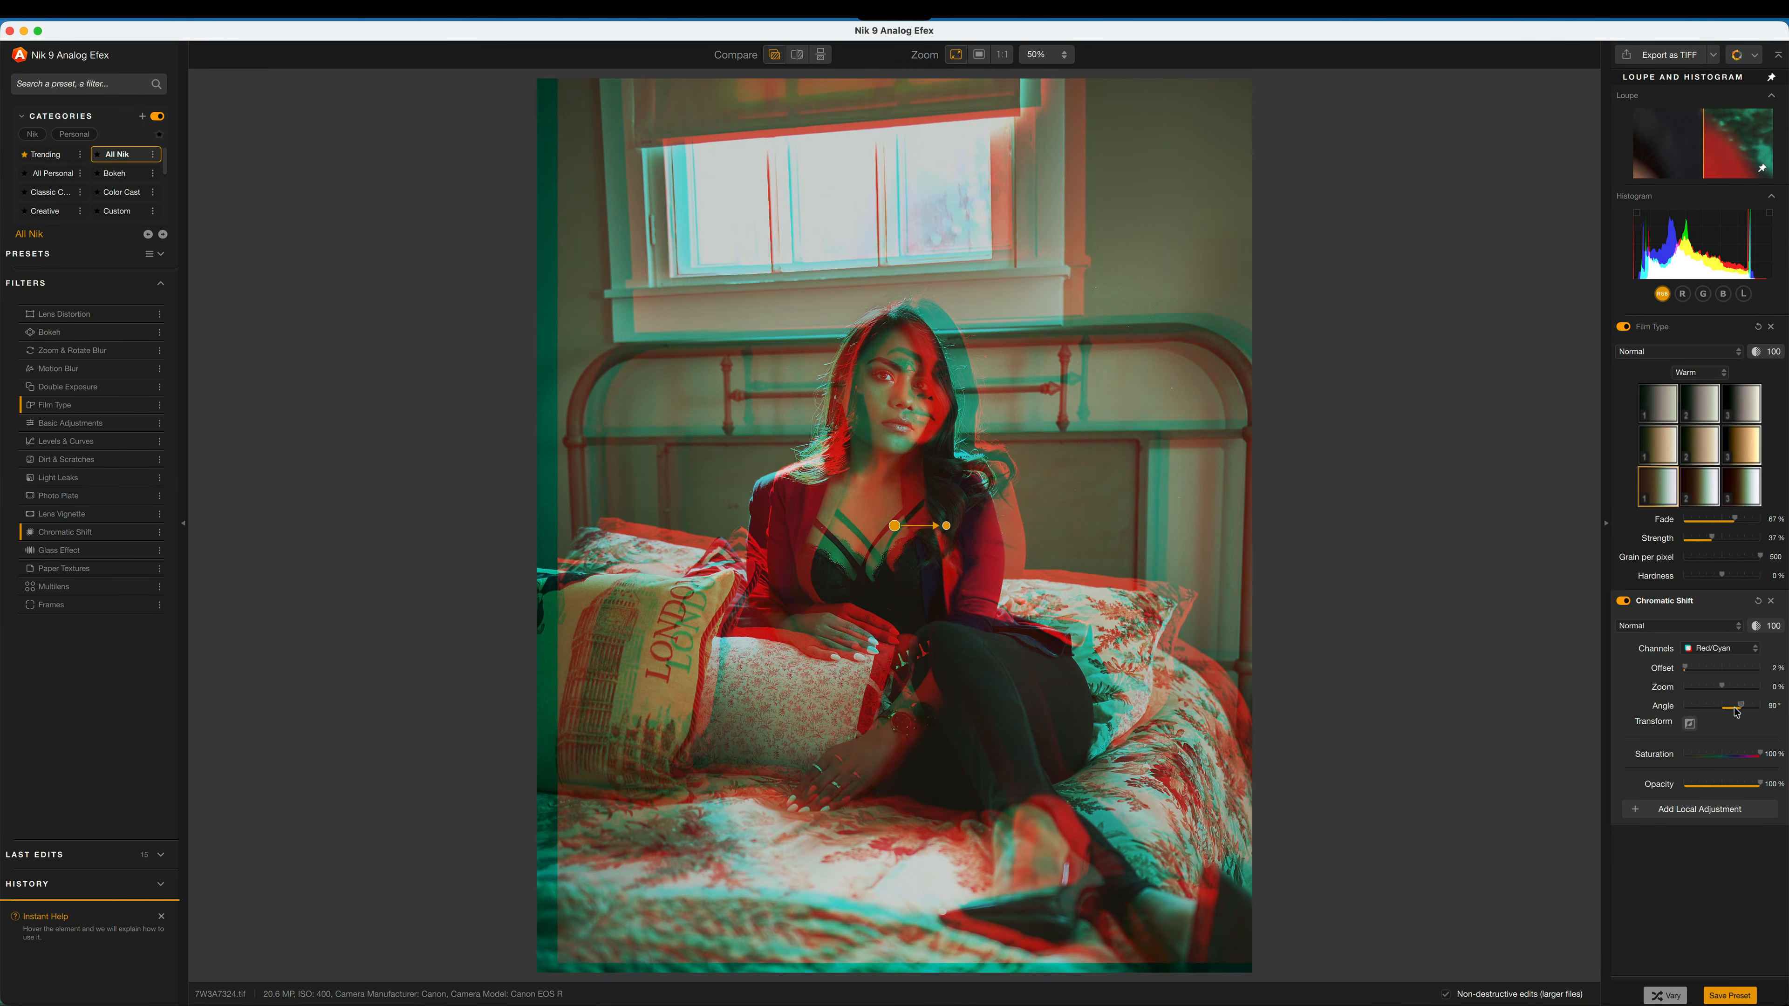
pyautogui.click(1690, 724)
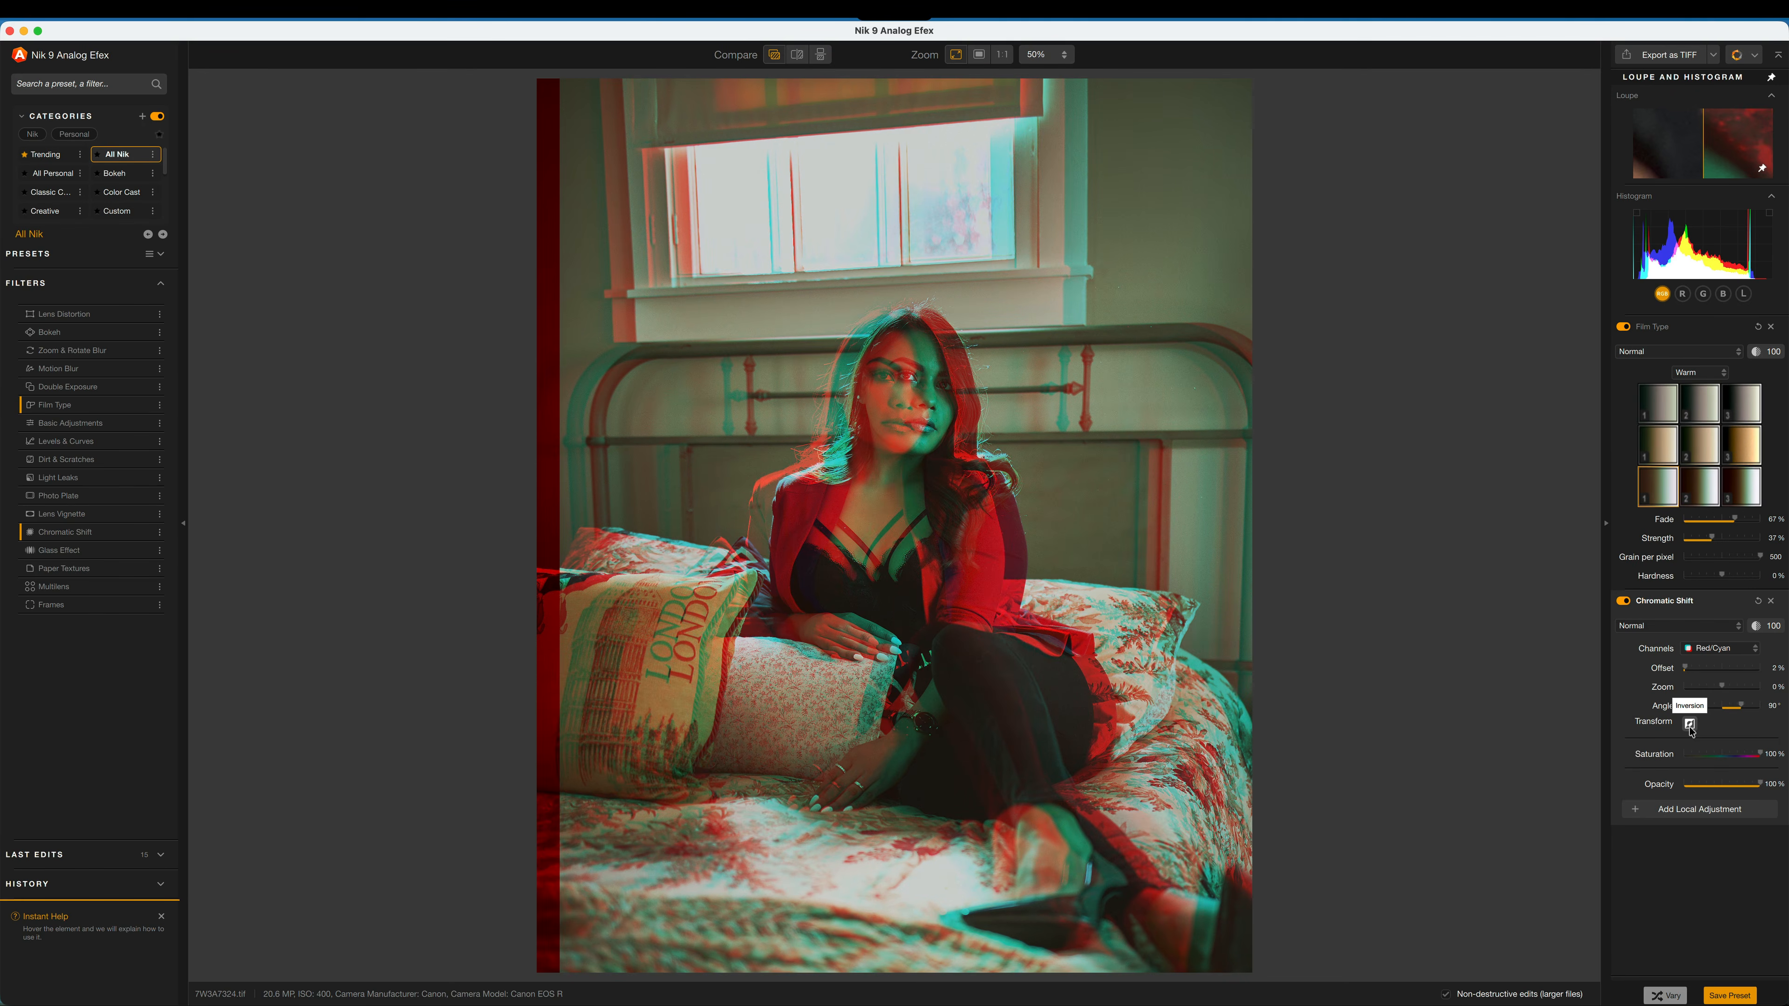
pyautogui.click(1689, 725)
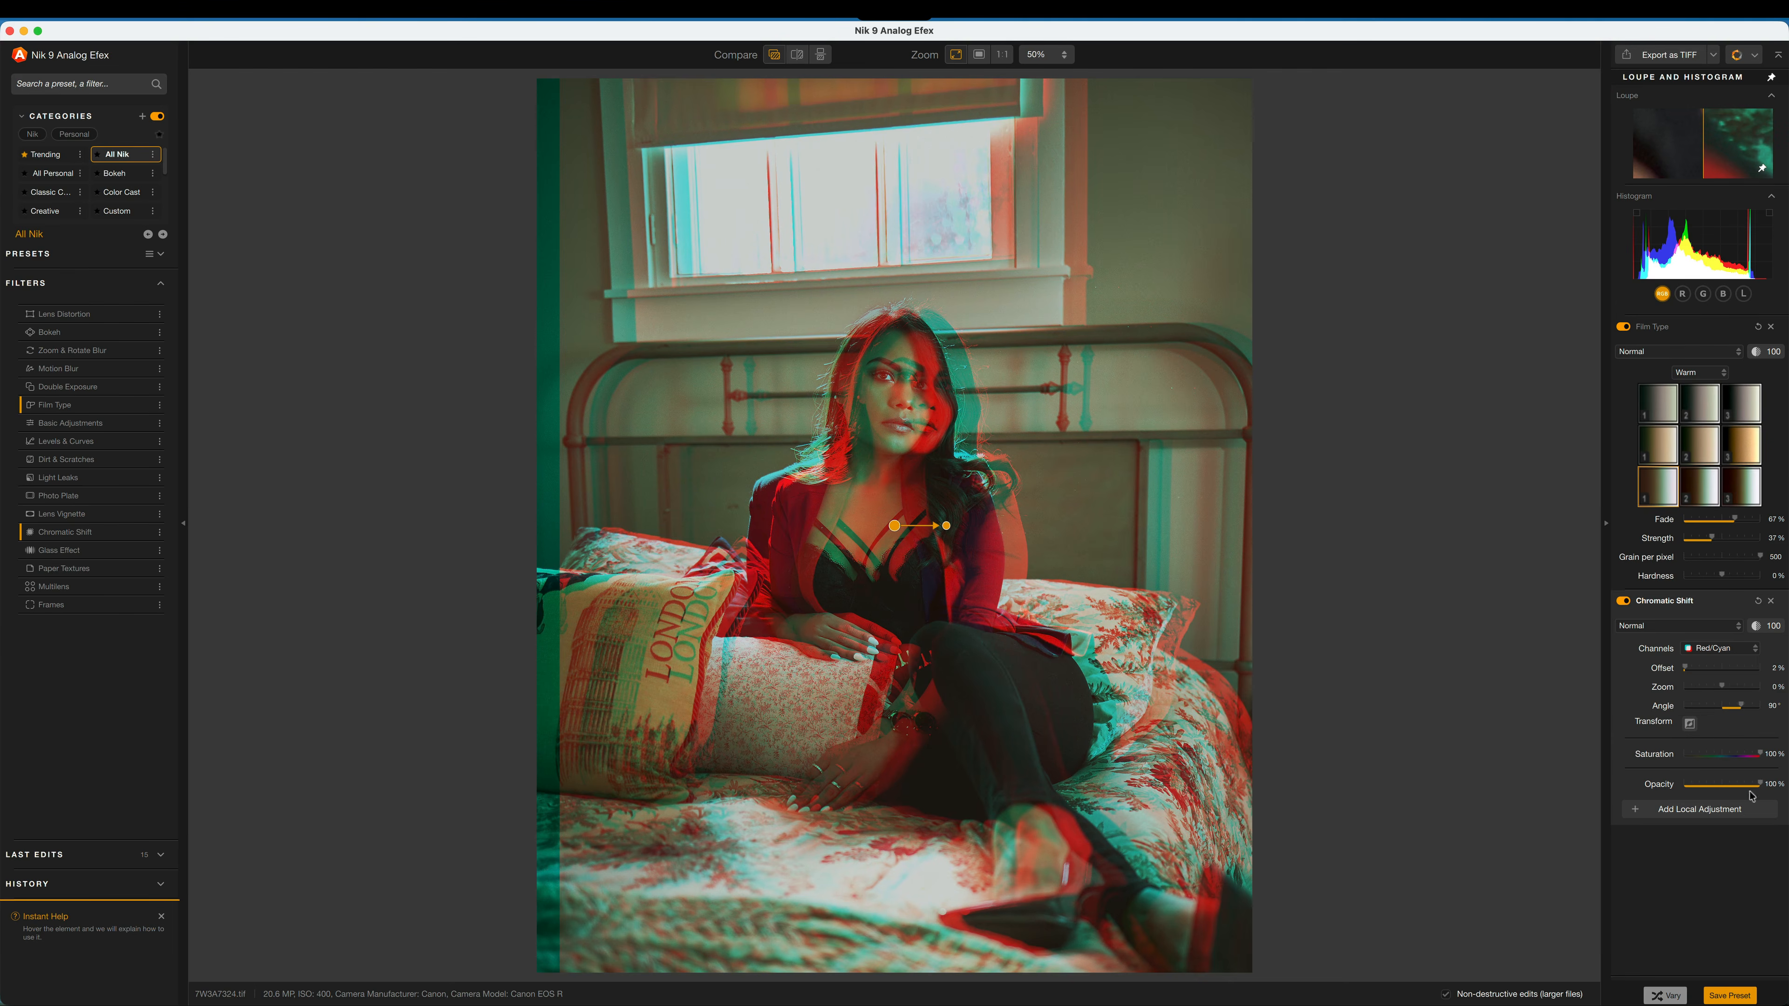
# - Set the Chromatic Shift opacity to 93% and its zoom to 17%, keeping the angle at 90°
pyautogui.moveTo(1760, 785)
pyautogui.mouseDown()
pyautogui.moveTo(1719, 789)
pyautogui.moveTo(1754, 788)
pyautogui.mouseUp()
pyautogui.moveTo(1736, 710); pyautogui.dragTo(1730, 692)
pyautogui.doubleClick(1745, 709)
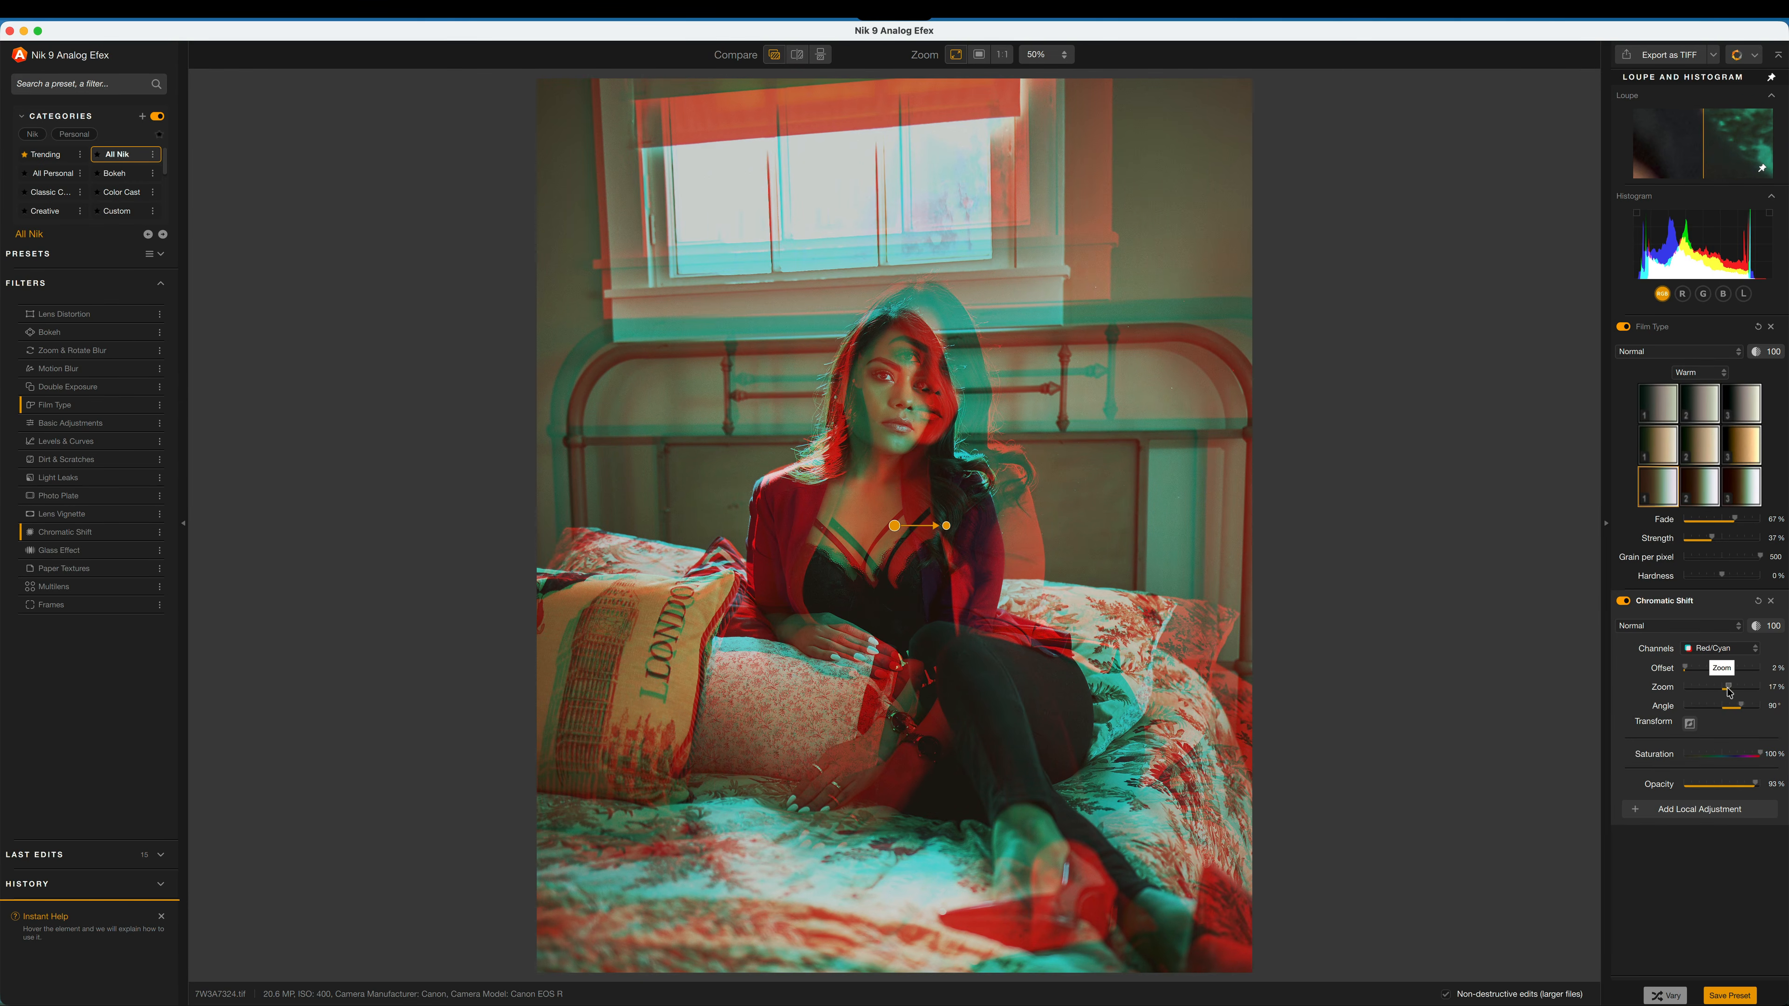
# - Try out the Green/Magenta and Blue/Yellow channels of Chromatic Shift, and remove that filter
pyautogui.click(1746, 651)
pyautogui.click(1726, 681)
pyautogui.click(1733, 648)
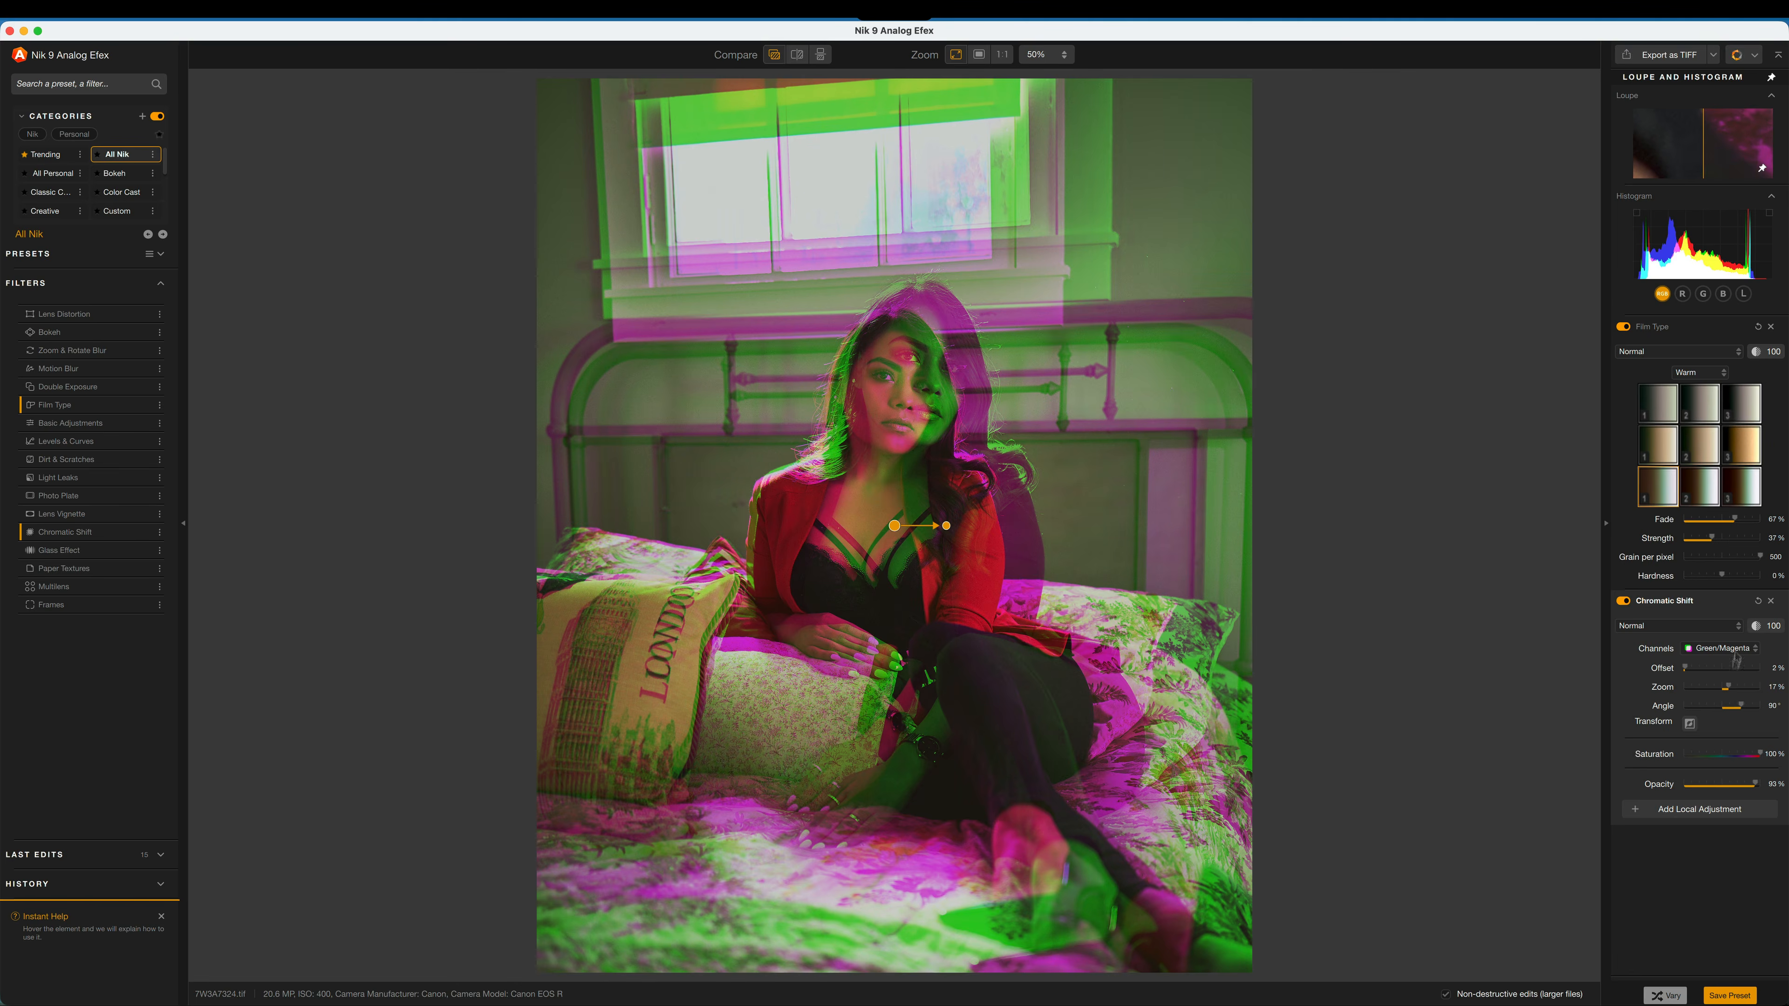
pyautogui.click(1722, 697)
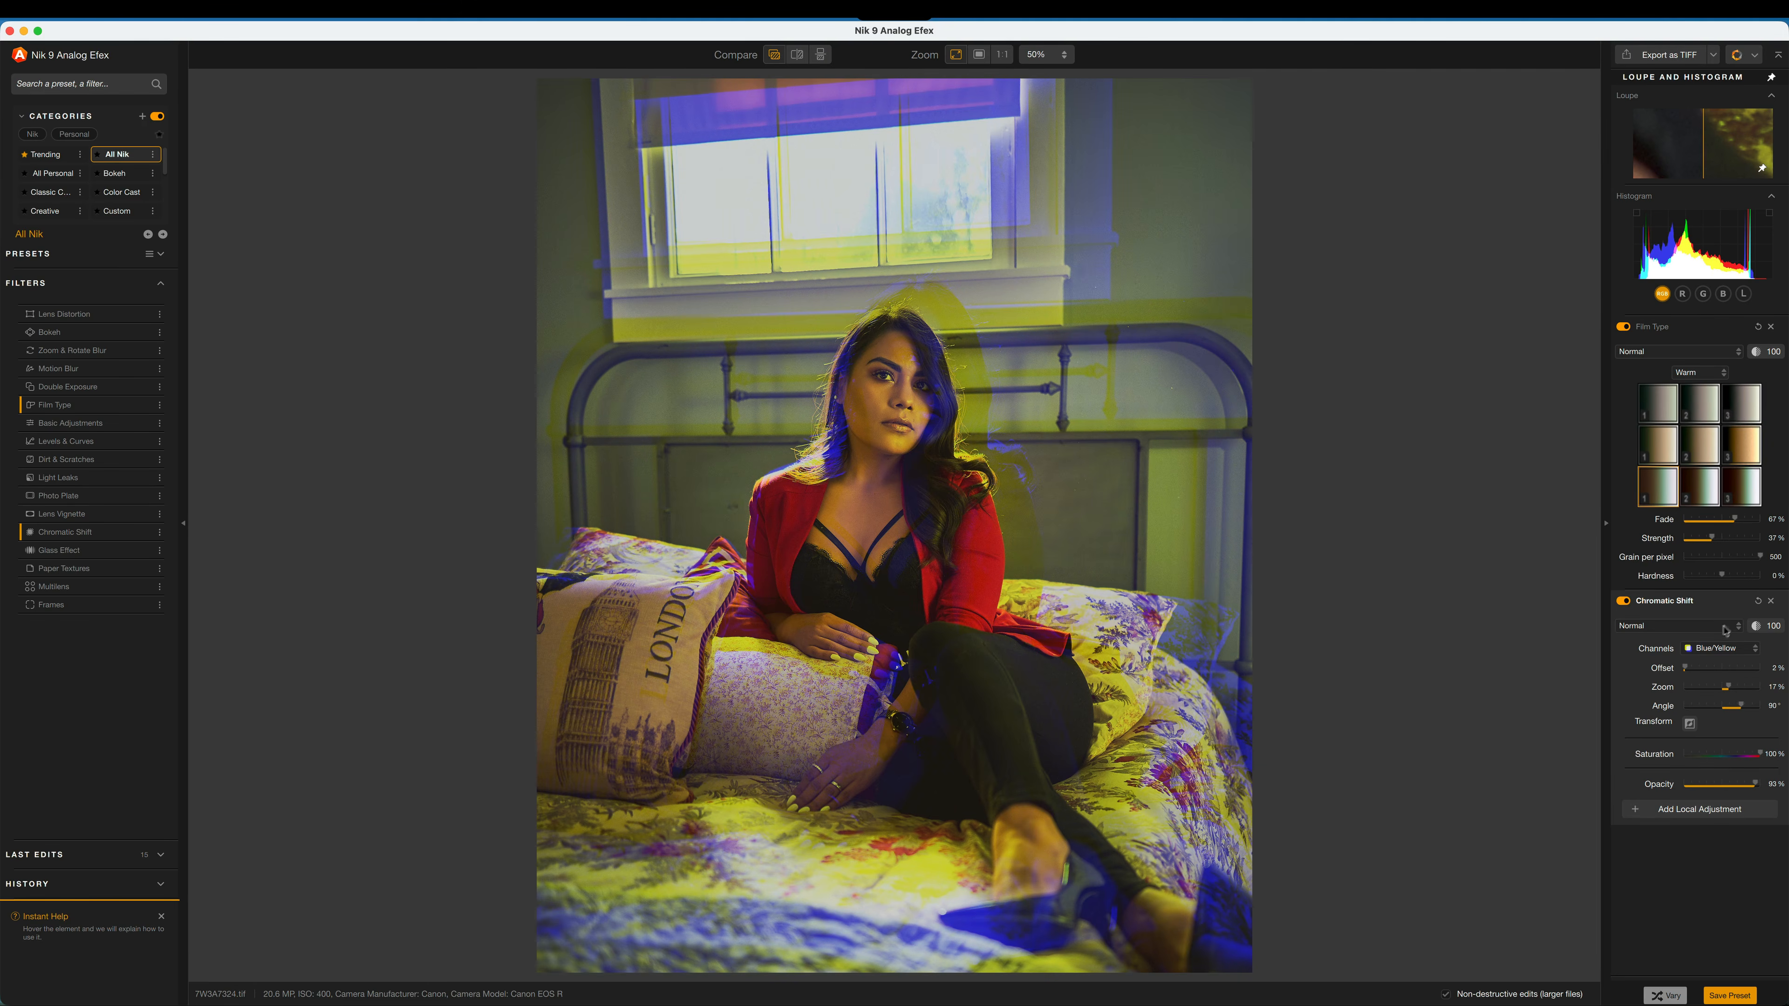
pyautogui.click(1771, 601)
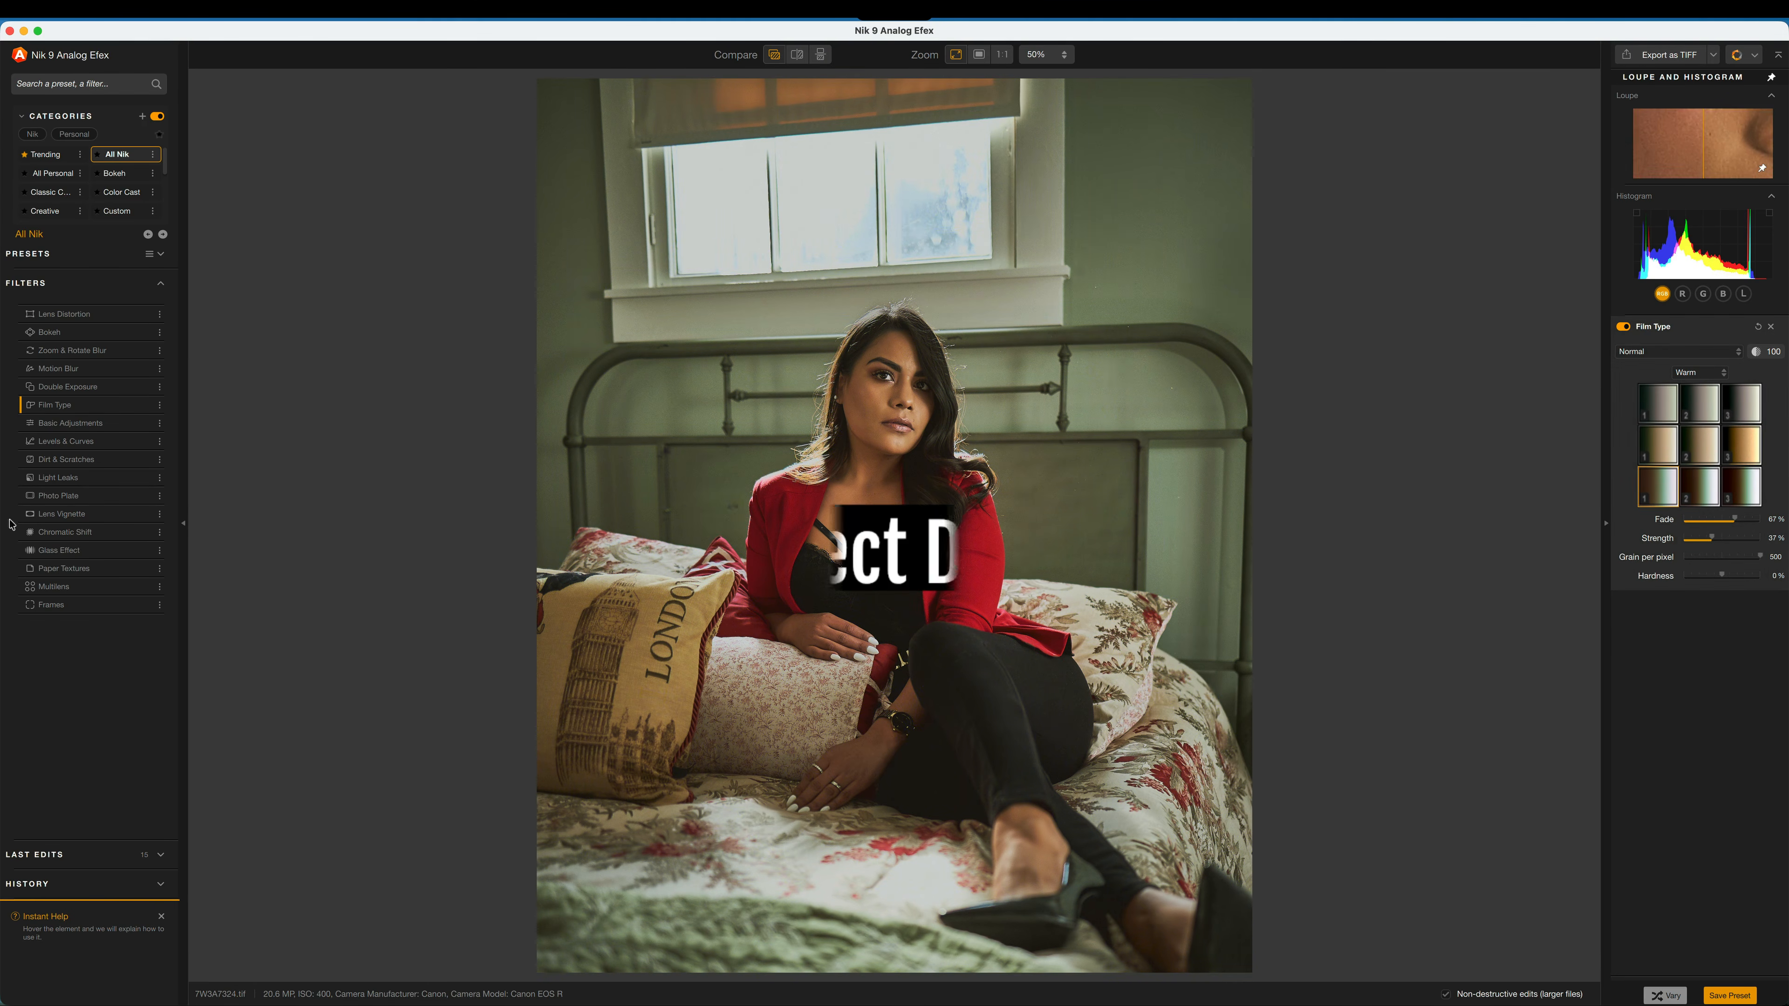
# - Add the Glass Effect filter and switch its textures to the Analog category, applying the first texture of the first row
pyautogui.click(147, 553)
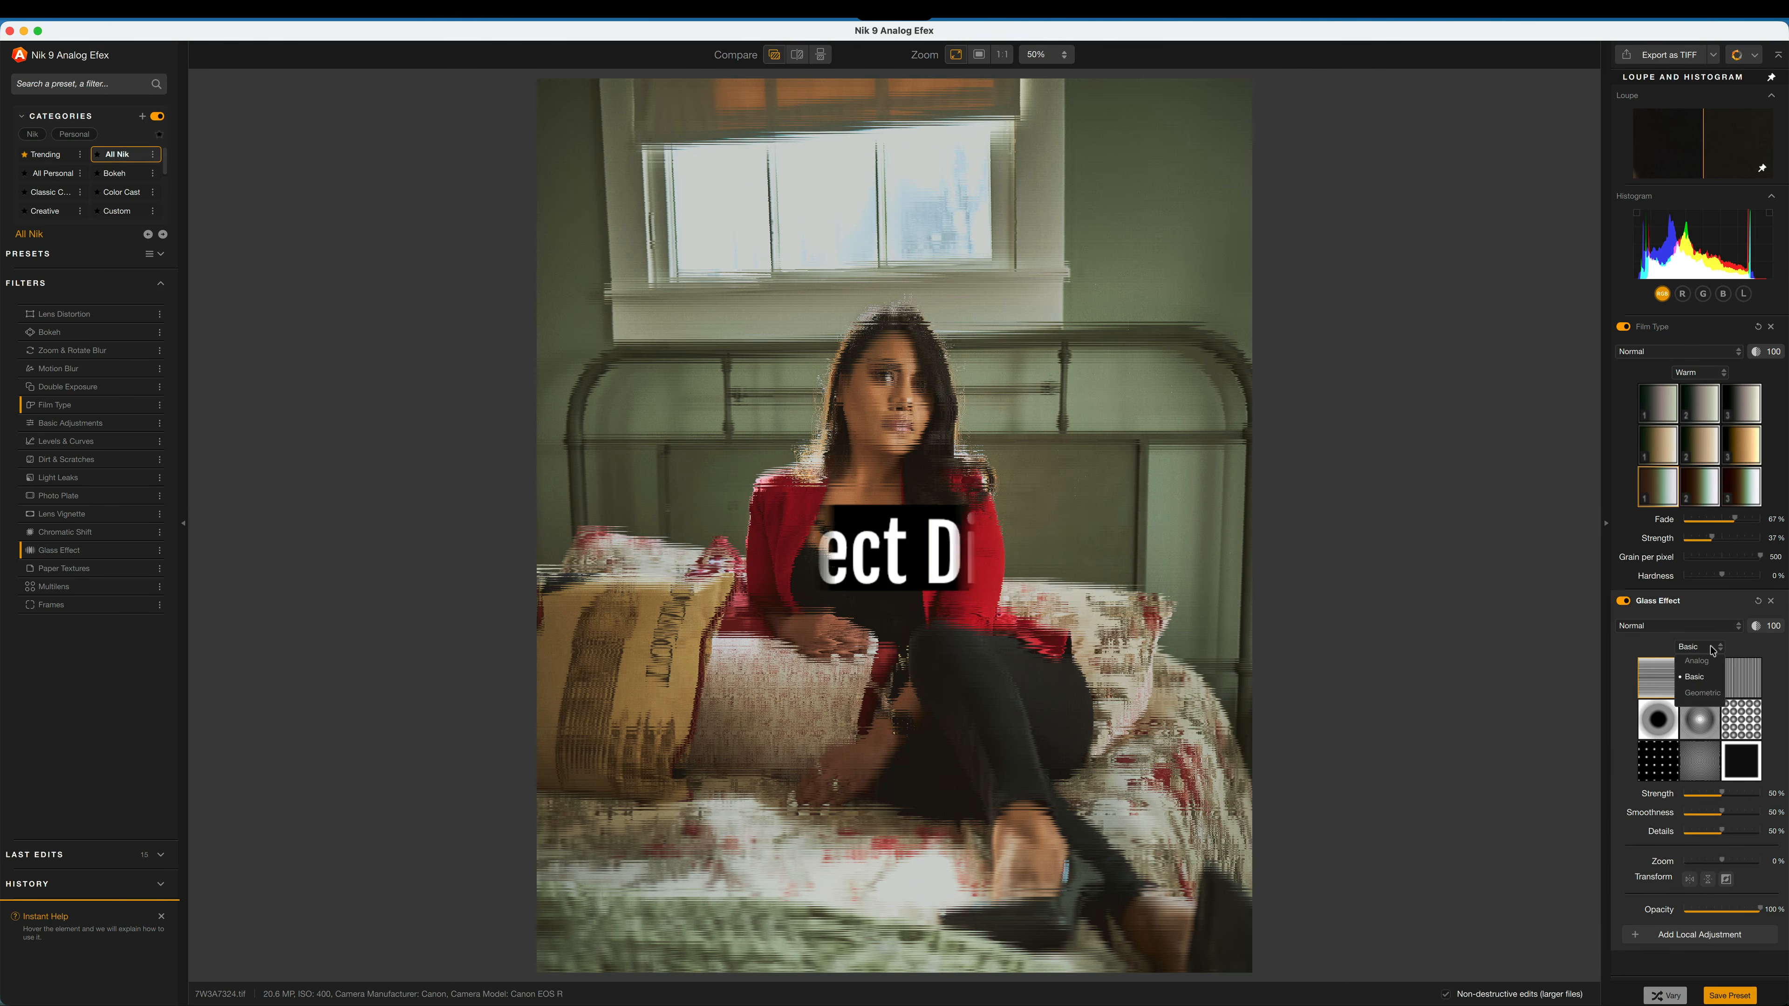
pyautogui.click(1708, 646)
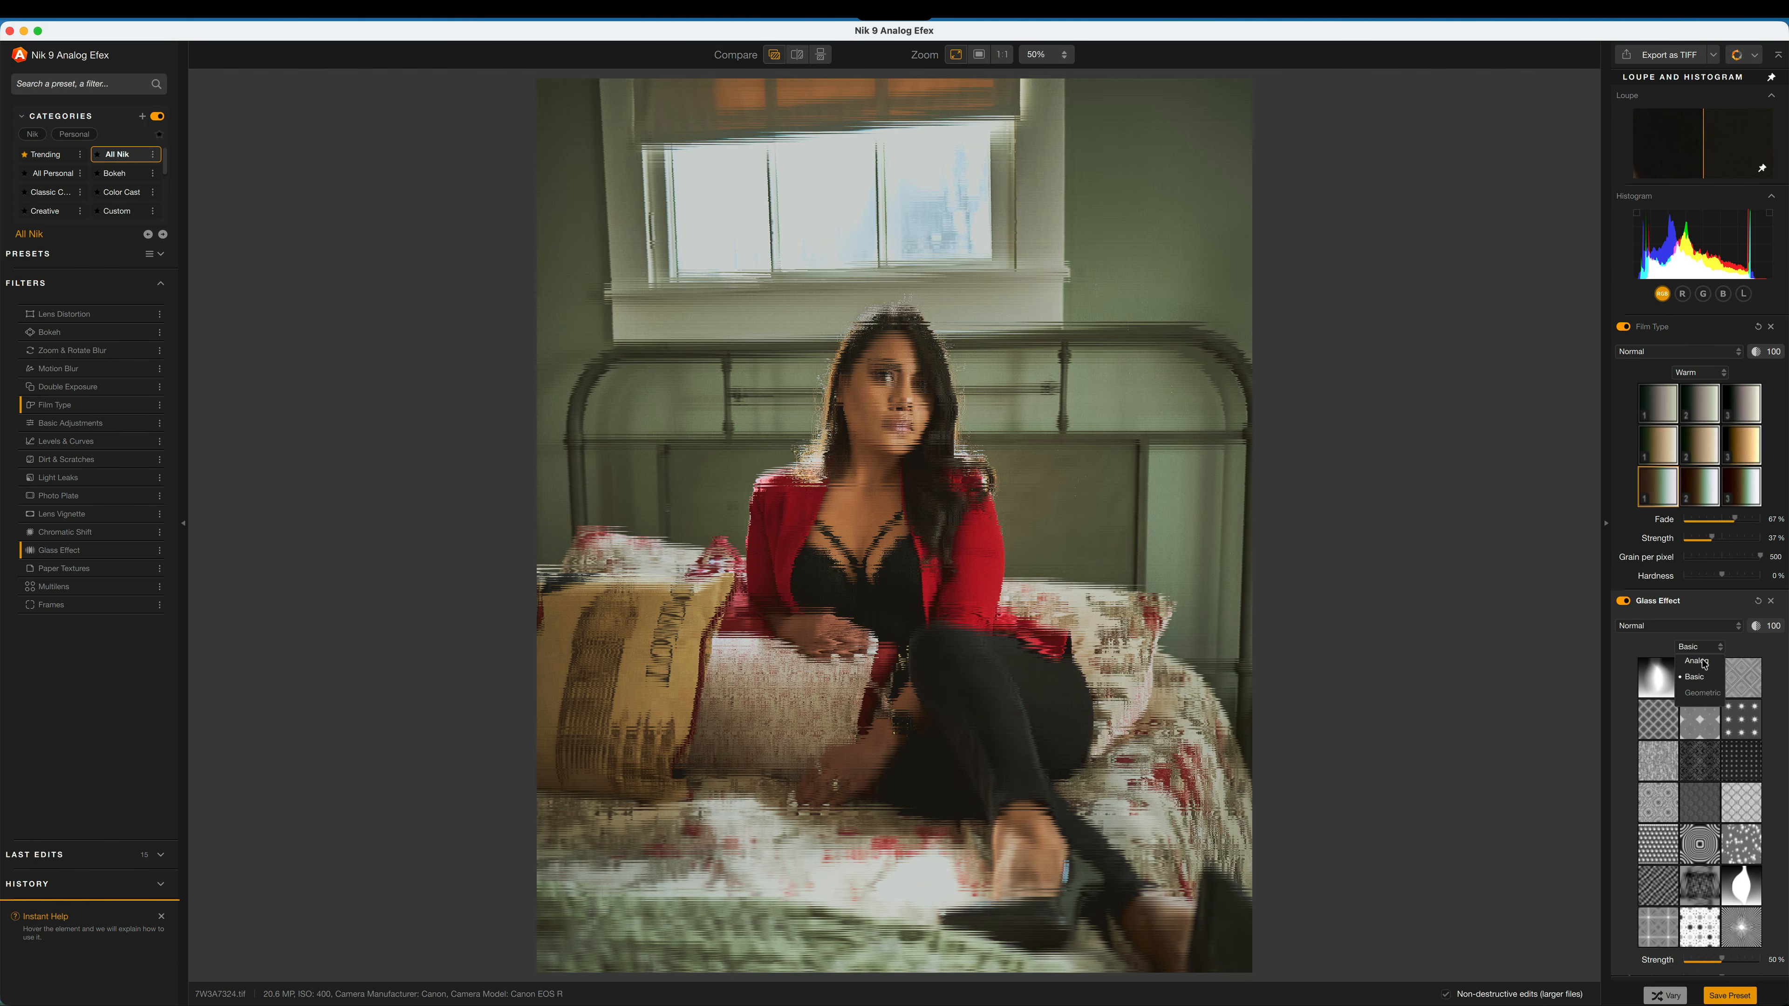
pyautogui.click(1699, 661)
pyautogui.click(1666, 686)
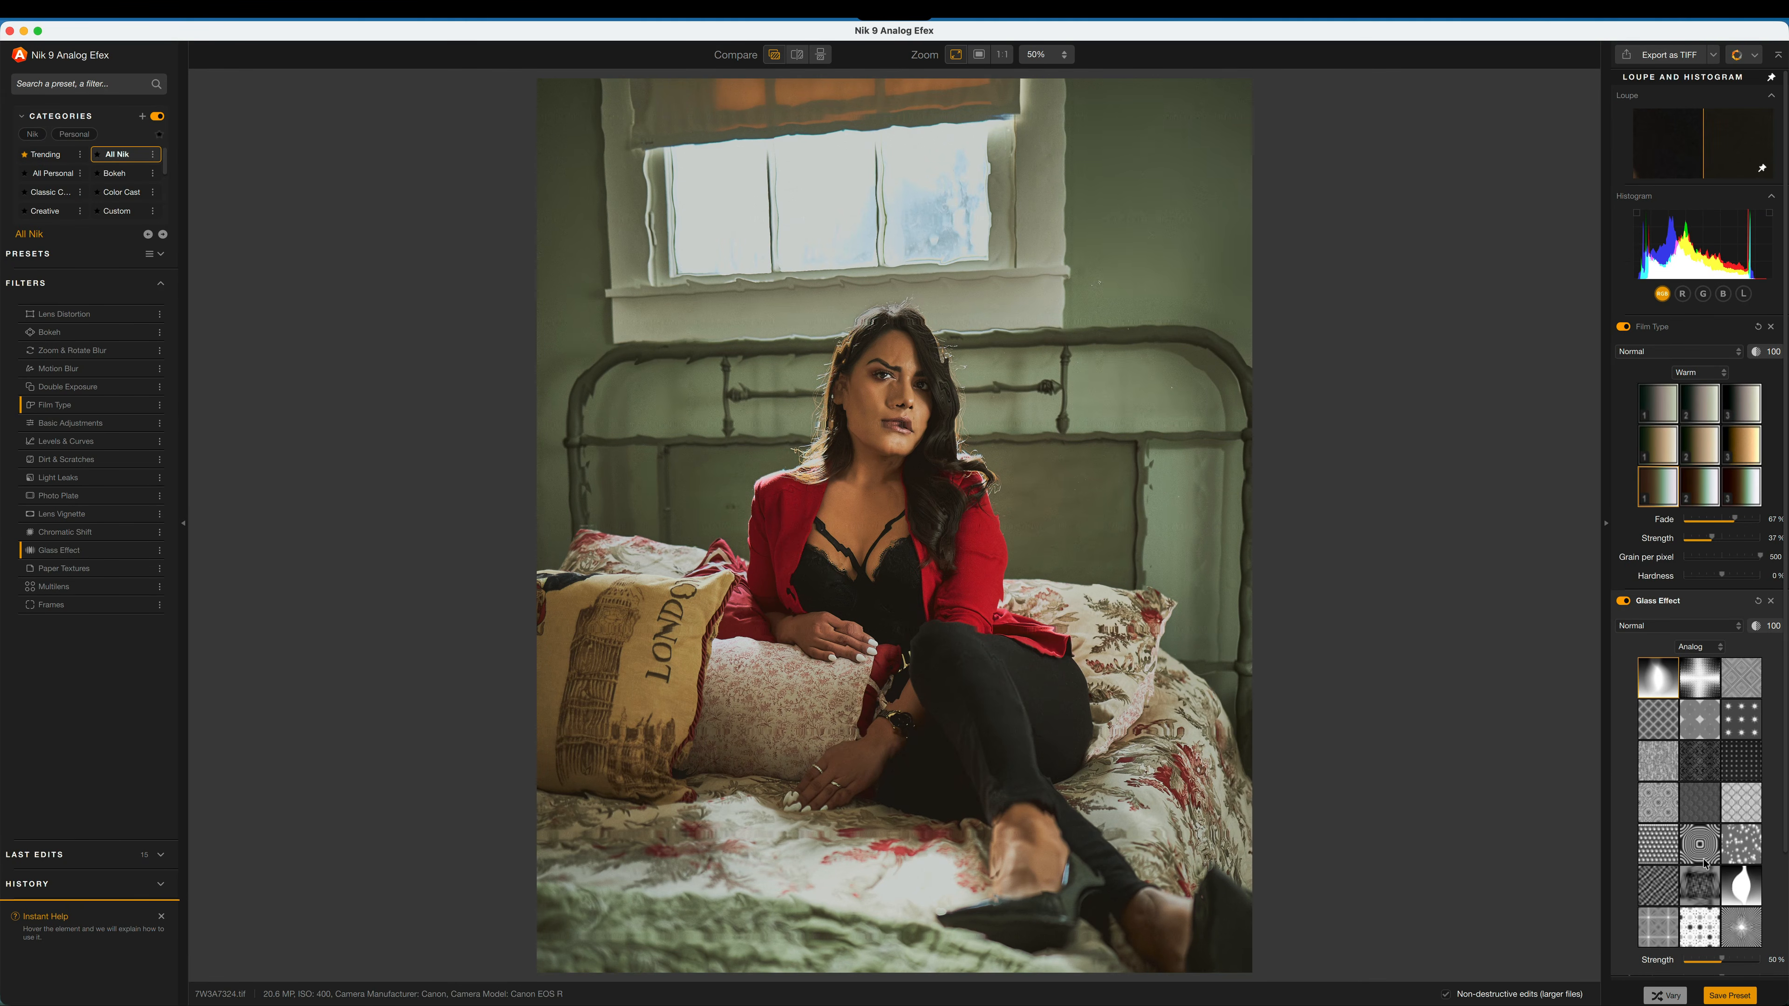
# - Try out the Analog glass textures AGL03, AD01 and the dotted grid, and settle on the diagonal-stripe texture in the sixth row
pyautogui.click(1747, 847)
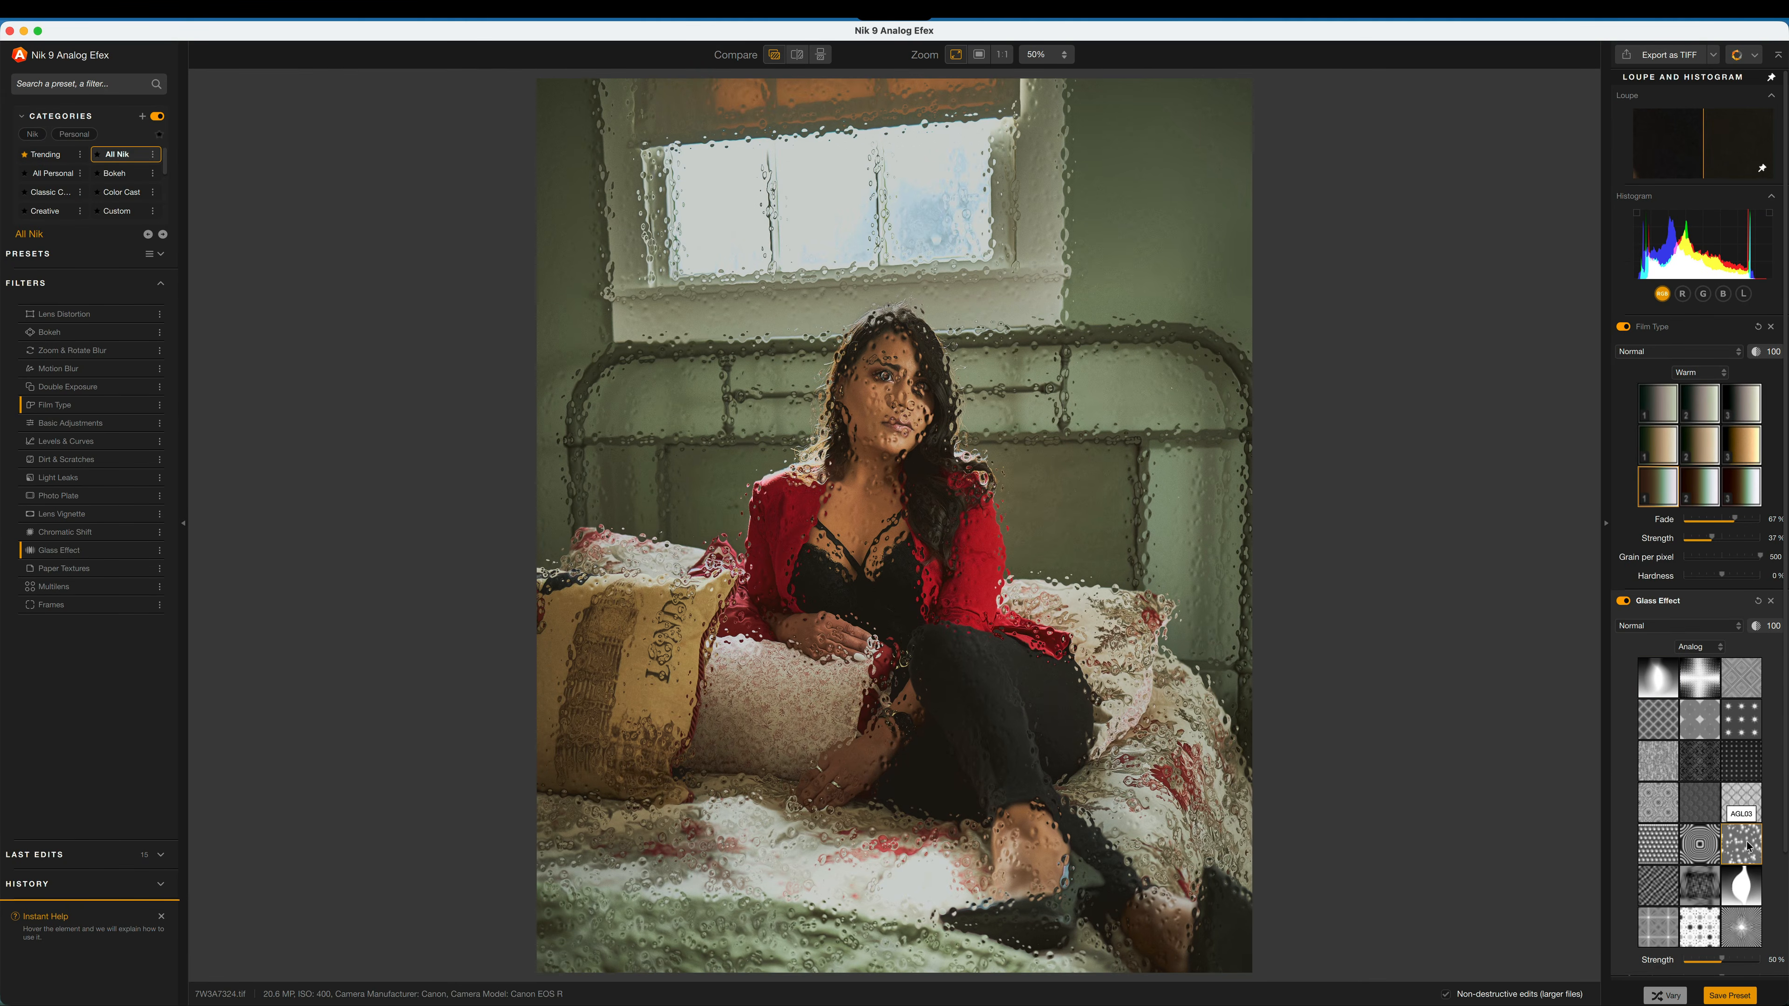
pyautogui.click(1742, 680)
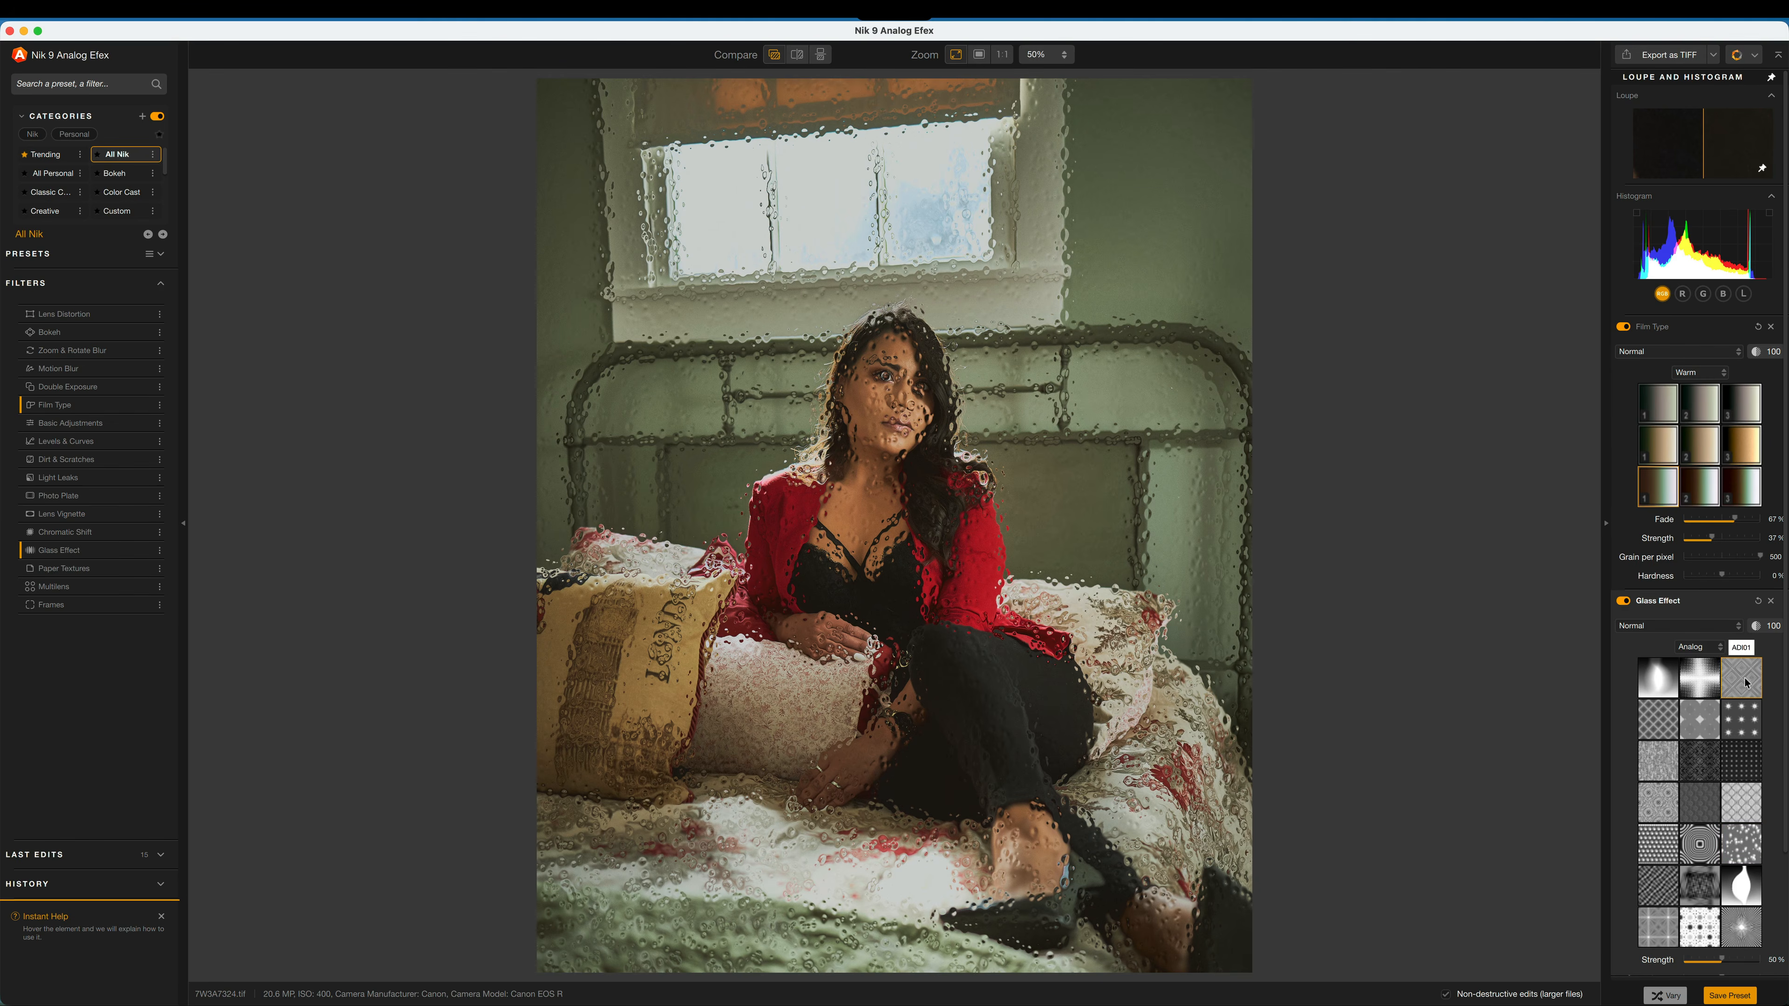
pyautogui.click(1746, 717)
pyautogui.click(1658, 885)
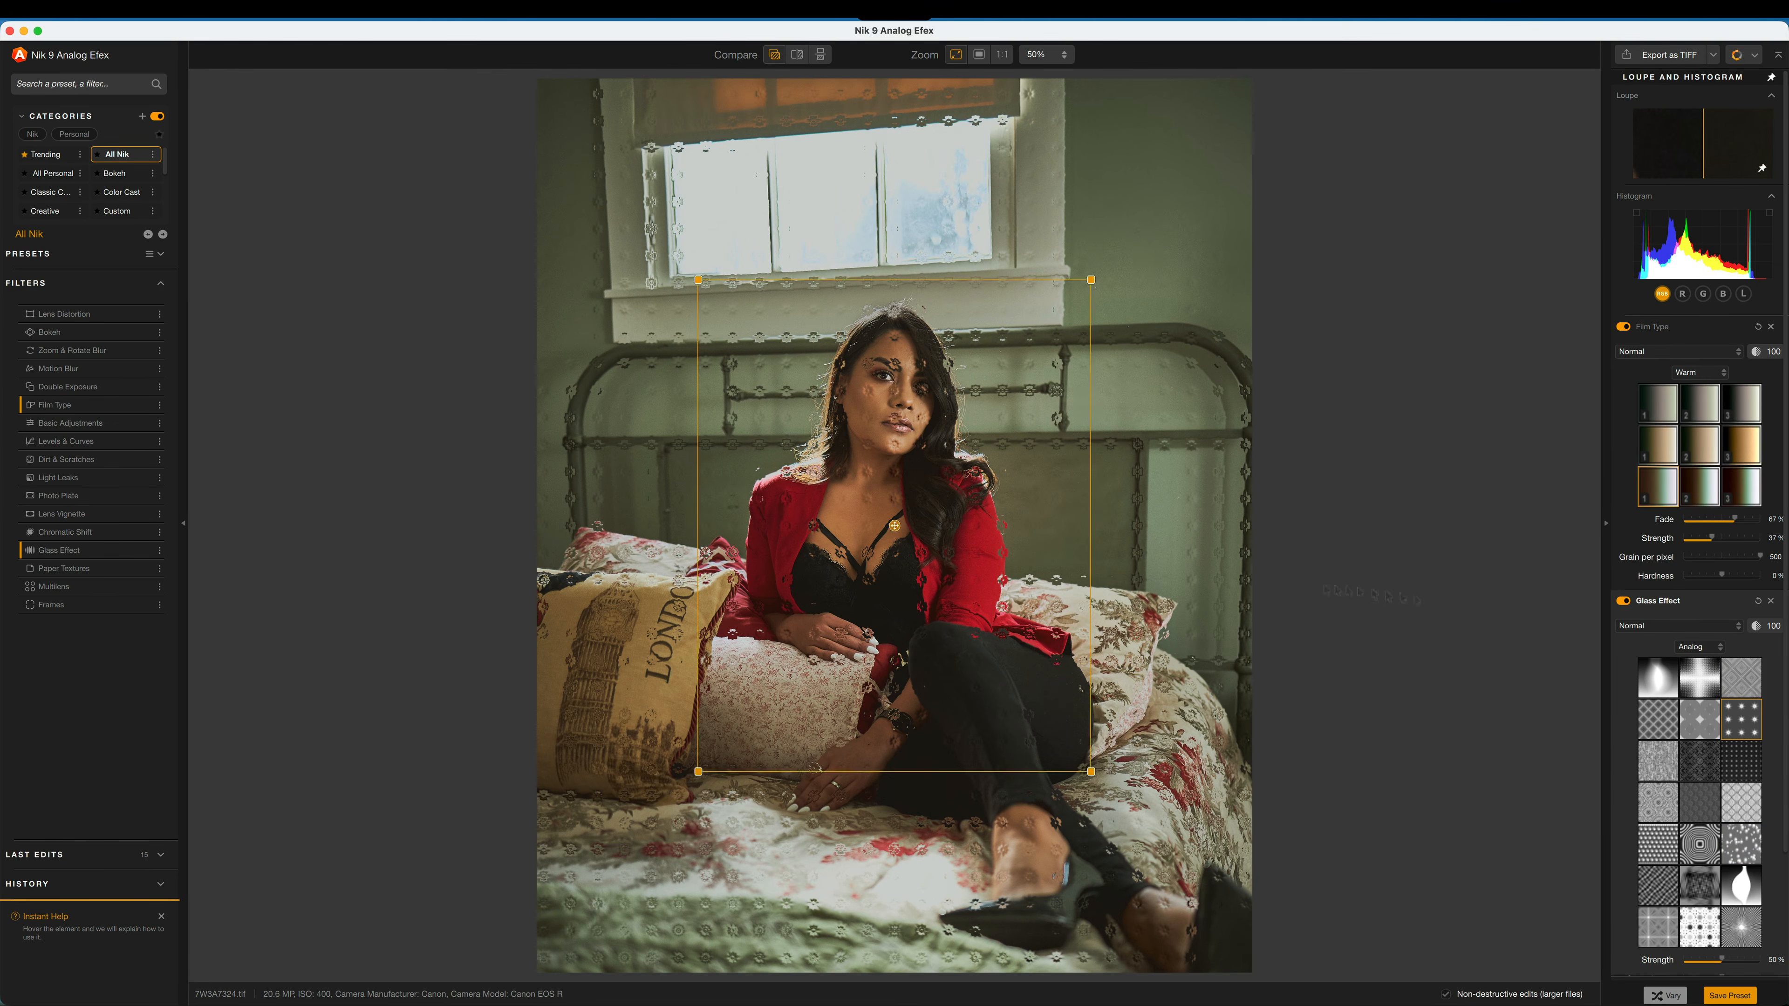
# - Add an AI Object Selection local adjustment to the Glass Effect, picking the woman's face as the object
pyautogui.scroll(-3, 1704, 705)
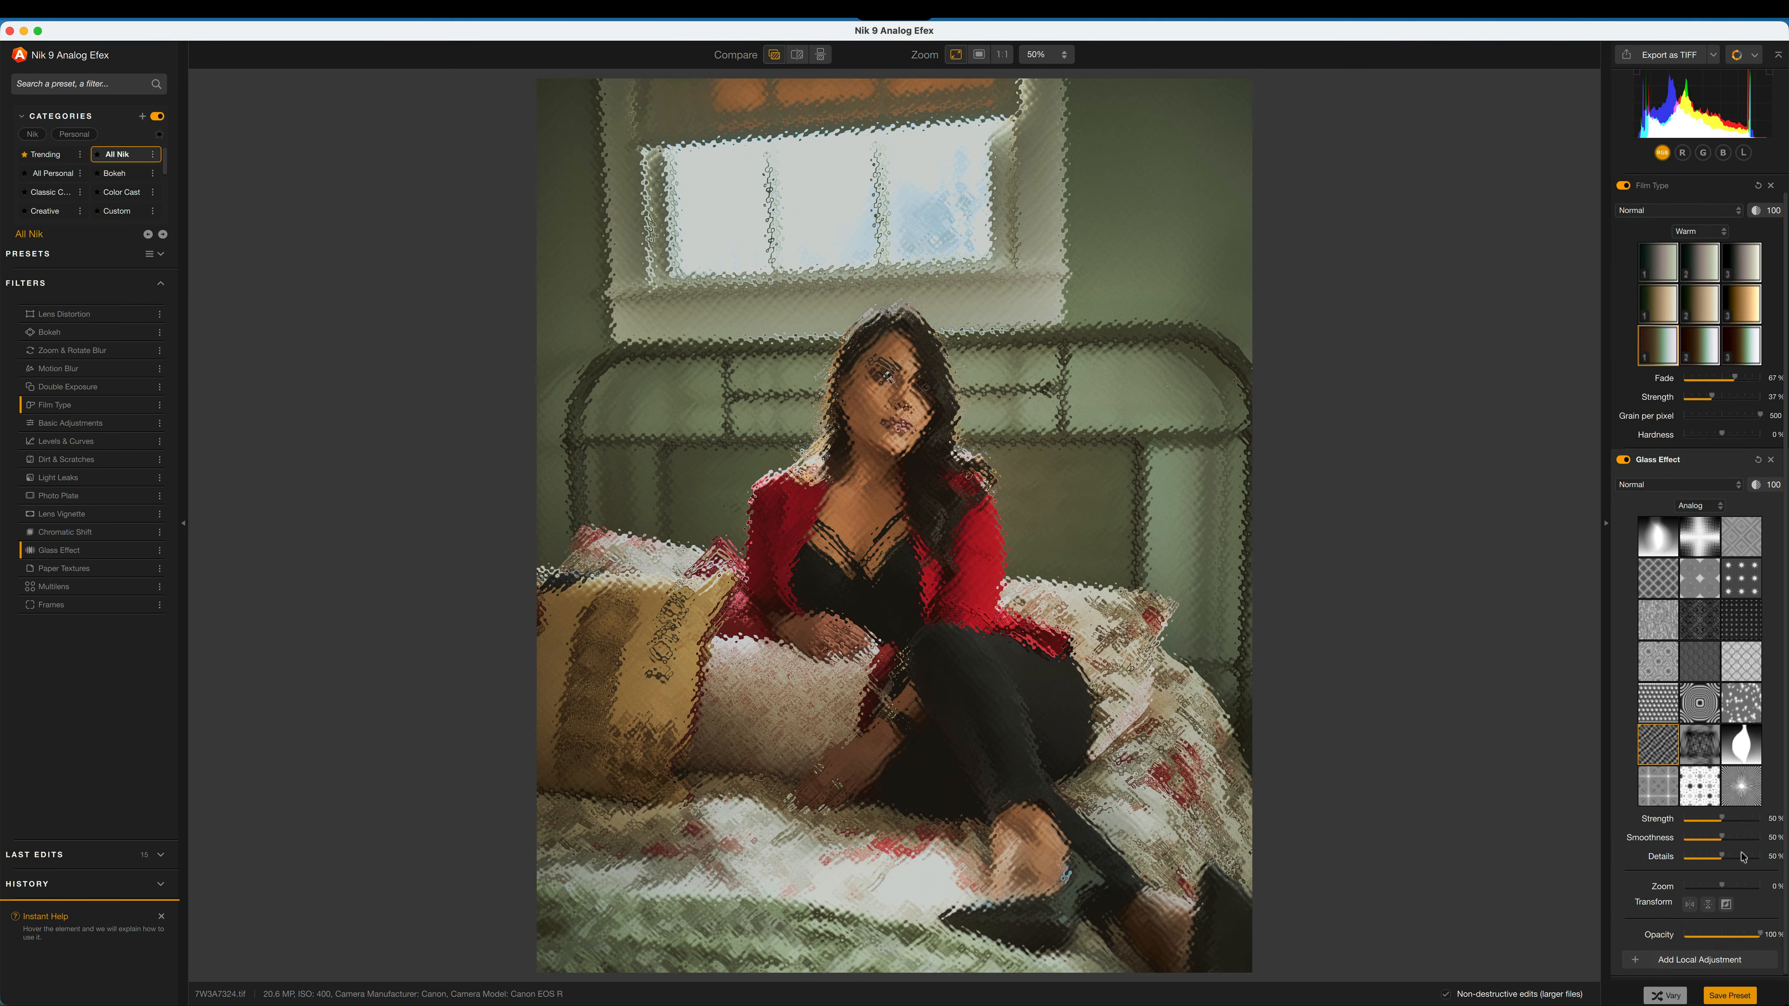
pyautogui.click(1726, 961)
pyautogui.click(1707, 959)
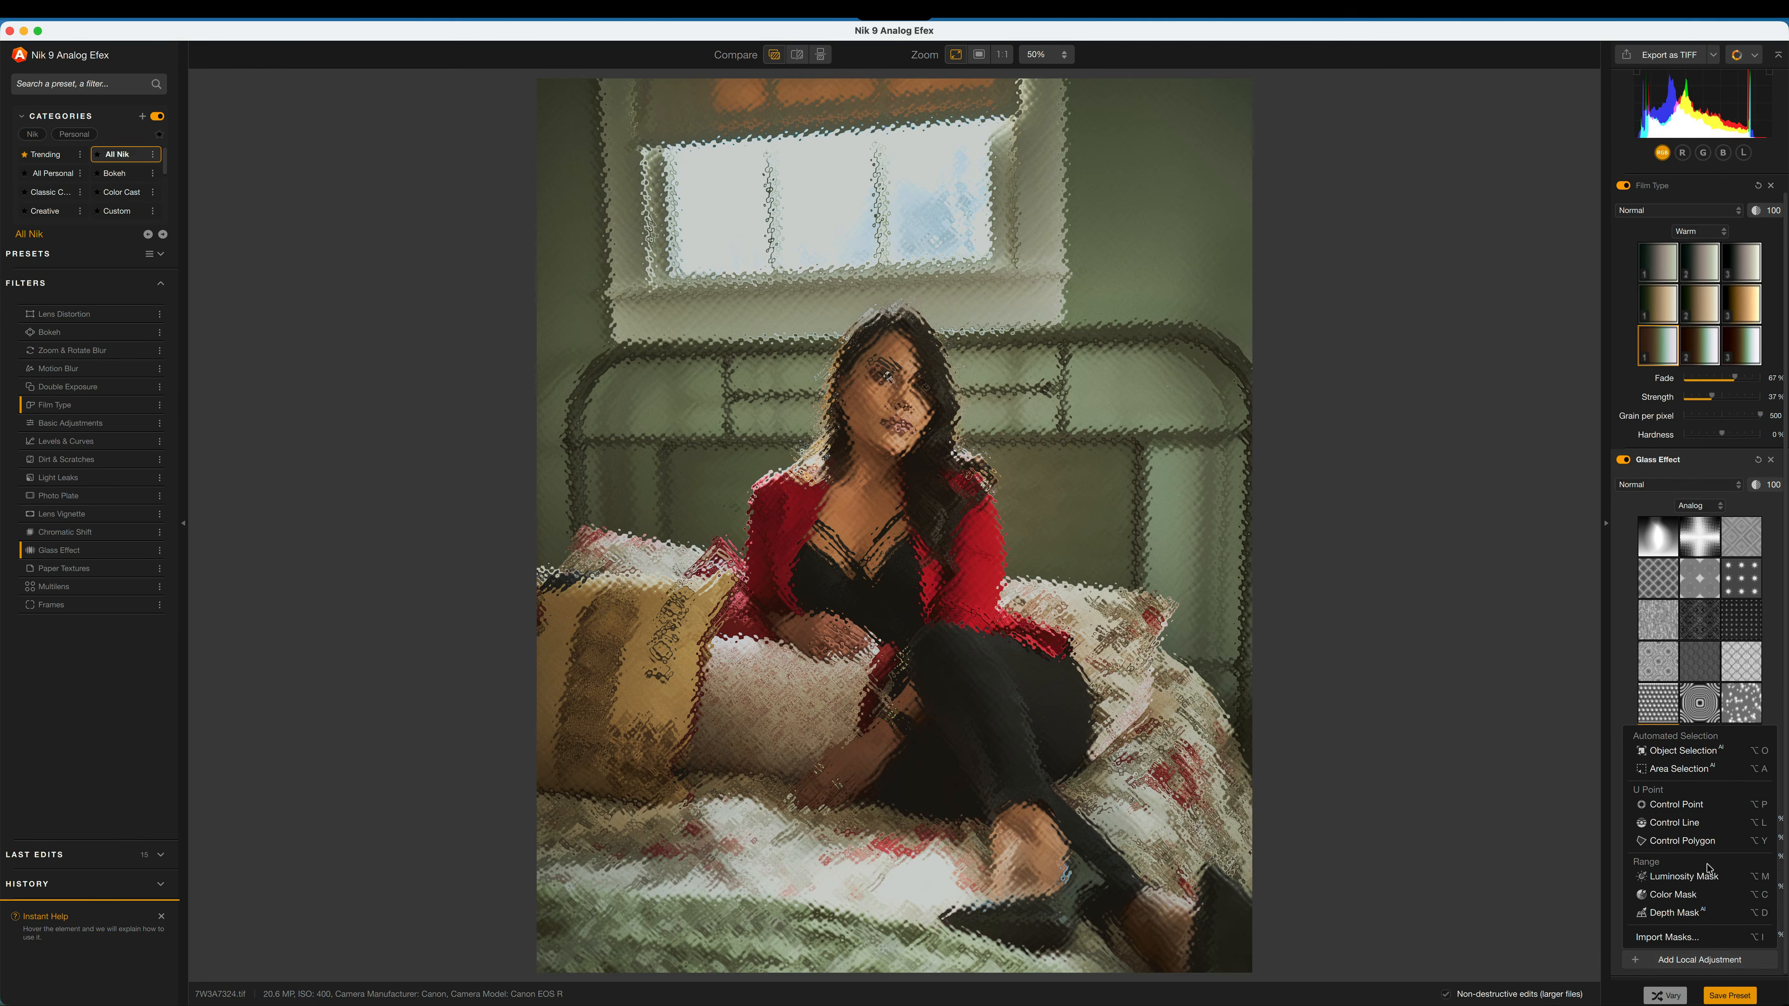
pyautogui.click(1684, 752)
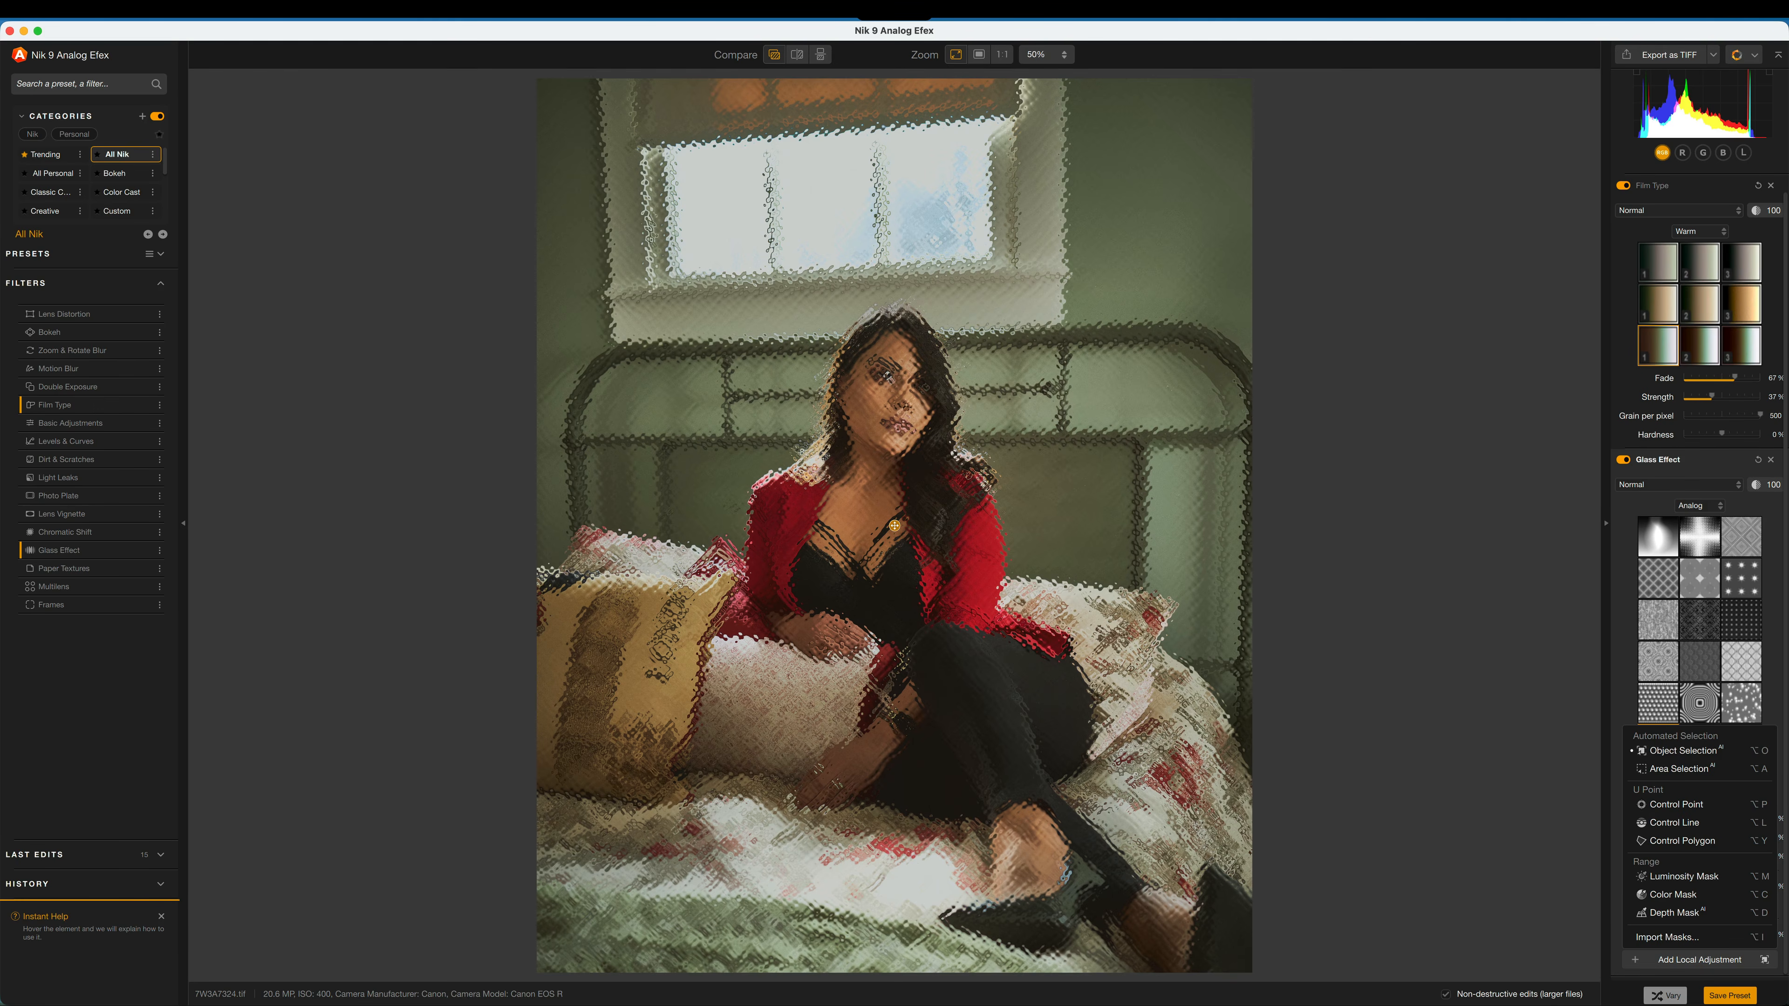
pyautogui.click(887, 432)
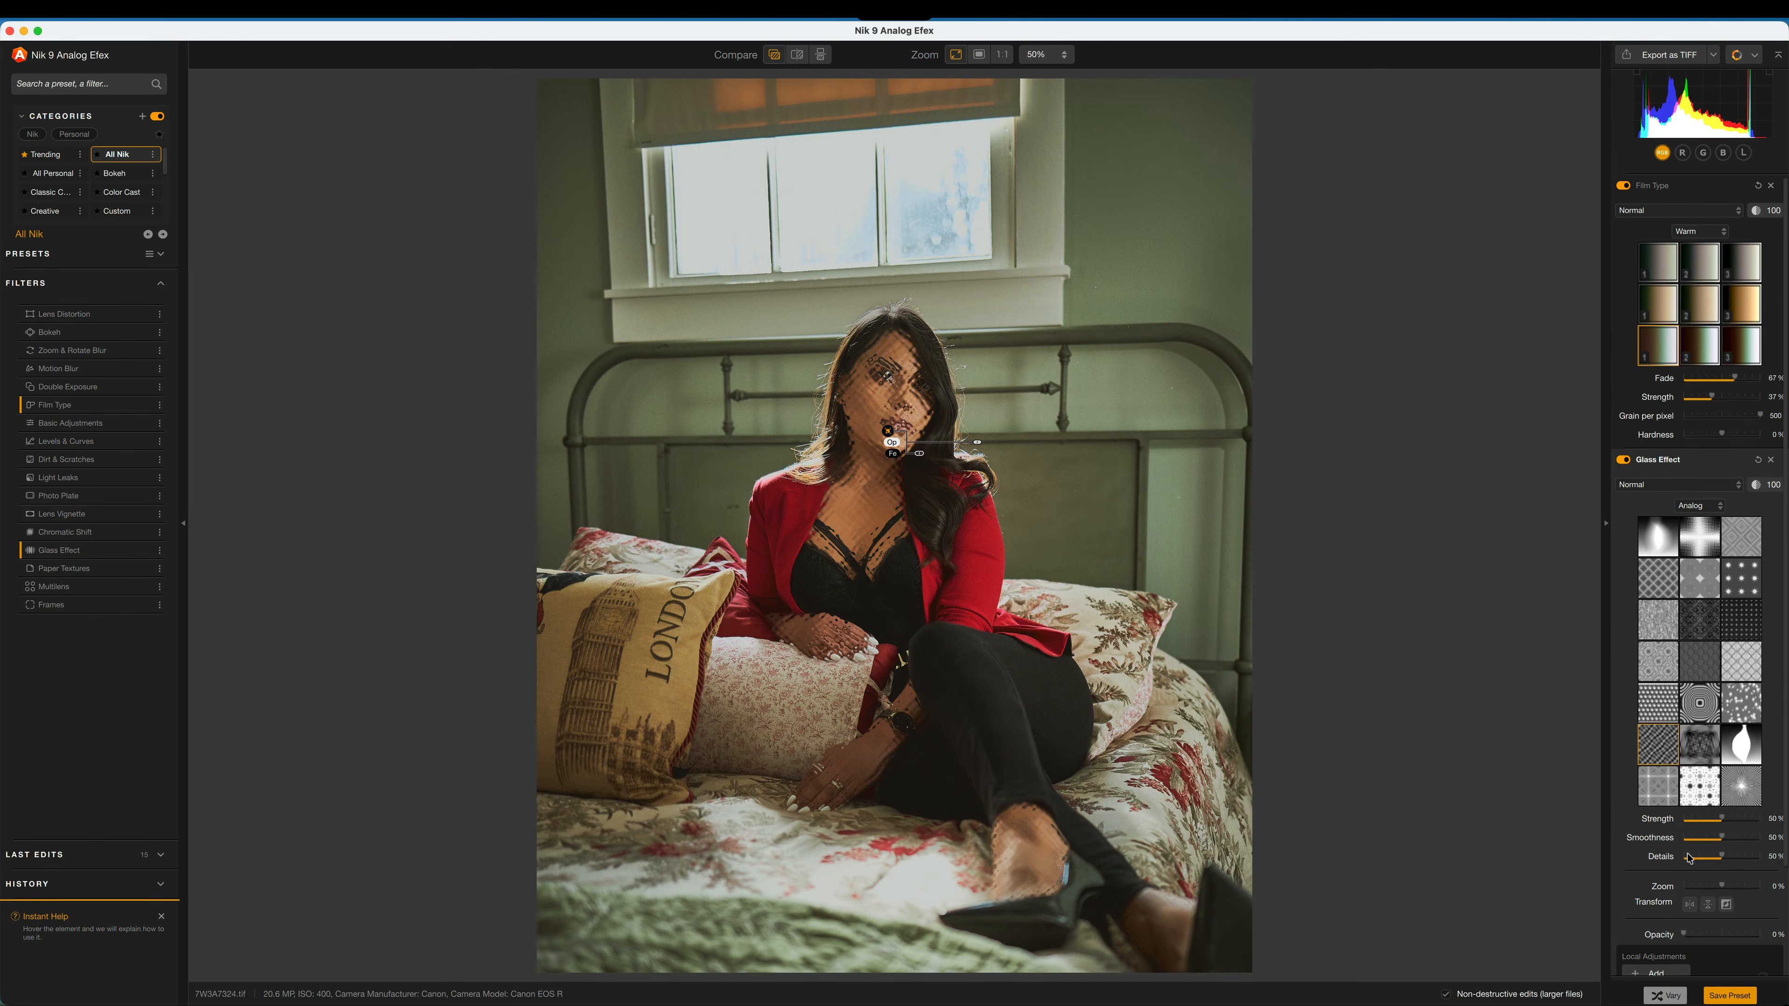
# - Invert the Glass Effect's object mask, and set its feathering to 100% and its opacity to 63%
pyautogui.scroll(-3, 1693, 859)
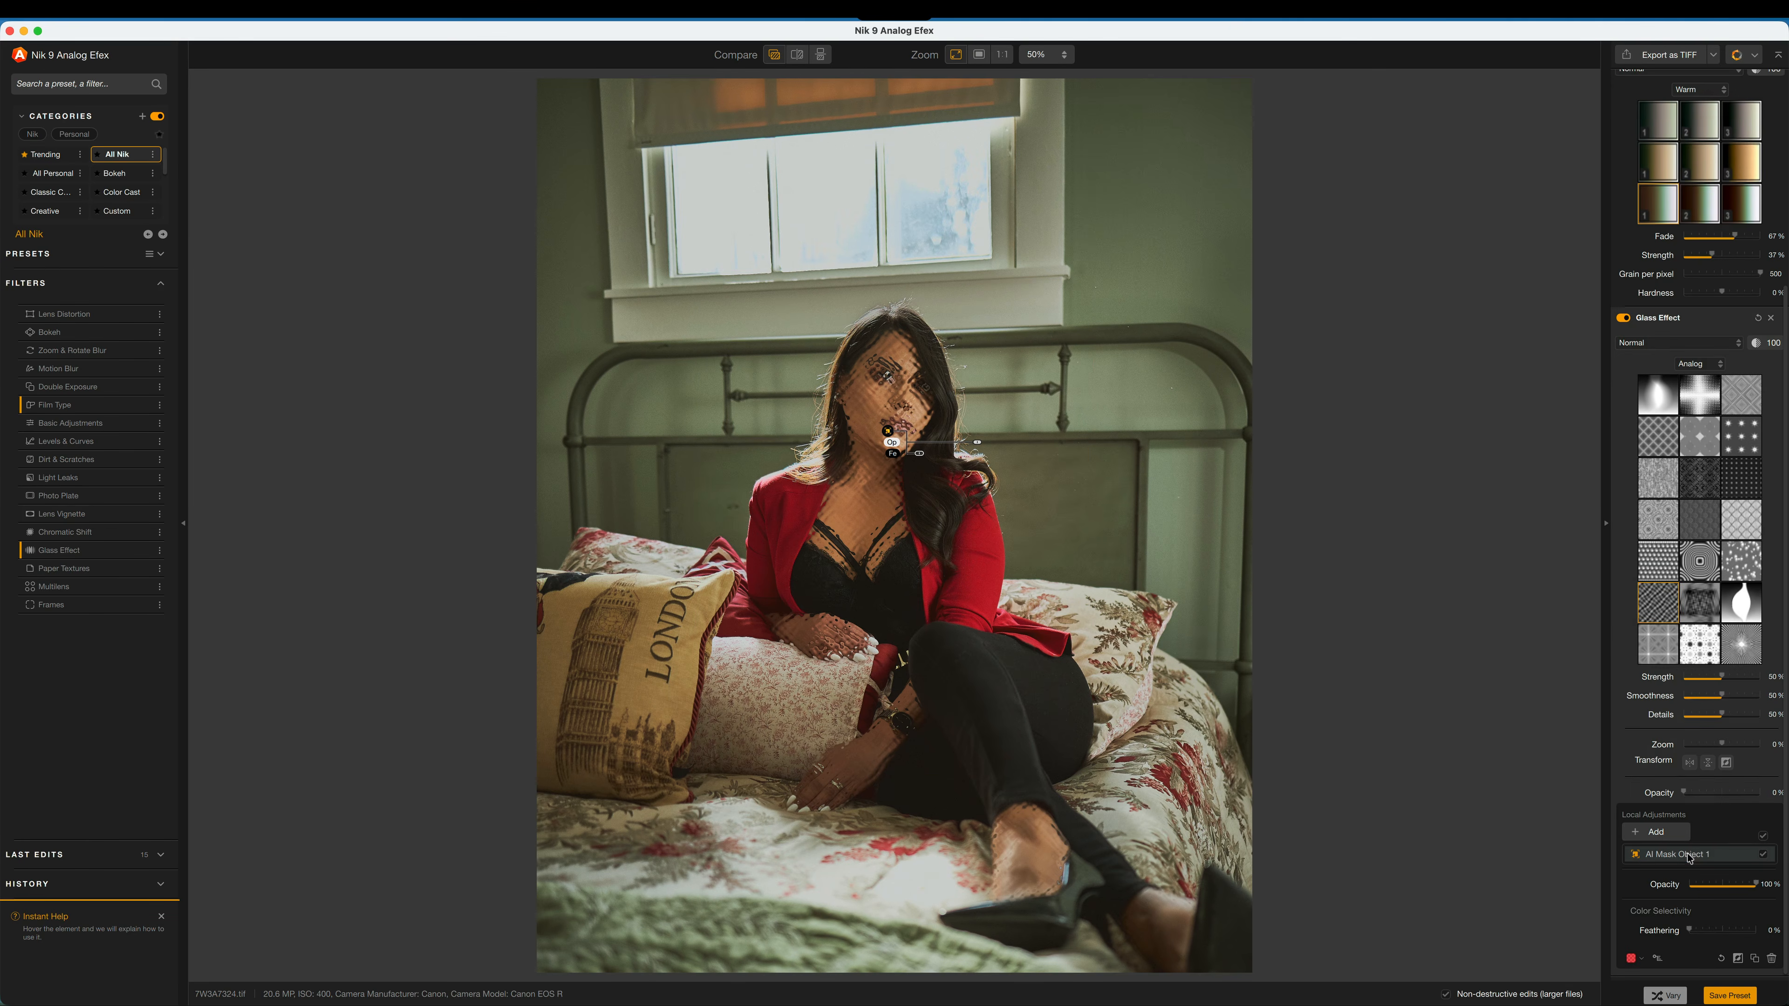
pyautogui.click(1737, 960)
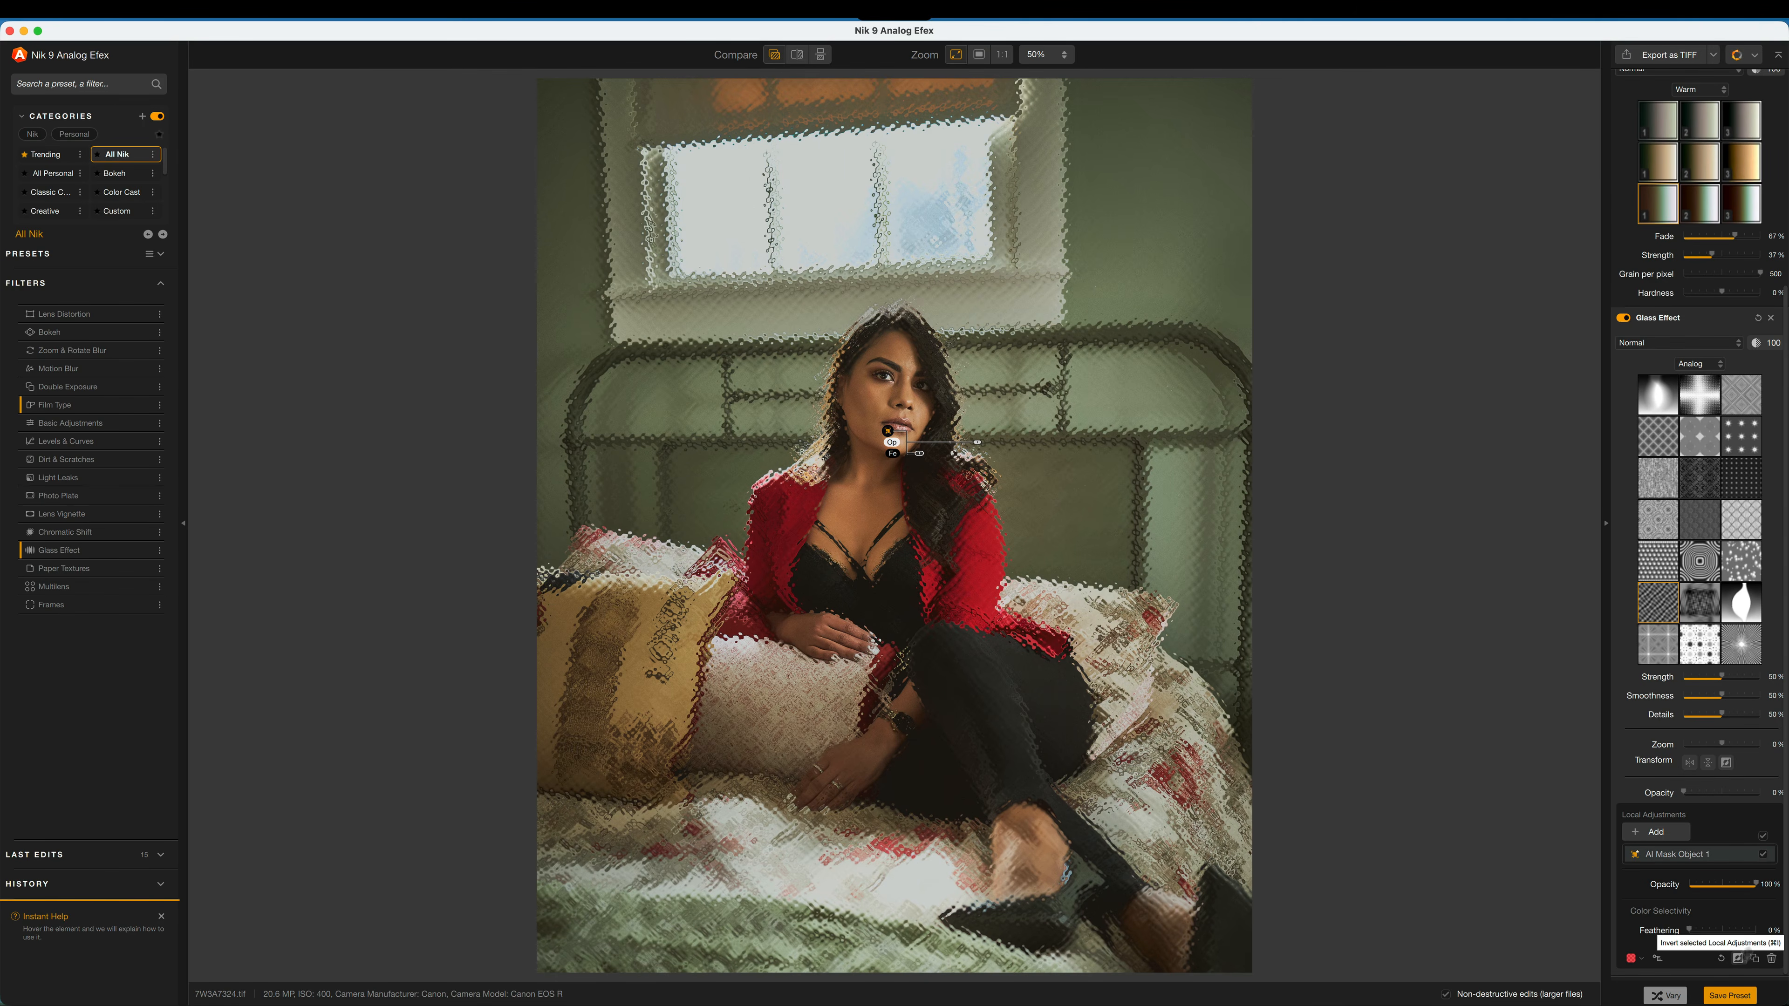
pyautogui.moveTo(1687, 932); pyautogui.dragTo(1732, 892)
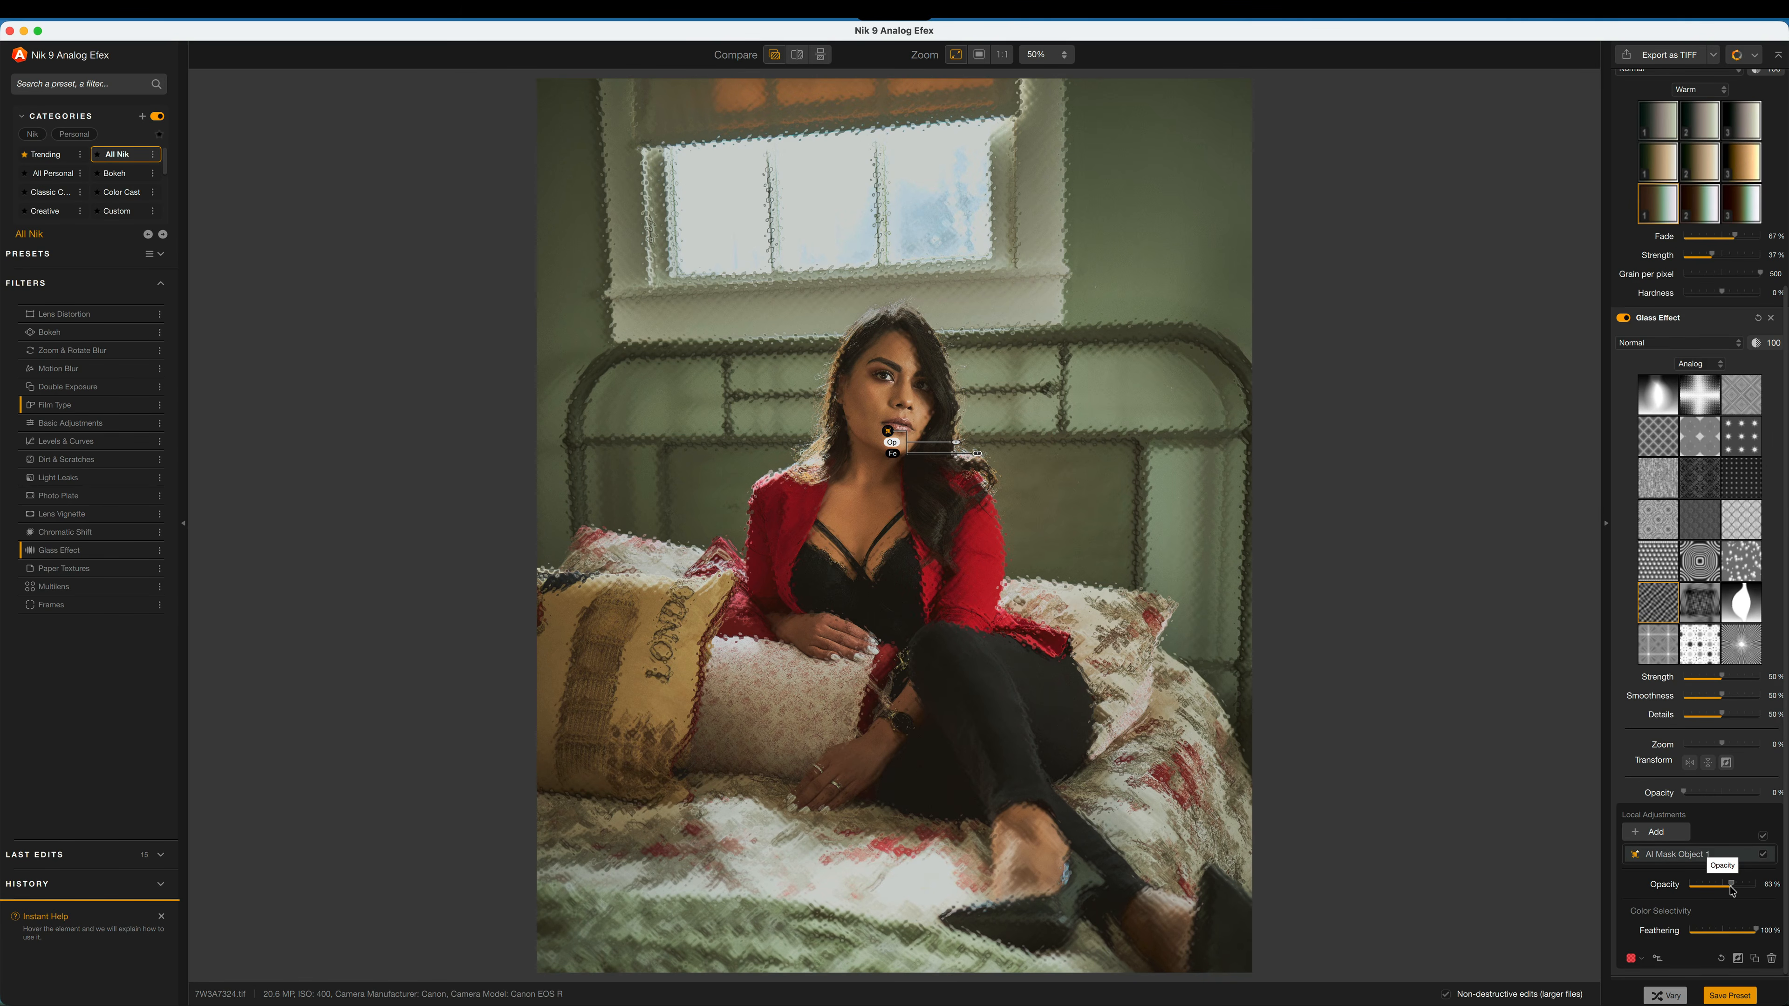